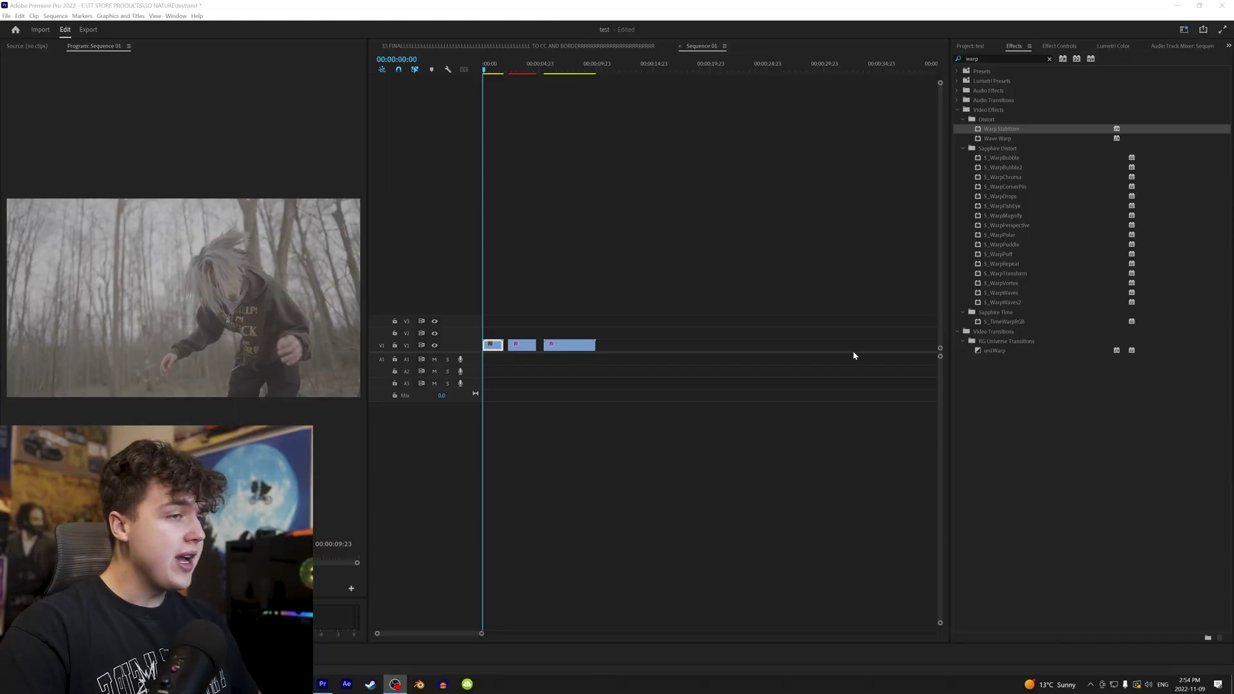
- Switch to File Explorer and look through the LEAVES, ROCKS and STICKS folders in the 3D NATURE FX pack
{"action": "left_click_drag", "start_coordinate": [488, 68], "coordinate": [525, 68]}
{"action": "key", "text": "Home"}
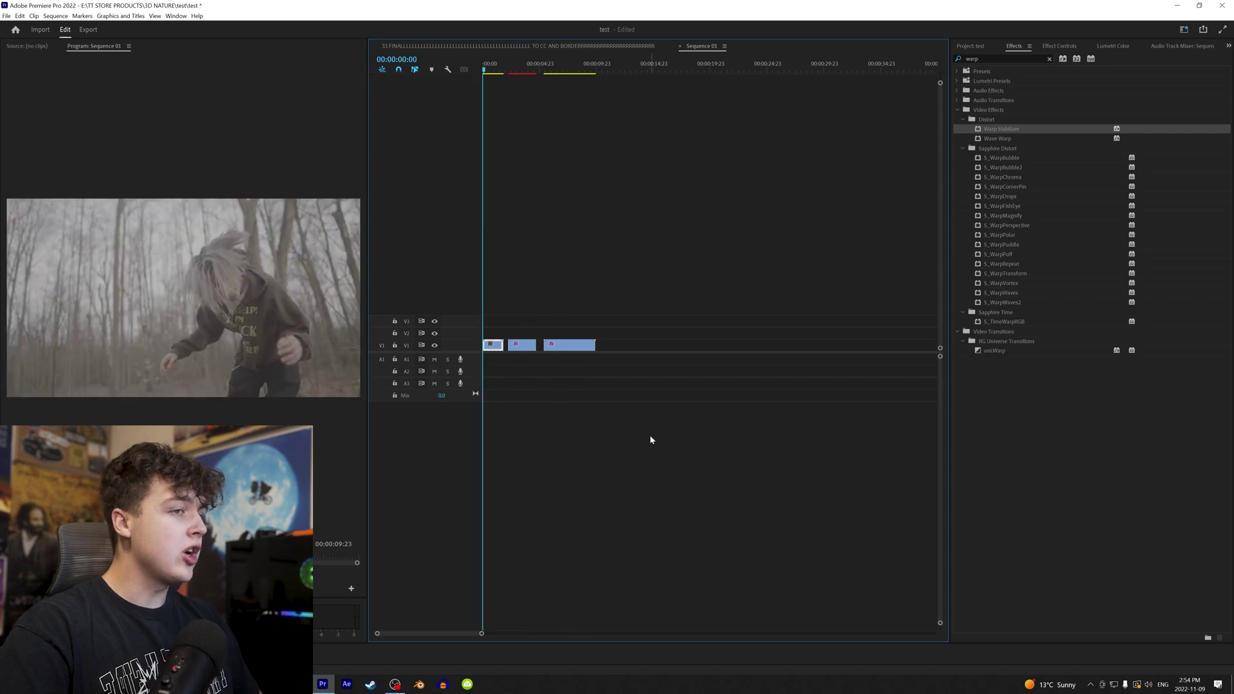
{"action": "left_click_drag", "start_coordinate": [412, 0], "coordinate": [510, 172]}
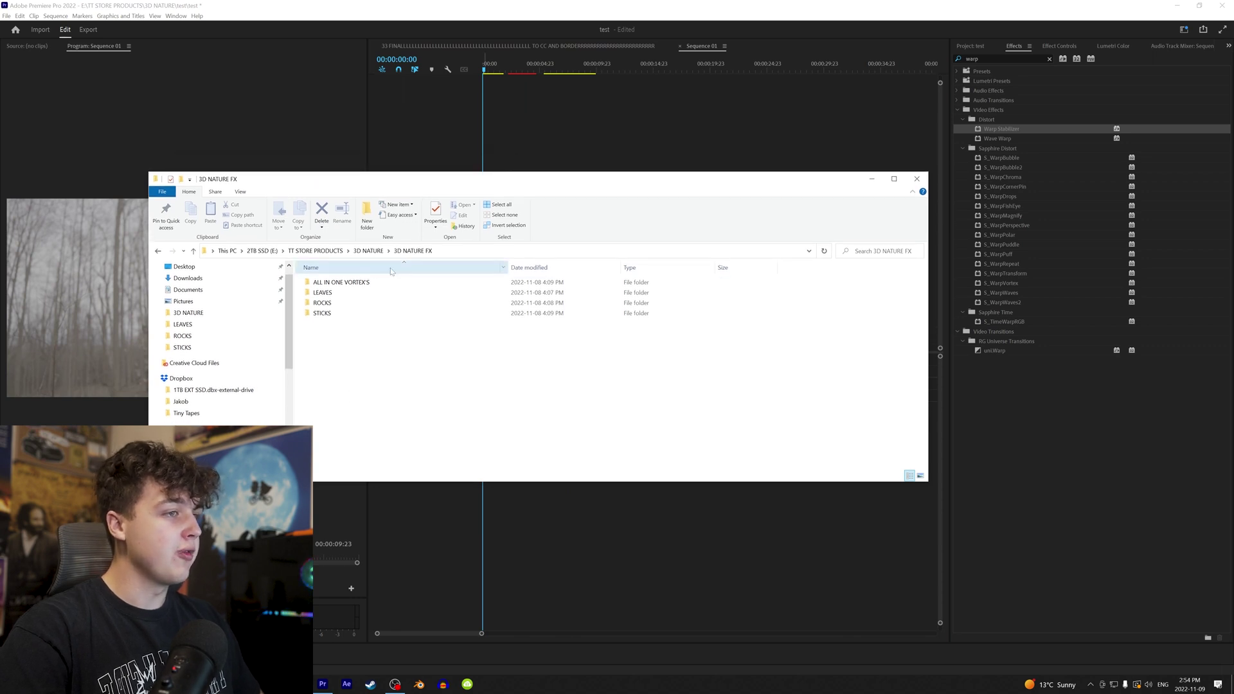
{"action": "double_click", "coordinate": [328, 293]}
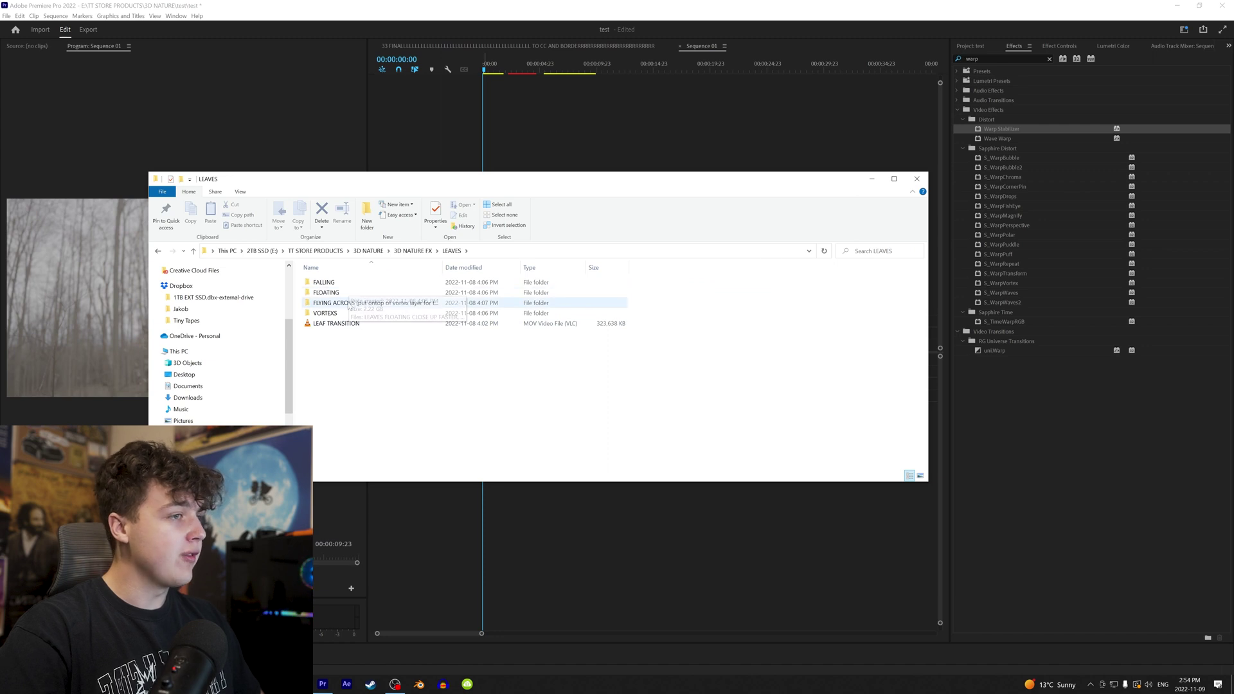
{"action": "left_click", "coordinate": [158, 252]}
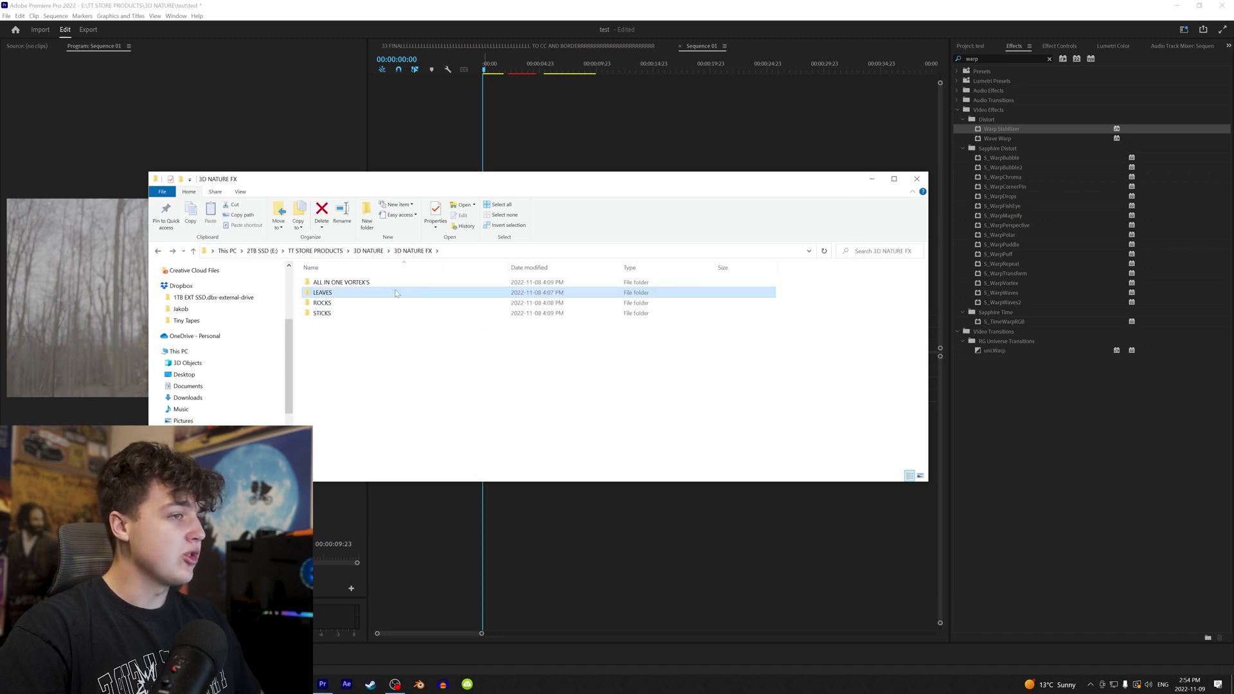
{"action": "double_click", "coordinate": [396, 293]}
{"action": "key", "text": "alt+Left"}
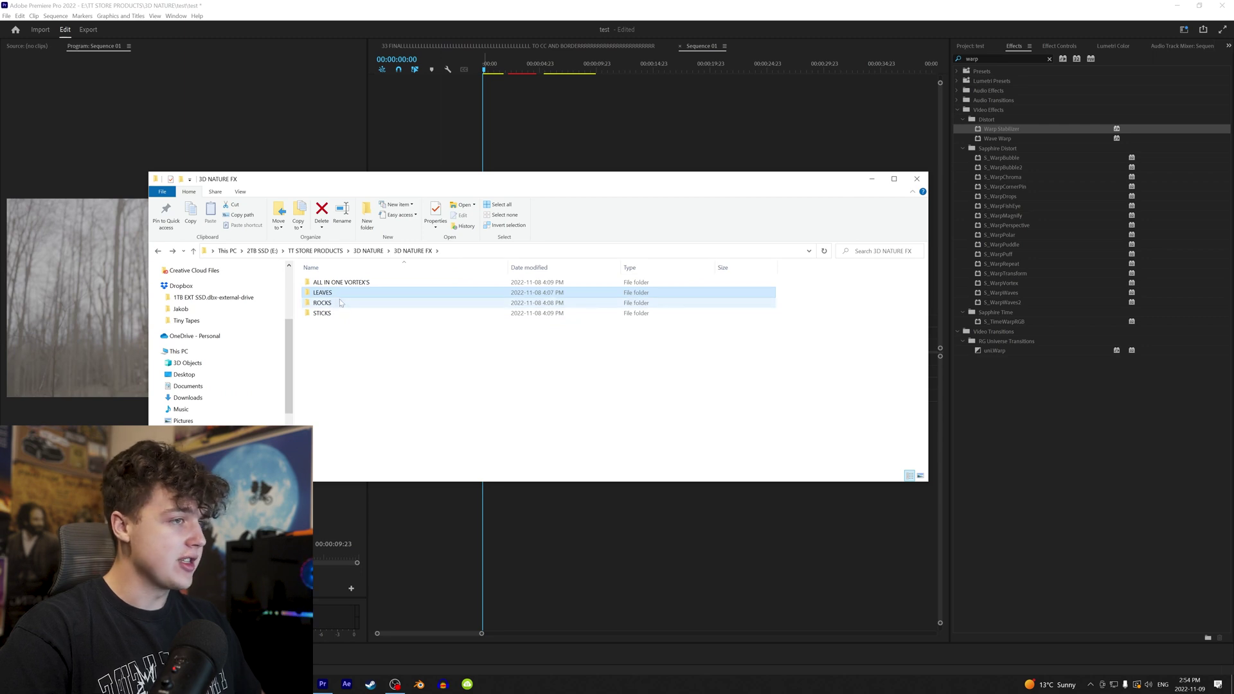
{"action": "double_click", "coordinate": [341, 303]}
{"action": "left_click", "coordinate": [159, 251]}
{"action": "double_click", "coordinate": [358, 313]}
{"action": "left_click", "coordinate": [156, 251]}
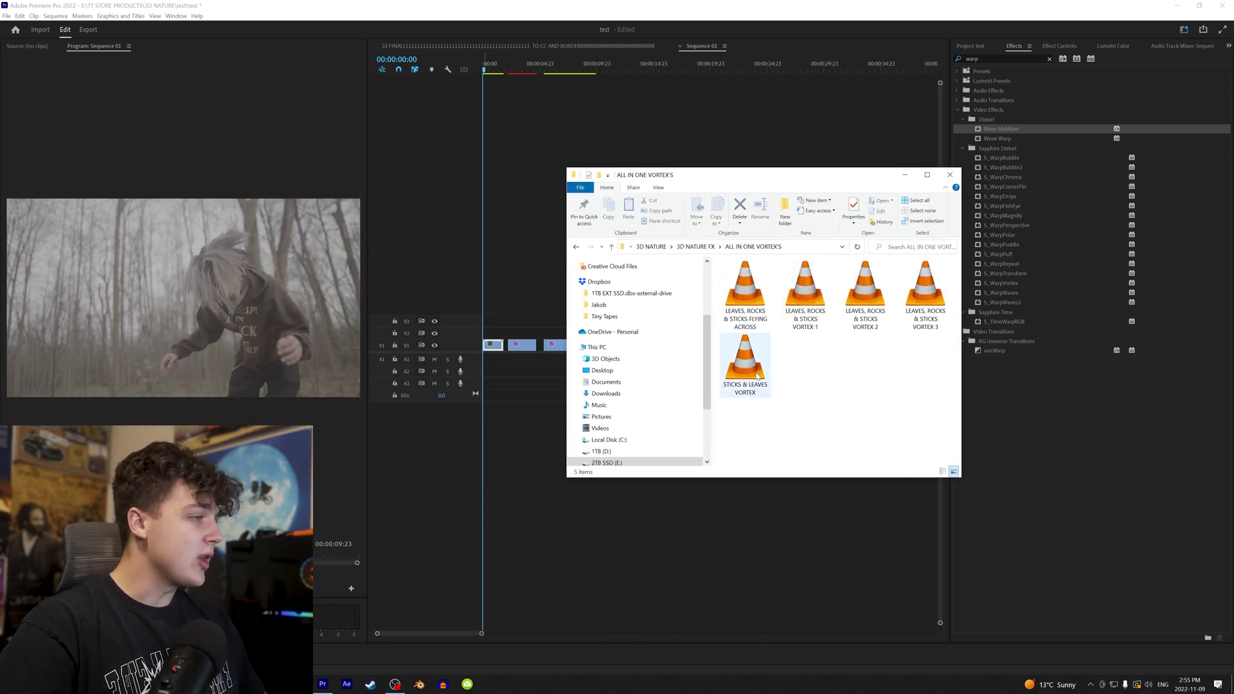
- Overlay the STICKS & LEAVES VORTEX clip on track V3 from the sequence start, scaled to about 60.9 and positioned around the person
{"action": "left_click_drag", "start_coordinate": [735, 393], "coordinate": [479, 324]}
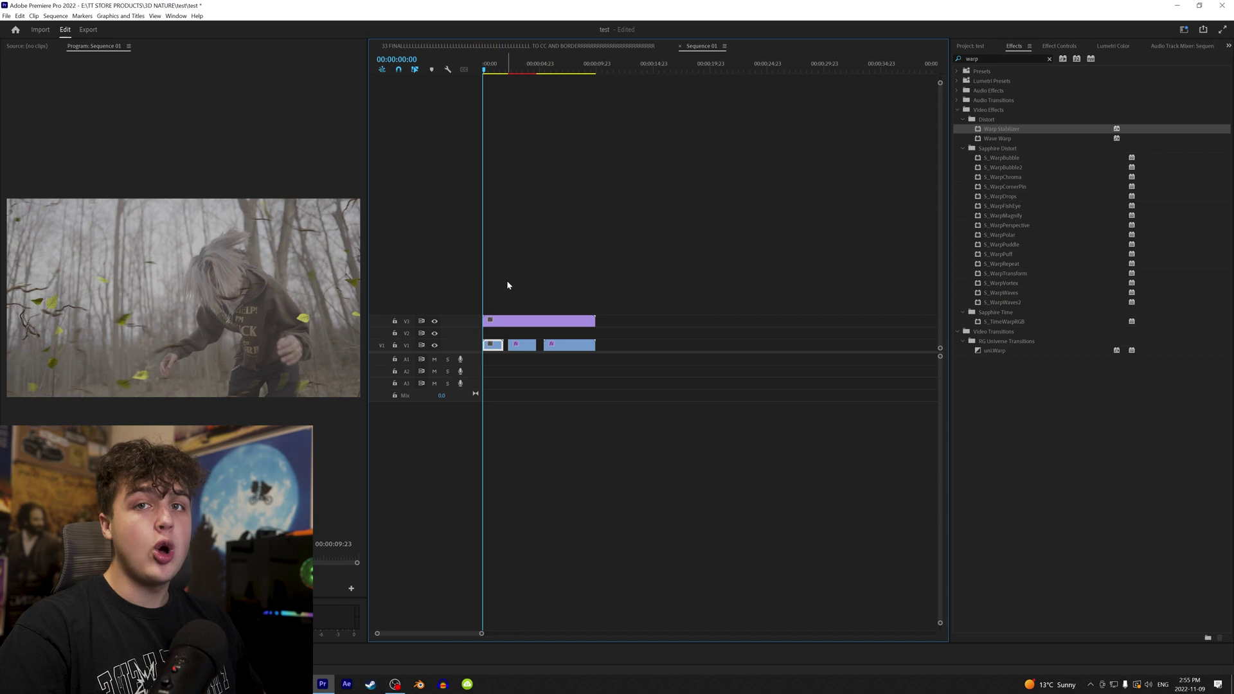
{"action": "left_click", "coordinate": [532, 321]}
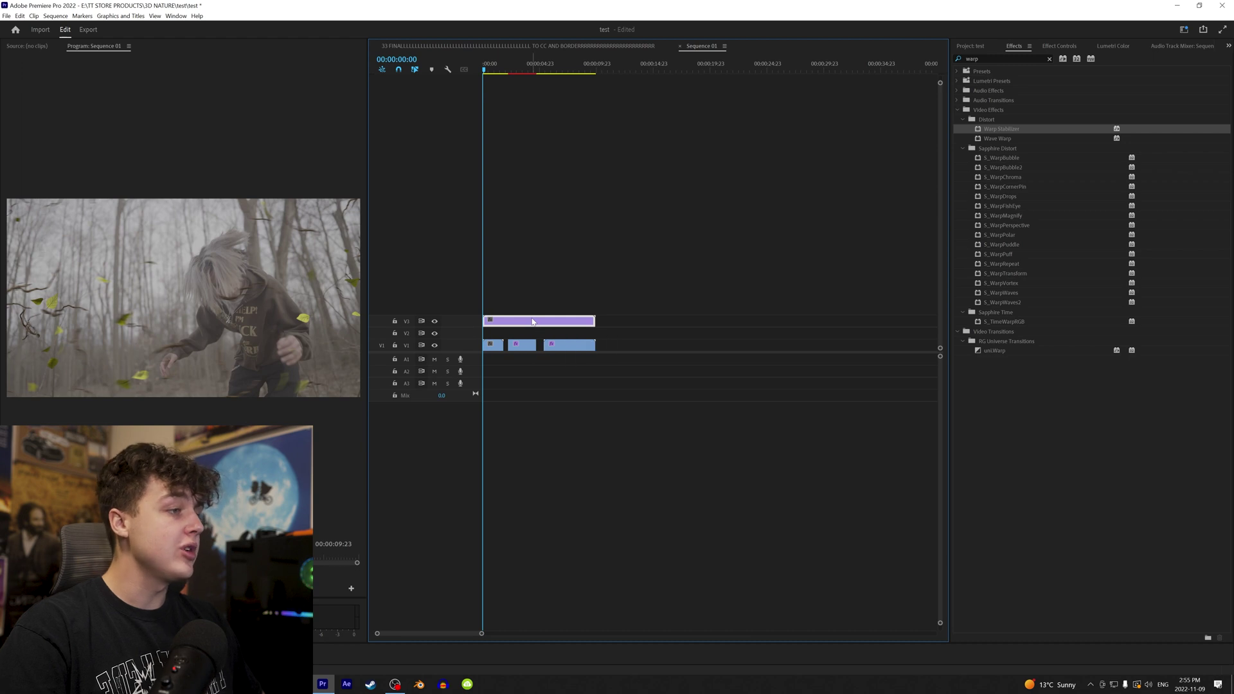
{"action": "right_click", "coordinate": [532, 321]}
{"action": "left_click", "coordinate": [484, 71]}
{"action": "left_click", "coordinate": [1059, 46]}
{"action": "left_click", "coordinate": [982, 85]}
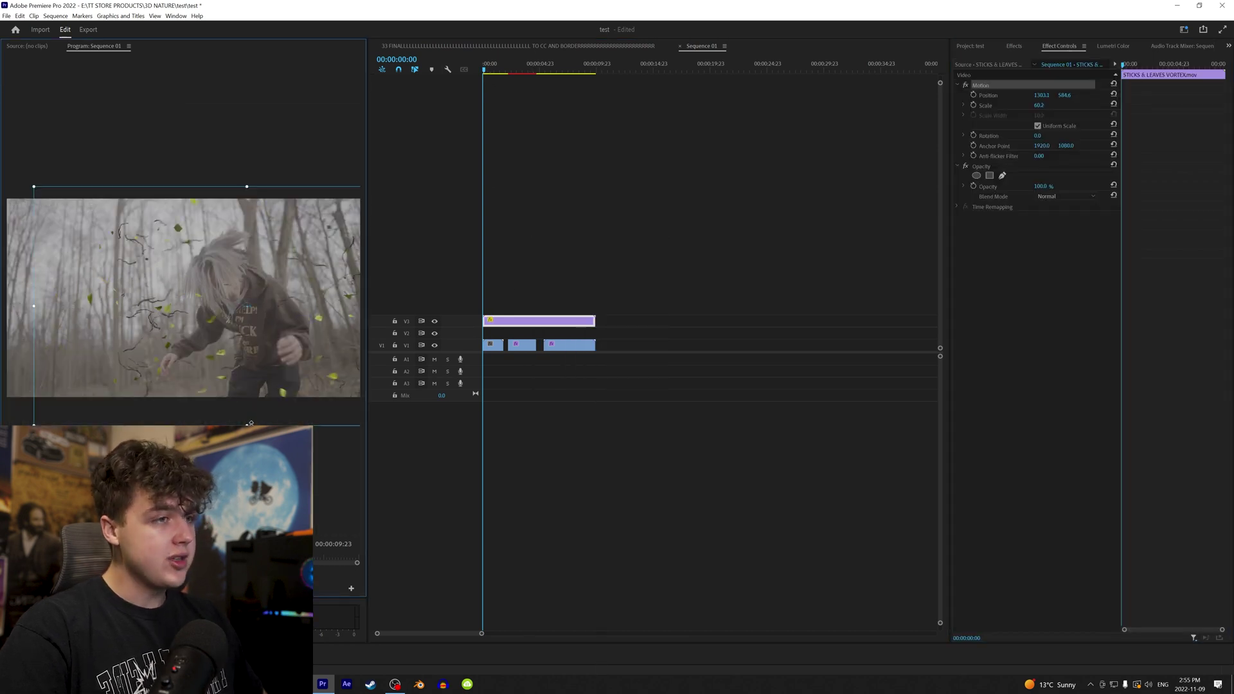
{"action": "left_click_drag", "start_coordinate": [271, 397], "coordinate": [237, 424]}
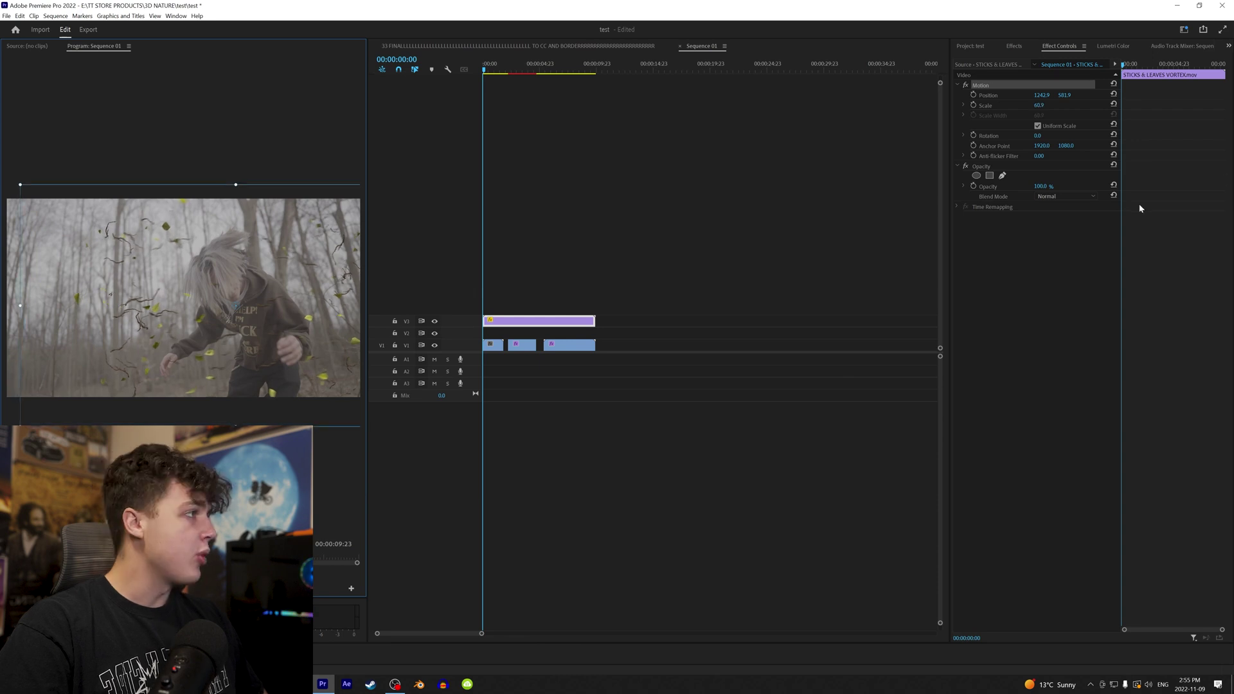
- Keyframe the vortex clip's position and scale at the start, 1:00 and 1:19 to follow the person, shrinking it to about 43.5
{"action": "left_click", "coordinate": [973, 94]}
{"action": "left_click", "coordinate": [973, 105]}
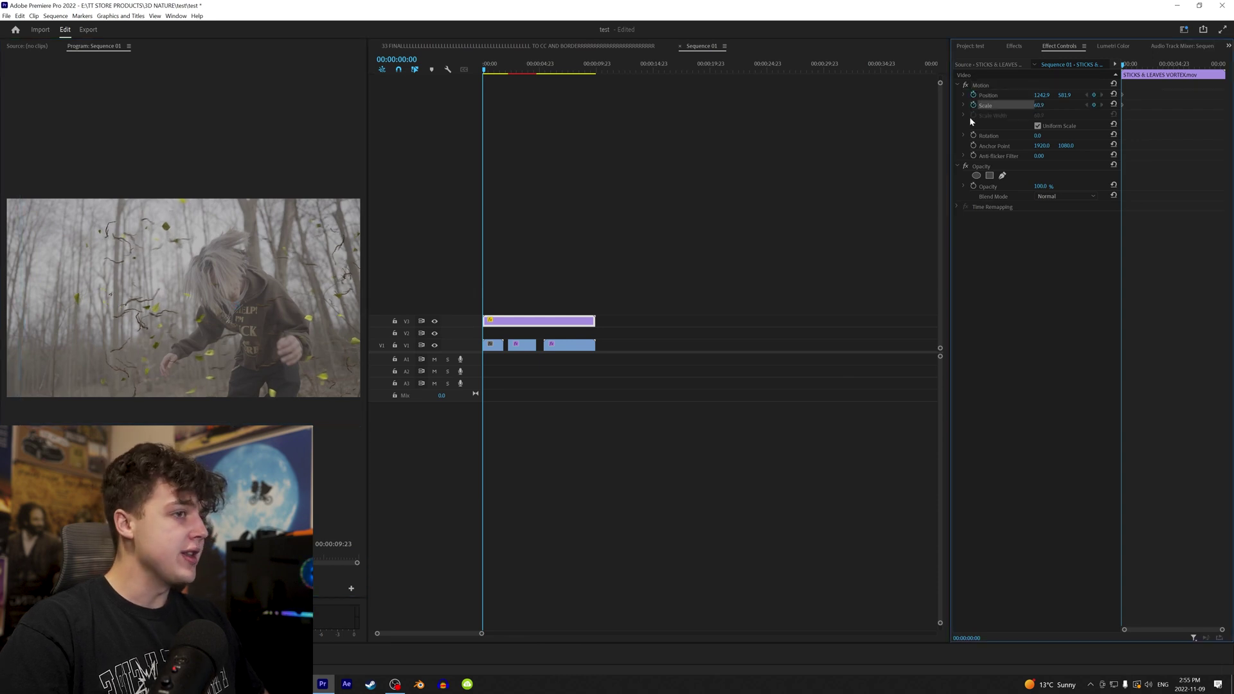
{"action": "left_click_drag", "start_coordinate": [1122, 65], "coordinate": [1118, 66]}
{"action": "key", "text": "Right"}
{"action": "key", "text": "Right"}
{"action": "key", "text": "Right"}
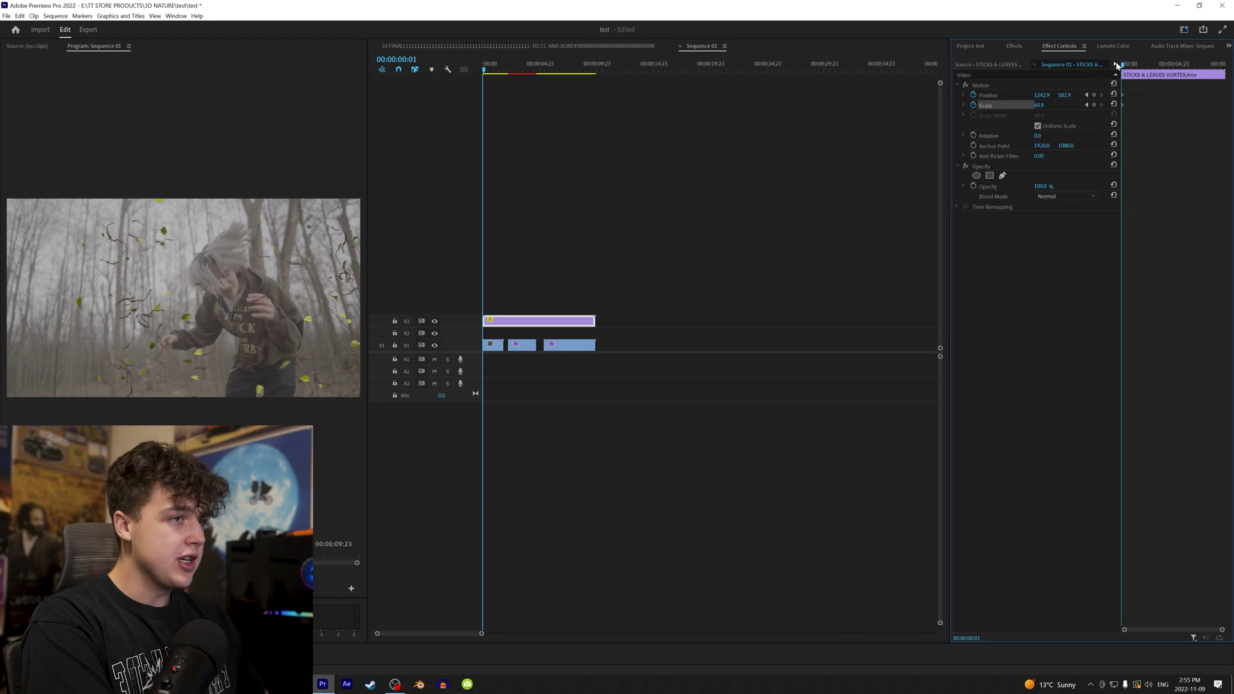
{"action": "key", "text": "space"}
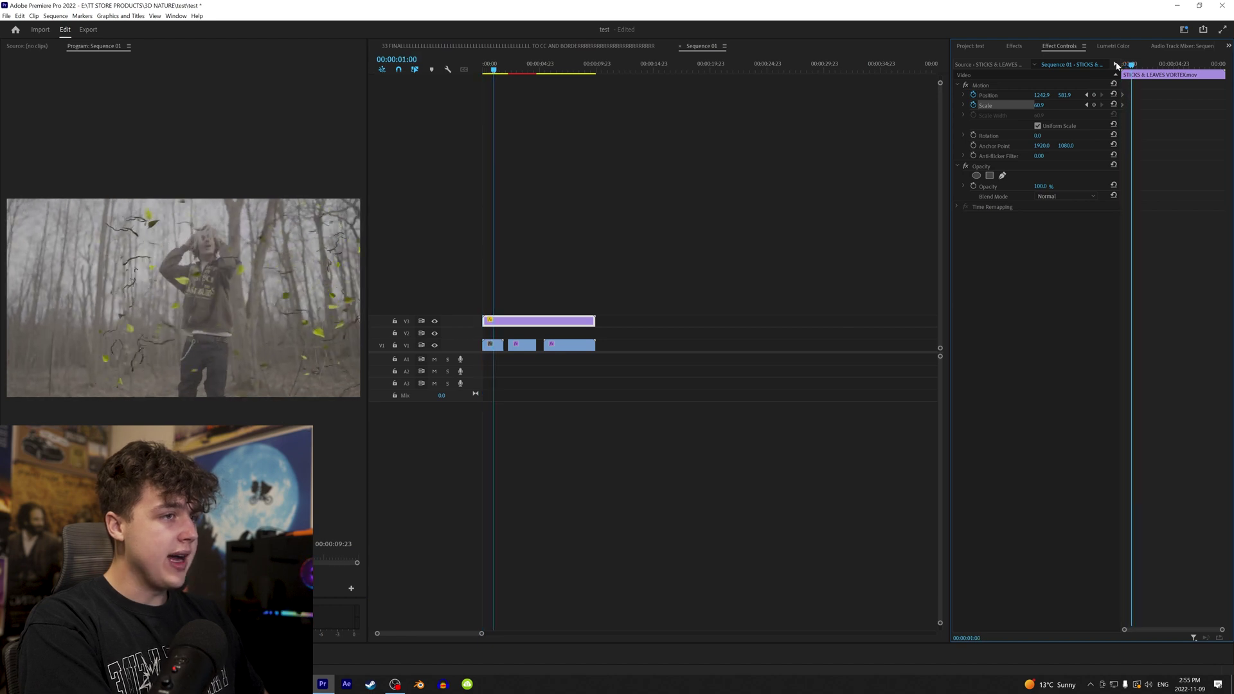
{"action": "left_click_drag", "start_coordinate": [1039, 106], "coordinate": [933, 95]}
{"action": "key", "text": "space"}
{"action": "key", "text": "space"}
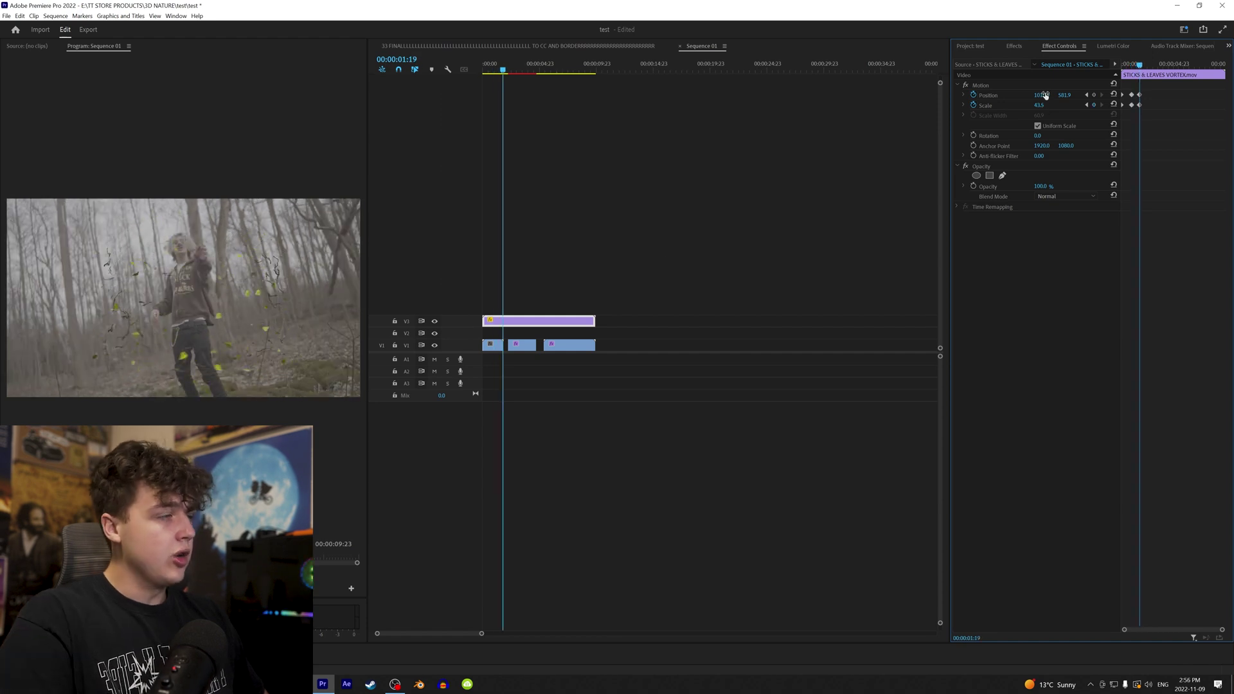
- Play back the shot and trim the V3 vortex clip to end with the first footage clip
{"action": "left_click_drag", "start_coordinate": [498, 70], "coordinate": [408, 72]}
{"action": "key", "text": "space"}
{"action": "left_click", "coordinate": [483, 70]}
{"action": "key", "text": "space"}
{"action": "key", "text": "space"}
{"action": "key", "text": "c"}
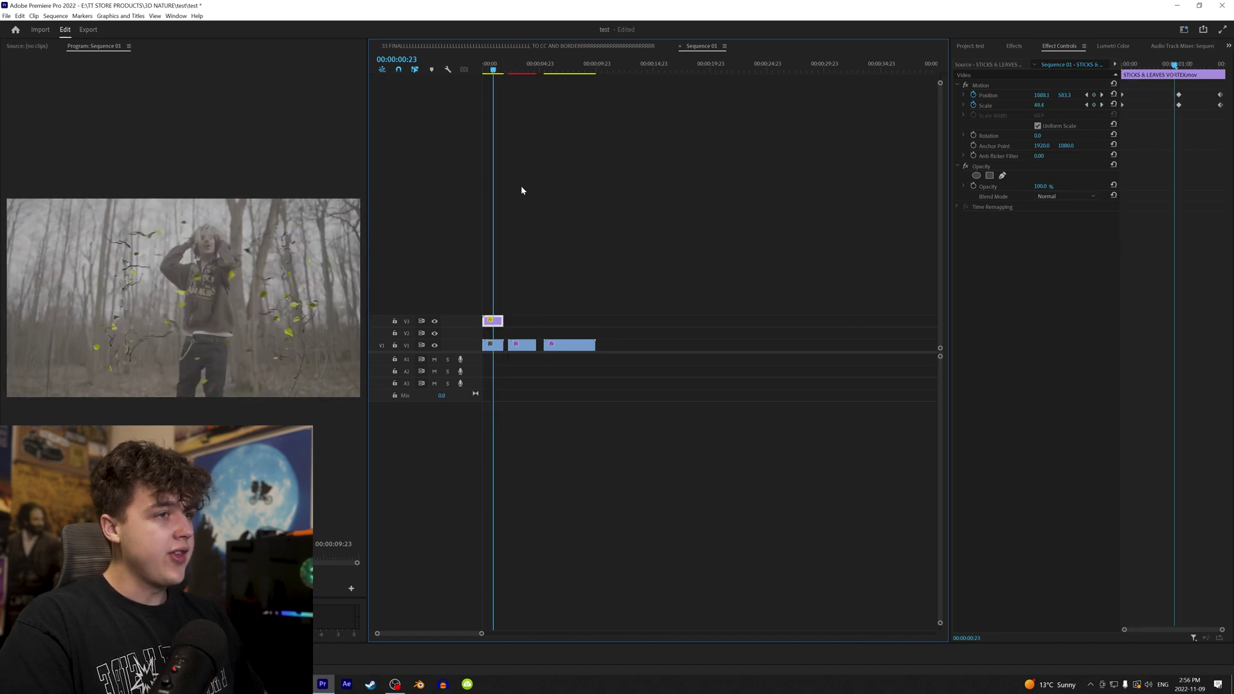
- Slow the vortex clip to 50% speed and trim its end back to the end of the first footage clip
{"action": "left_click_drag", "start_coordinate": [493, 69], "coordinate": [435, 101]}
{"action": "right_click", "coordinate": [502, 325]}
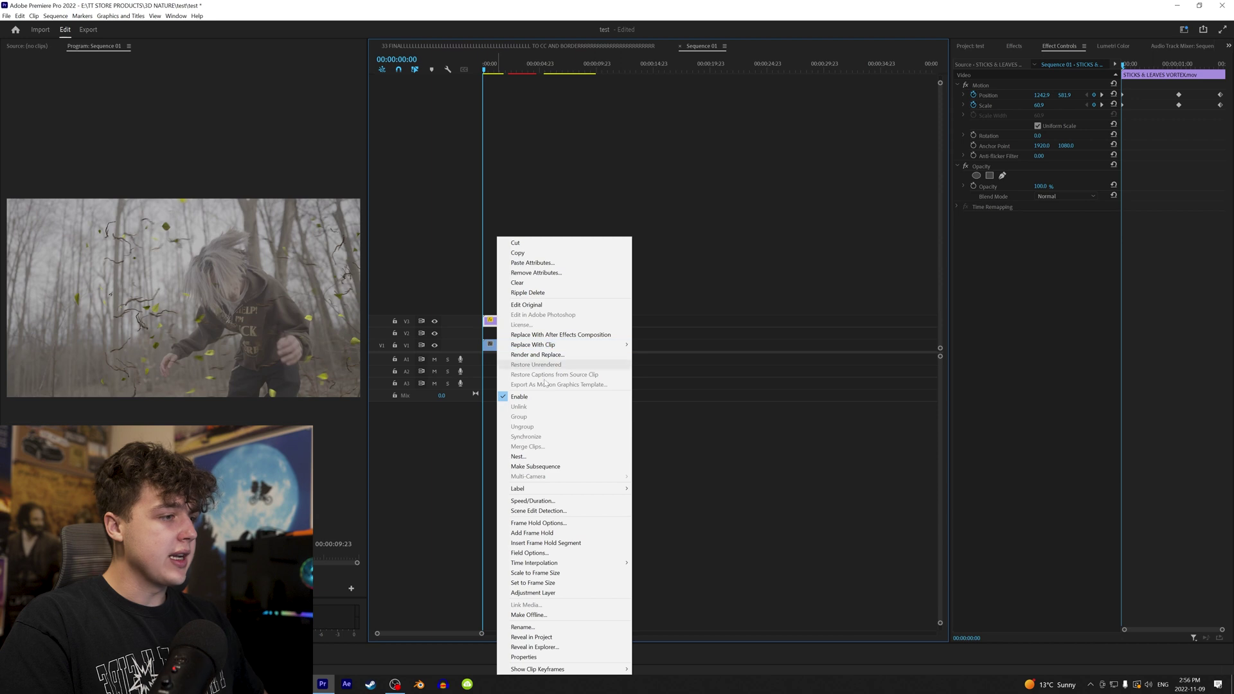
{"action": "left_click", "coordinate": [540, 501]}
{"action": "type", "text": "50"}
{"action": "key", "text": "Return"}
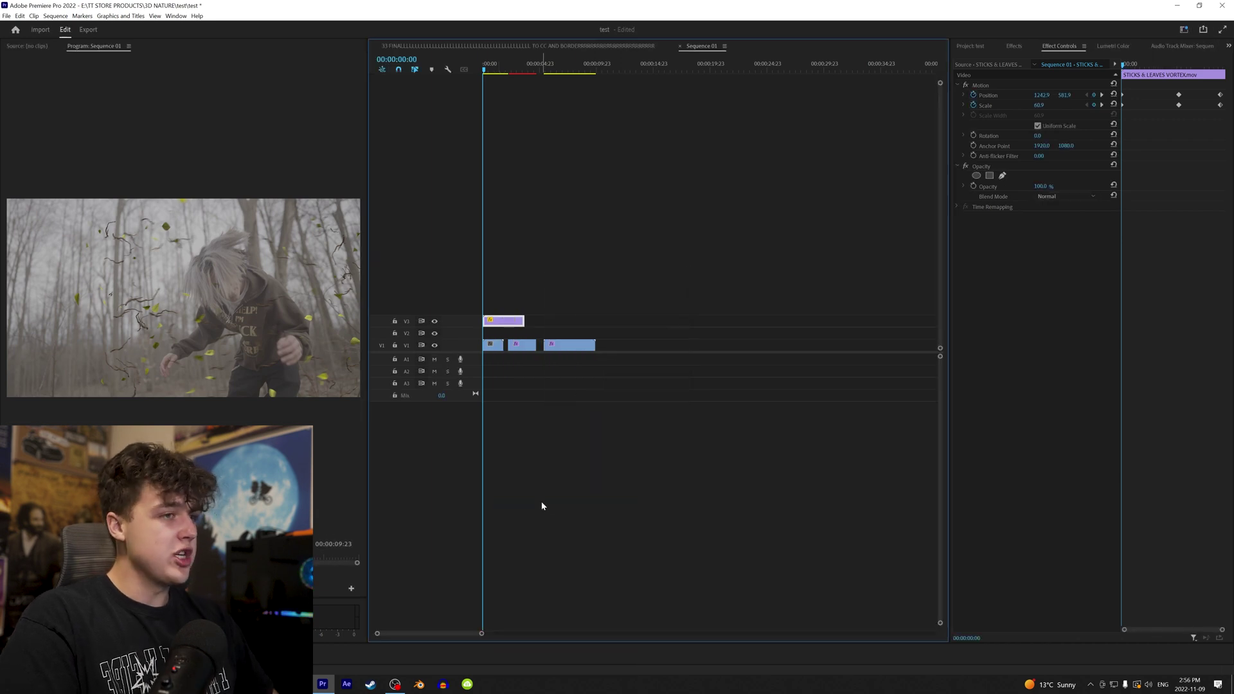
{"action": "key", "text": "space"}
{"action": "left_click_drag", "start_coordinate": [494, 70], "coordinate": [414, 86]}
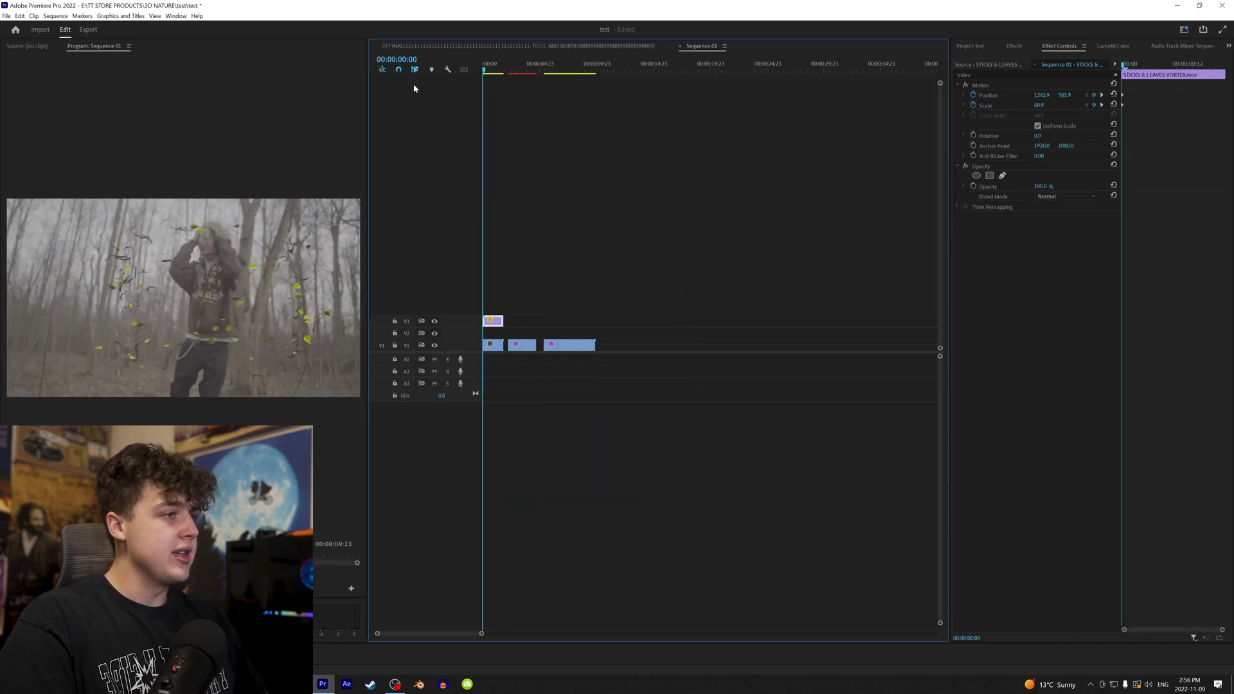
{"action": "key", "text": "space"}
{"action": "left_click_drag", "start_coordinate": [502, 321], "coordinate": [856, 334]}
{"action": "left_click_drag", "start_coordinate": [501, 73], "coordinate": [448, 75]}
{"action": "key", "text": "ctrl+z"}
- Play the first shot from its start to check how the vortex overlay moves with the person
{"action": "key", "text": "space"}
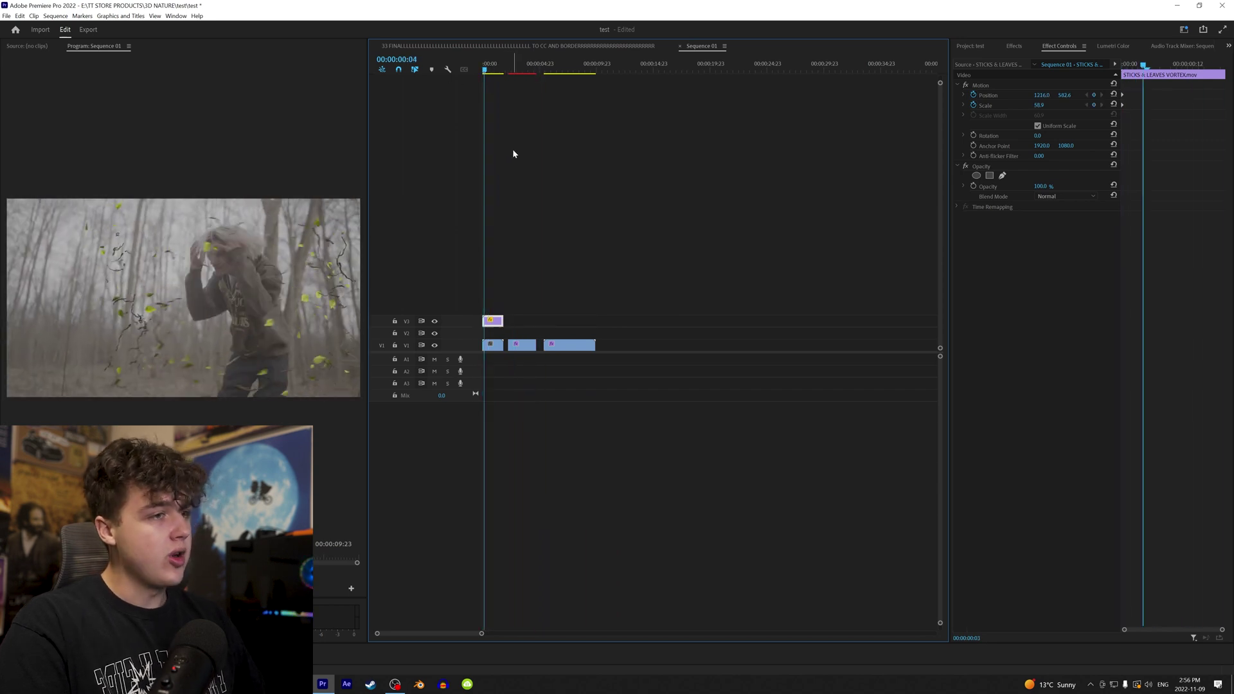
{"action": "key", "text": "space"}
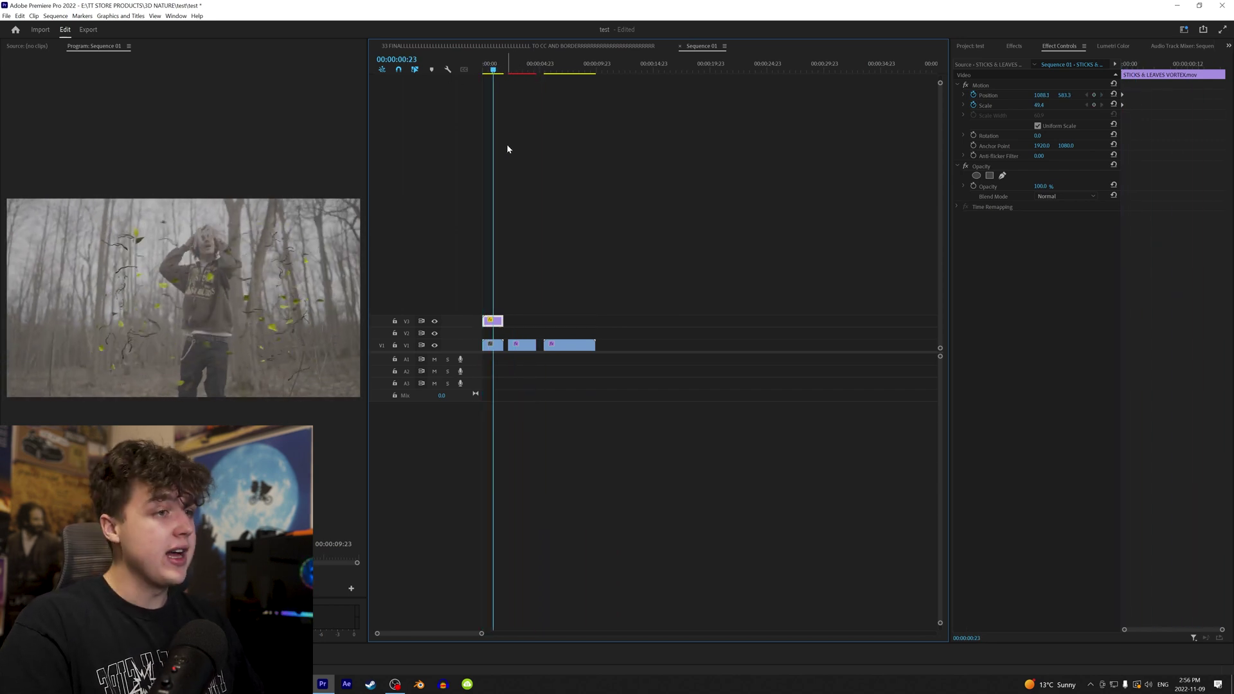
{"action": "left_click_drag", "start_coordinate": [493, 70], "coordinate": [474, 73]}
{"action": "key", "text": "space"}
{"action": "key", "text": "space"}
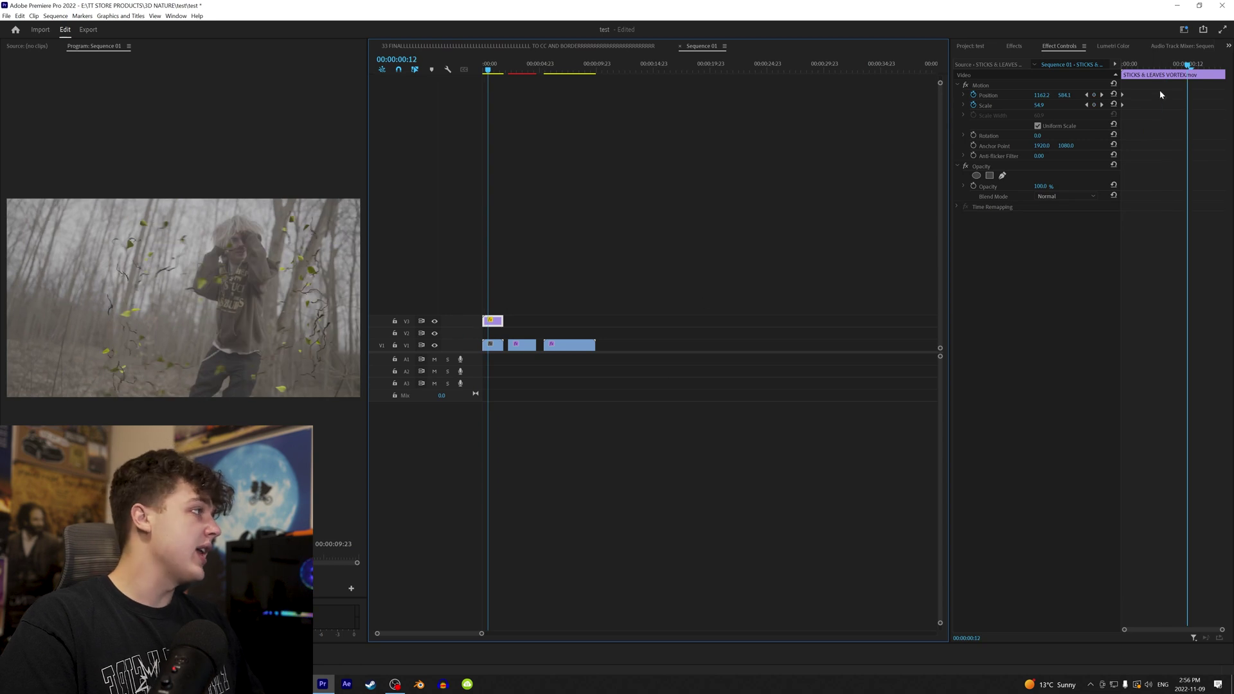
- Grade the V3 vortex clip in Lumetri Color with temperature 56.3, saturation about 35, highlights about -32, whites about -24 and blacks about 33
{"action": "left_click", "coordinate": [1113, 46]}
{"action": "left_click_drag", "start_coordinate": [366, 276], "coordinate": [646, 288]}
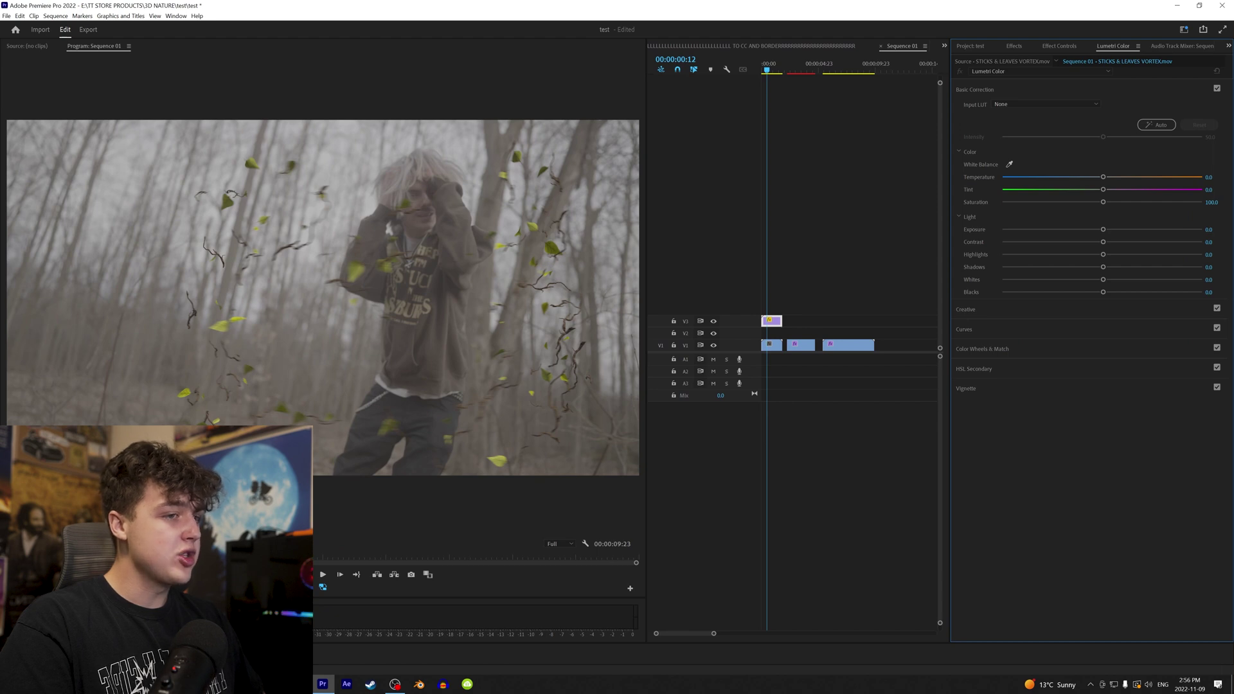
{"action": "left_click_drag", "start_coordinate": [1103, 176], "coordinate": [1037, 203]}
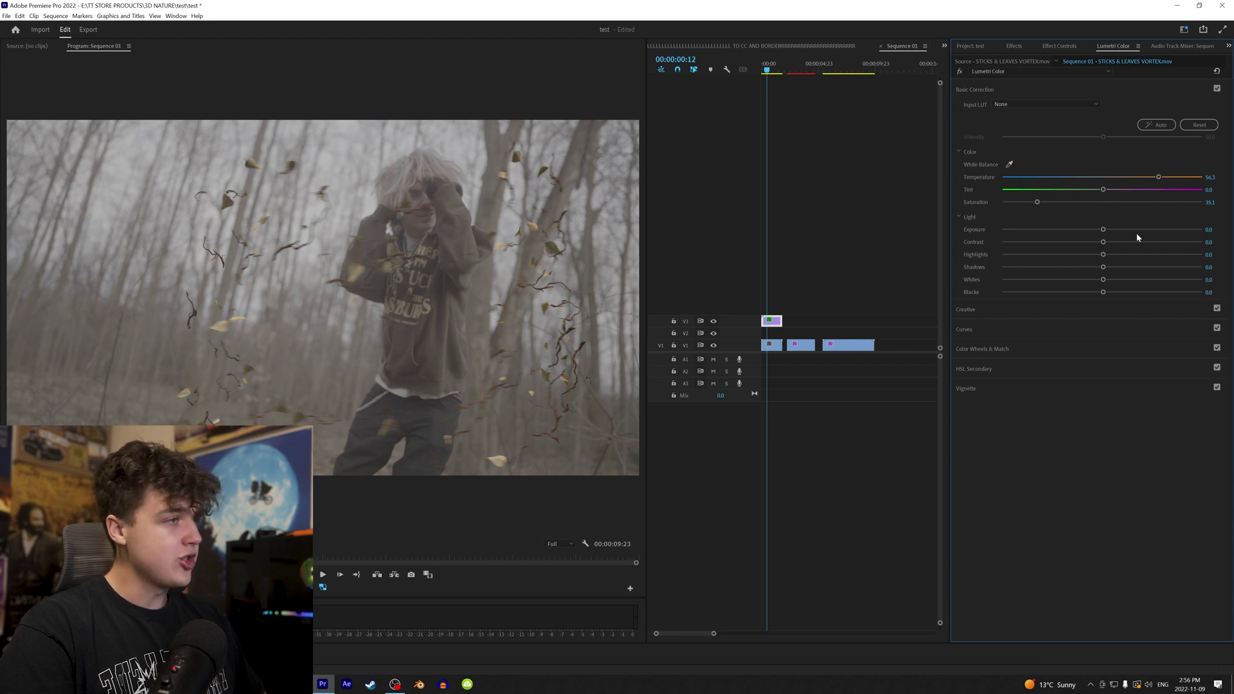
{"action": "left_click_drag", "start_coordinate": [1104, 256], "coordinate": [1070, 257]}
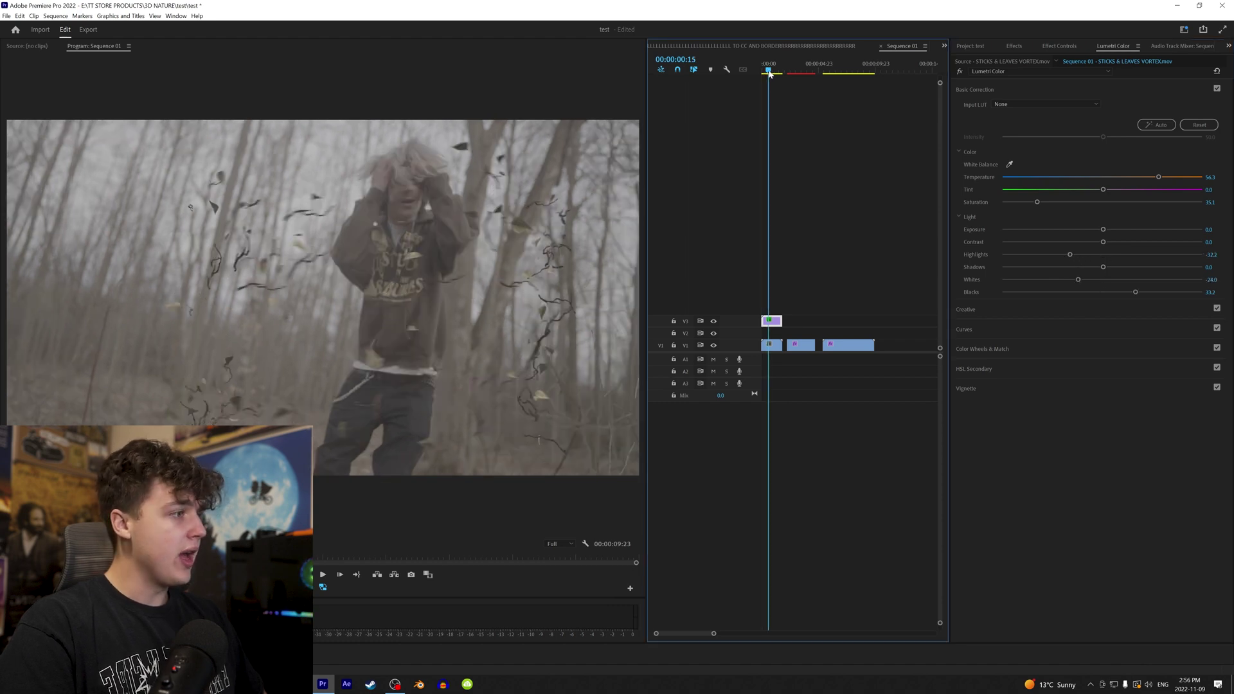
{"action": "left_click_drag", "start_coordinate": [771, 74], "coordinate": [768, 69]}
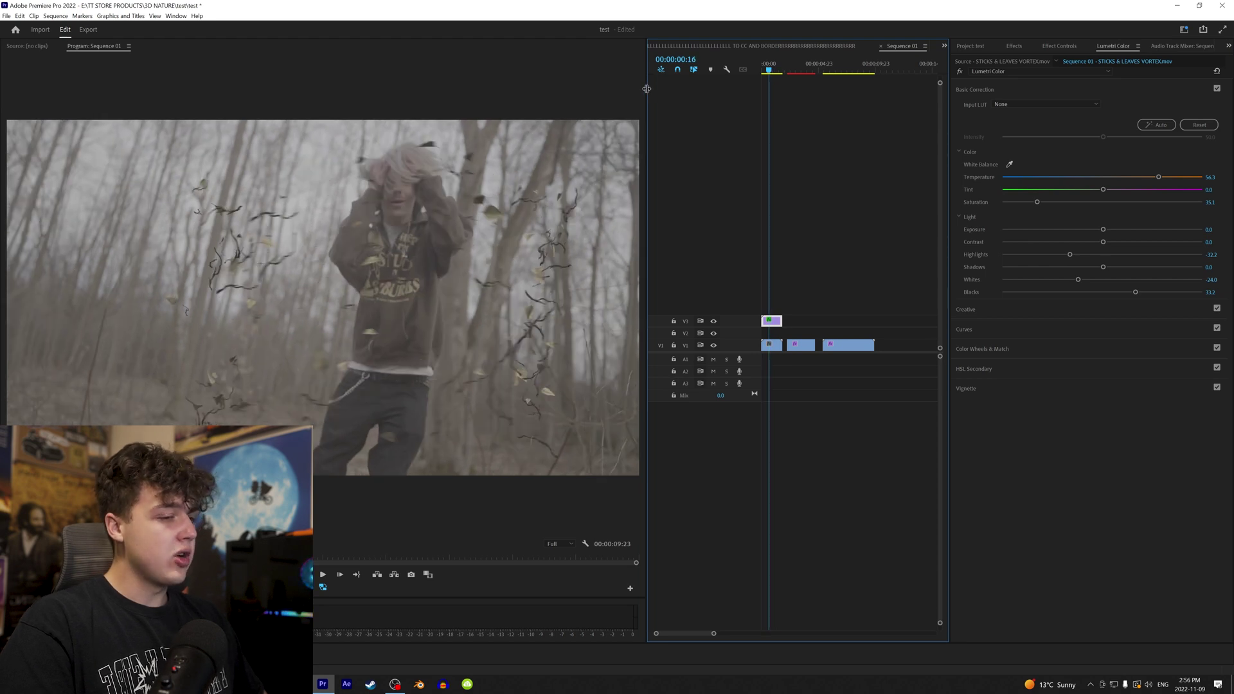
- Add a second STICKS & LEAVES VORTEX clip on V4 at the sequence start, cut to the first footage clip's length
{"action": "left_click_drag", "start_coordinate": [647, 88], "coordinate": [468, 90]}
{"action": "key", "text": "alt+Tab"}
{"action": "left_click_drag", "start_coordinate": [1019, 359], "coordinate": [584, 310]}
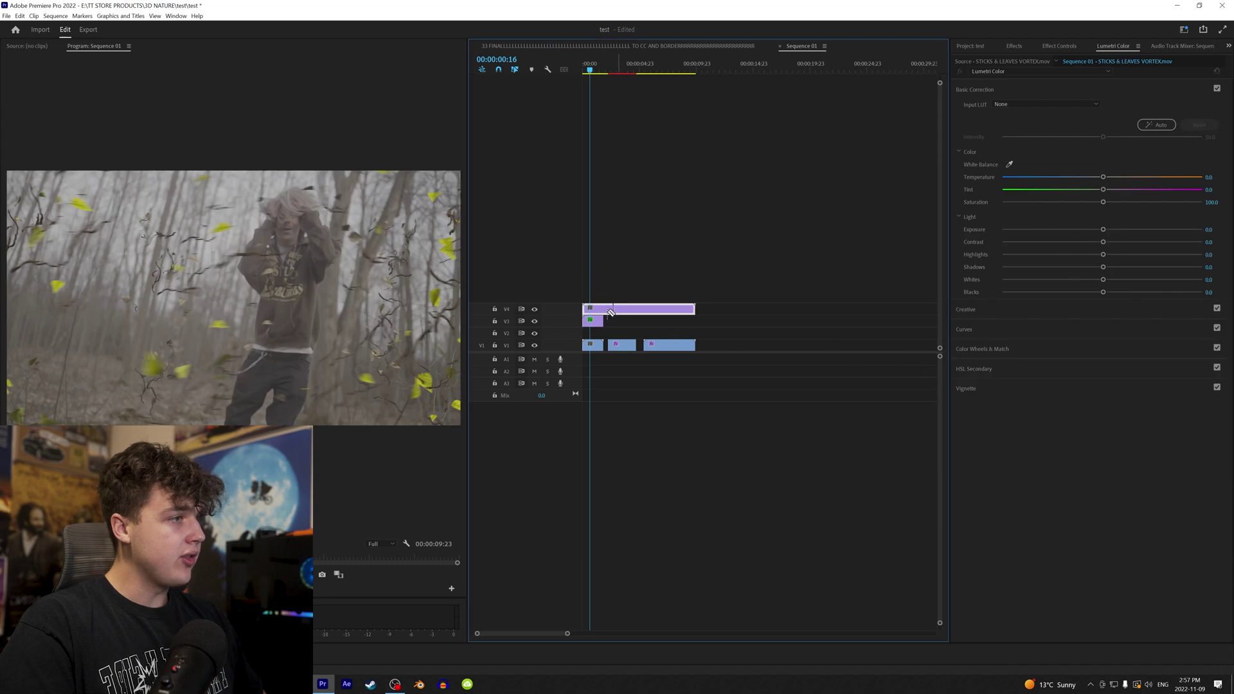
{"action": "key", "text": "Delete"}
{"action": "left_click_drag", "start_coordinate": [591, 70], "coordinate": [587, 71]}
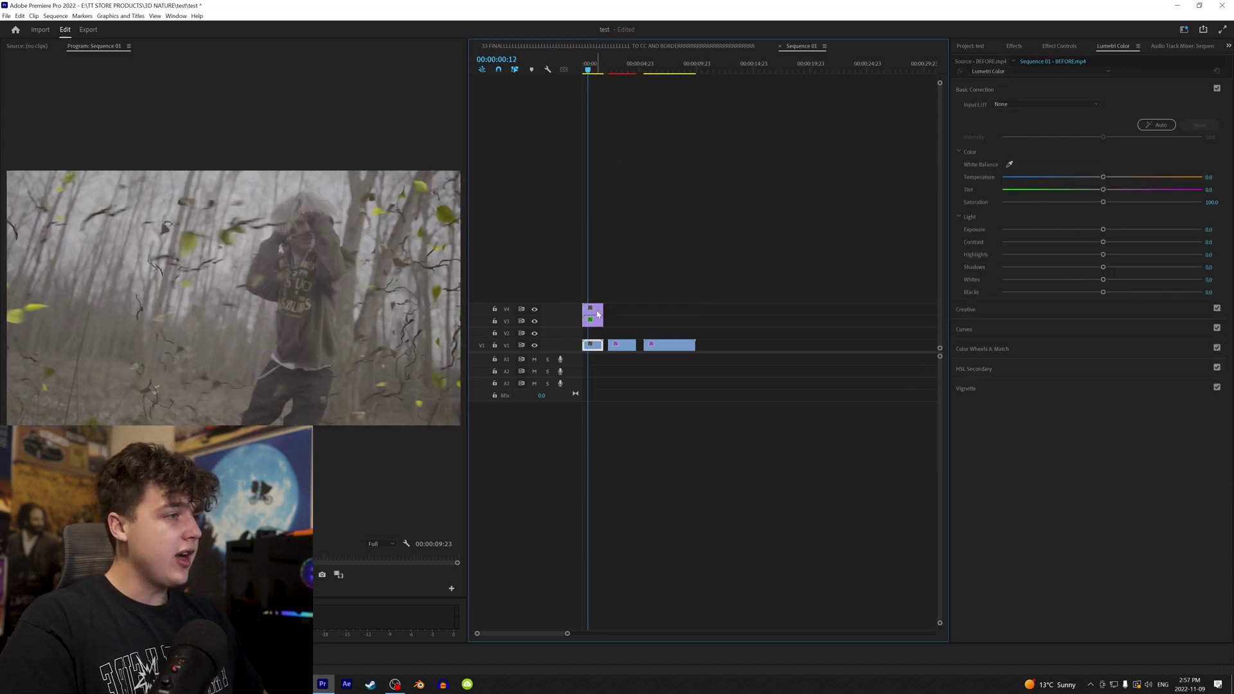
- Adjust the scale of the V4 vortex clip around the person and play back the shot to check it
{"action": "key", "text": "shift+5"}
{"action": "mouse_move", "coordinate": [1047, 107]}
{"action": "left_mouse_down"}
{"action": "mouse_move", "coordinate": [1079, 108]}
{"action": "mouse_move", "coordinate": [1032, 108]}
{"action": "left_mouse_up"}
{"action": "mouse_move", "coordinate": [603, 309]}
{"action": "left_mouse_down"}
{"action": "mouse_move", "coordinate": [694, 307]}
{"action": "mouse_move", "coordinate": [601, 307]}
{"action": "left_mouse_up"}
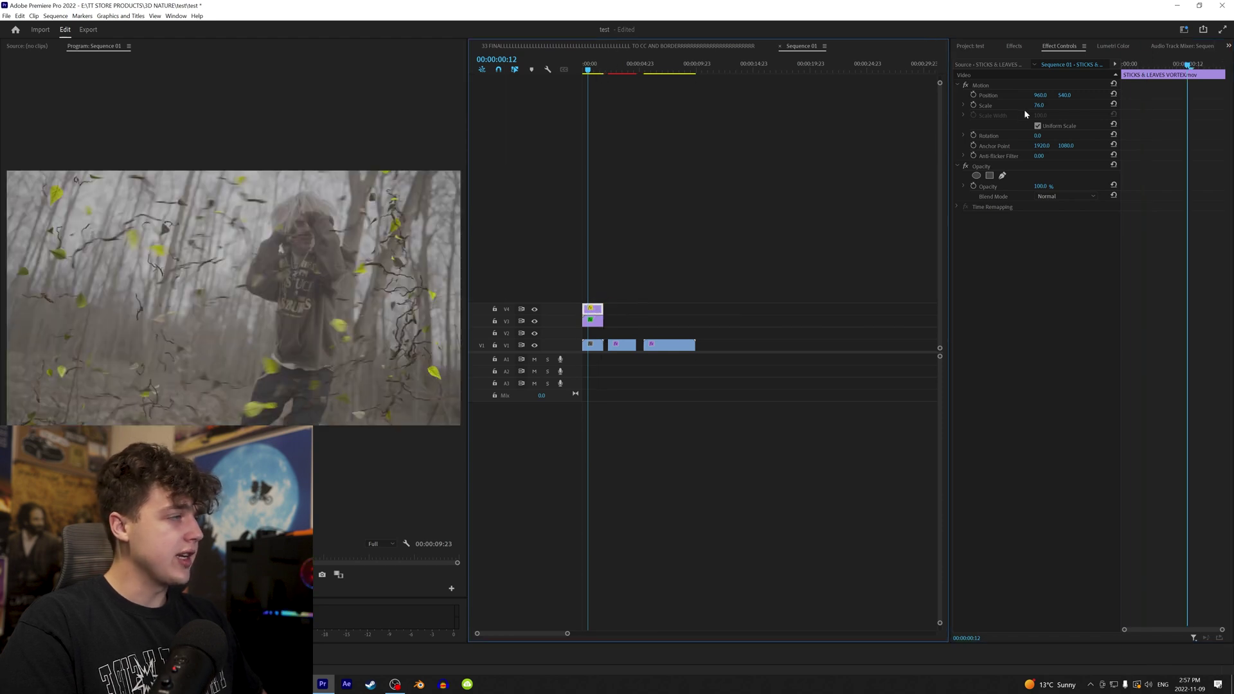
{"action": "mouse_move", "coordinate": [1028, 110]}
{"action": "left_mouse_down"}
{"action": "mouse_move", "coordinate": [1066, 109]}
{"action": "mouse_move", "coordinate": [1068, 95]}
{"action": "mouse_move", "coordinate": [1038, 108]}
{"action": "left_mouse_up"}
{"action": "left_click_drag", "start_coordinate": [587, 68], "coordinate": [500, 85]}
{"action": "key", "text": "space"}
{"action": "mouse_move", "coordinate": [591, 76]}
{"action": "left_mouse_down"}
{"action": "mouse_move", "coordinate": [509, 74]}
{"action": "mouse_move", "coordinate": [592, 73]}
{"action": "left_mouse_up"}
- Paste only the Lumetri Color effect from the V3 vortex clip onto the V4 vortex clip
{"action": "left_click", "coordinate": [595, 319]}
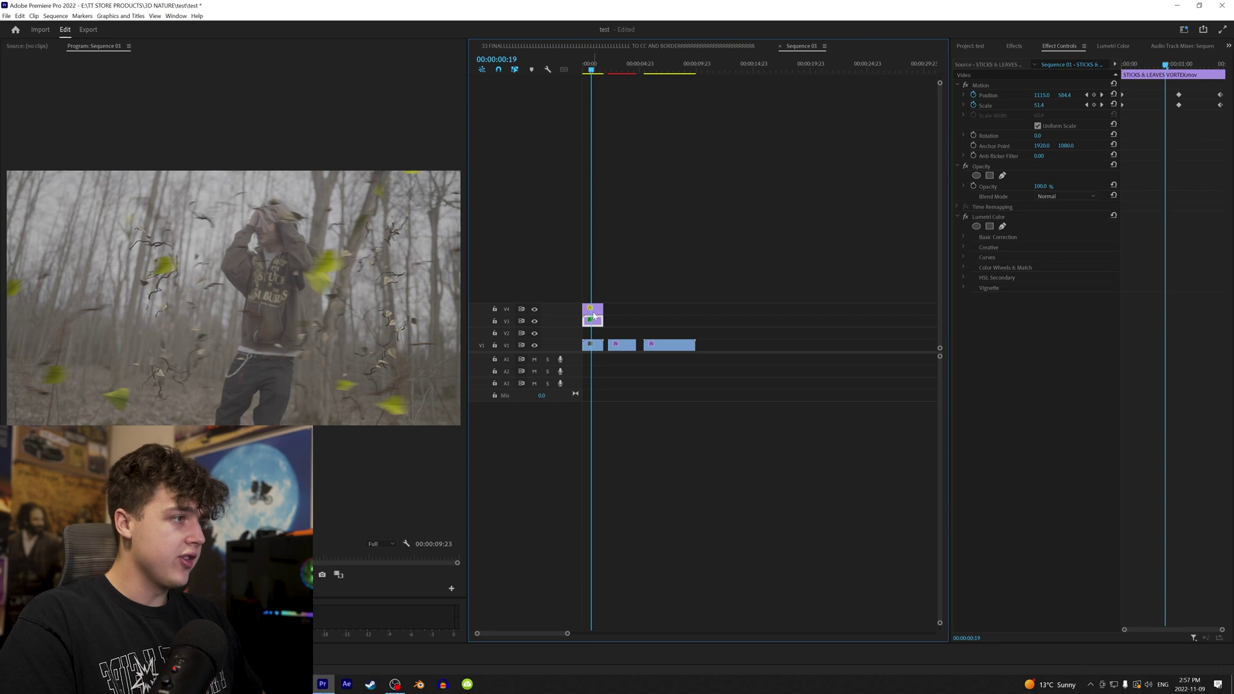
{"action": "key", "text": "ctrl+alt+v"}
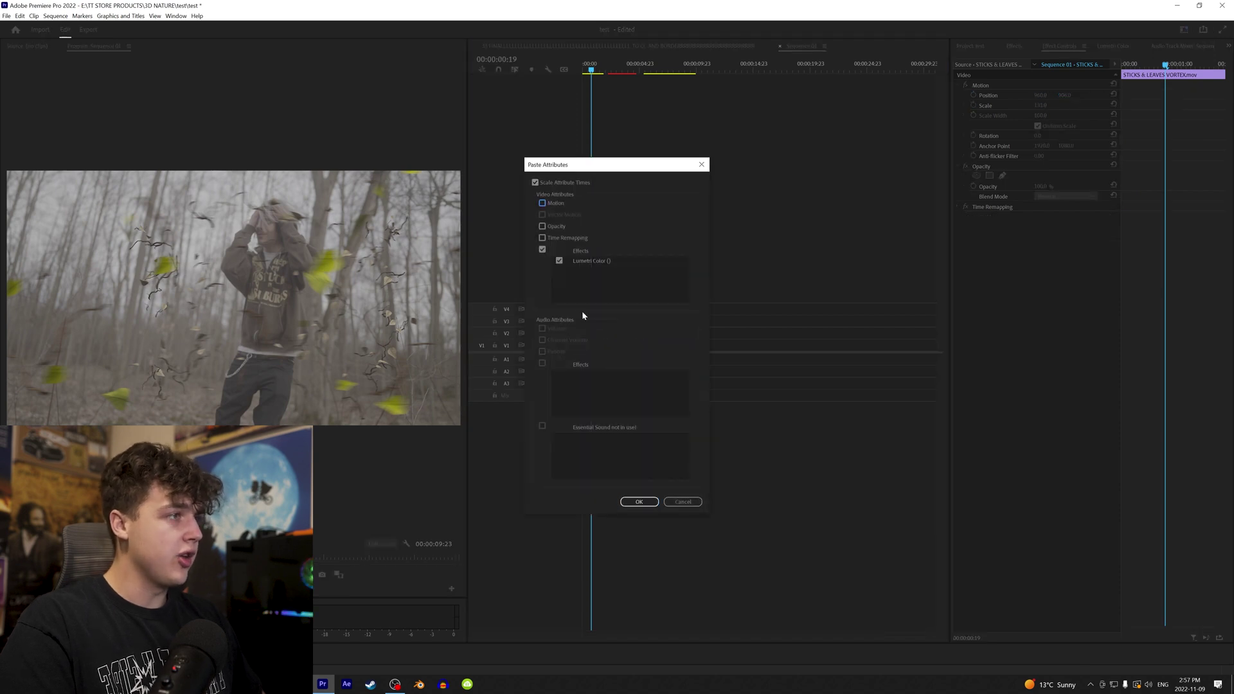
{"action": "left_click", "coordinate": [633, 503]}
- Find the Gaussian Blur effect and apply it to the V3 vortex clip
{"action": "left_click", "coordinate": [1013, 47]}
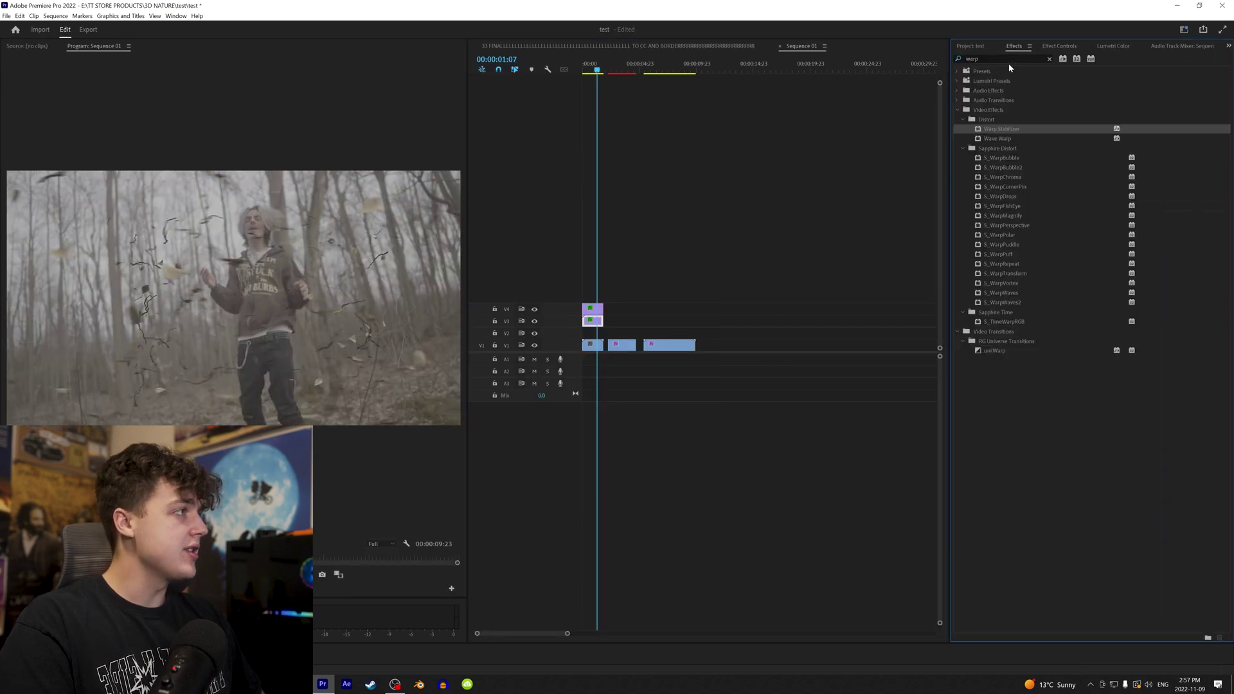
{"action": "type", "text": "blur"}
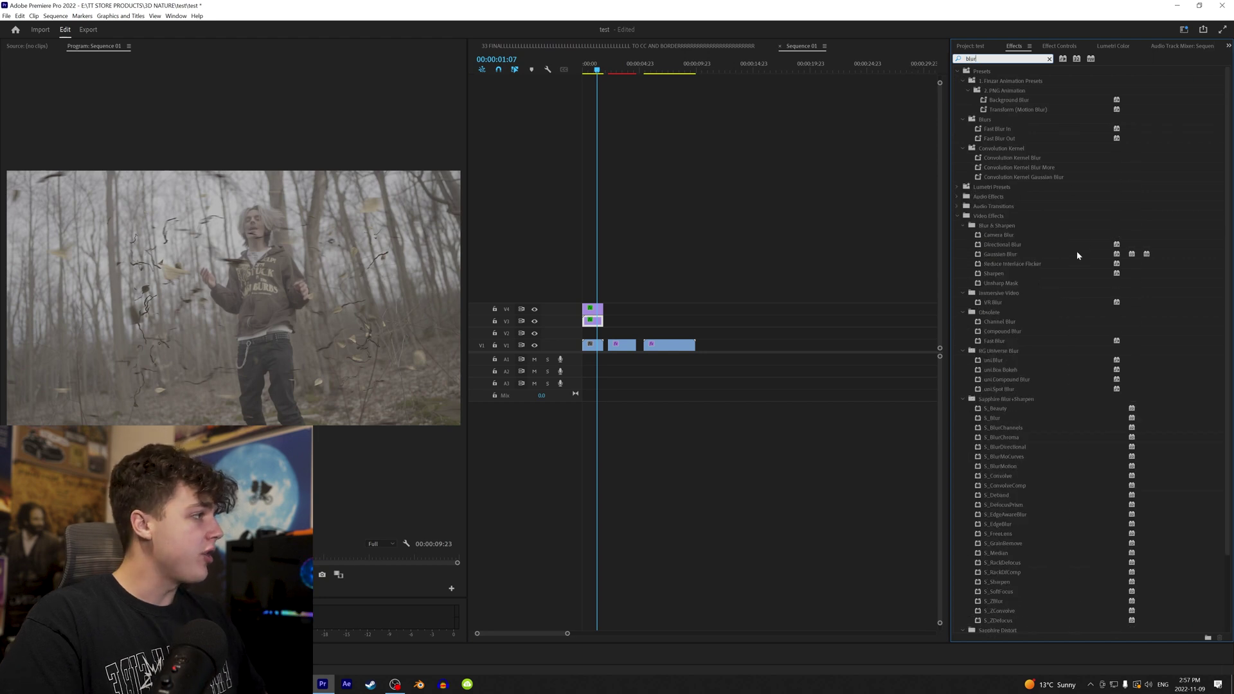
{"action": "left_click_drag", "start_coordinate": [1082, 251], "coordinate": [858, 261]}
{"action": "left_click", "coordinate": [1059, 46]}
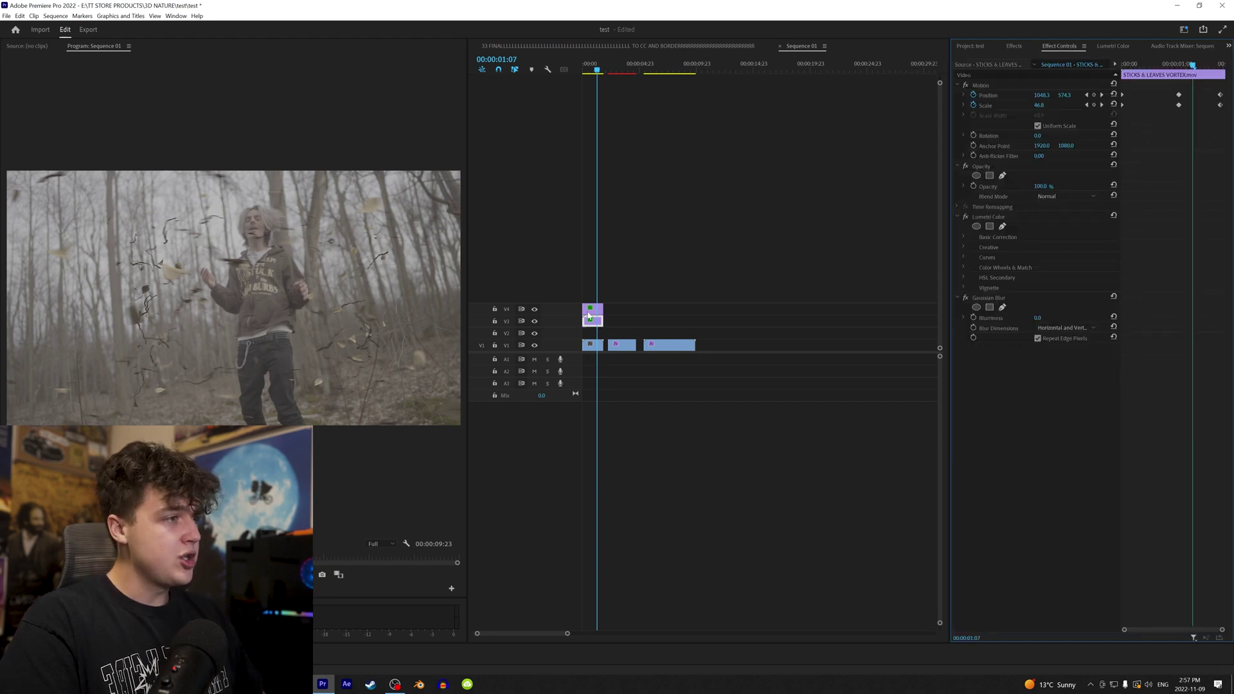
- Disable the V4 vortex clip and set the Gaussian Blur blurriness on the V3 vortex clip to about 7.8
{"action": "left_click", "coordinate": [592, 309]}
{"action": "key", "text": "shift+e"}
{"action": "left_click", "coordinate": [593, 321]}
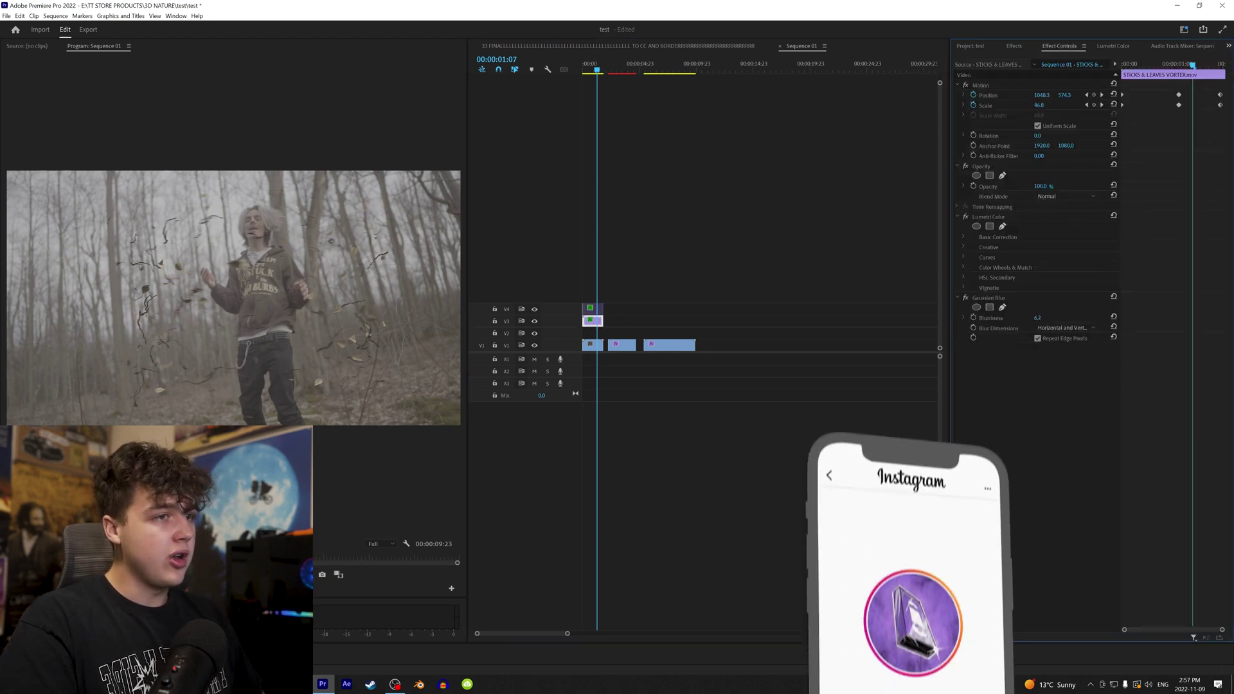
{"action": "left_click_drag", "start_coordinate": [469, 223], "coordinate": [779, 224]}
{"action": "left_click_drag", "start_coordinate": [1037, 318], "coordinate": [1072, 318]}
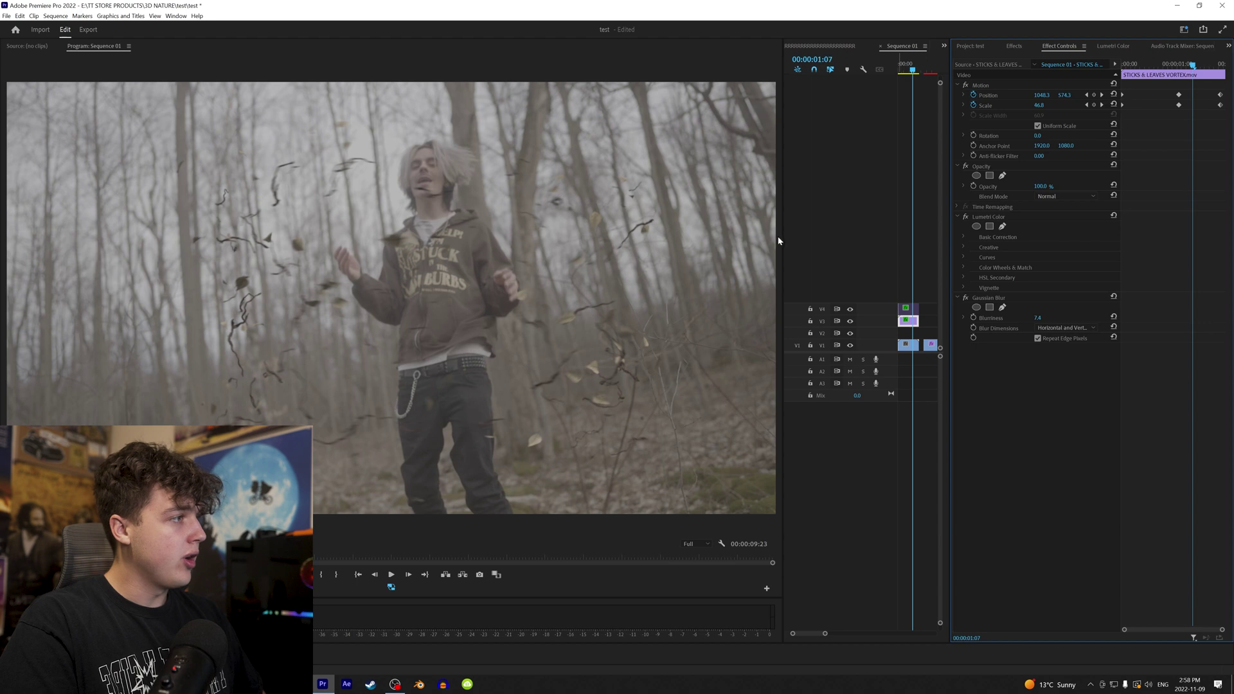
- Re-enable the blurred V4 vortex clip and play back the shot with both vortex layers
{"action": "left_click_drag", "start_coordinate": [781, 241], "coordinate": [563, 241]}
{"action": "left_click", "coordinate": [690, 309]}
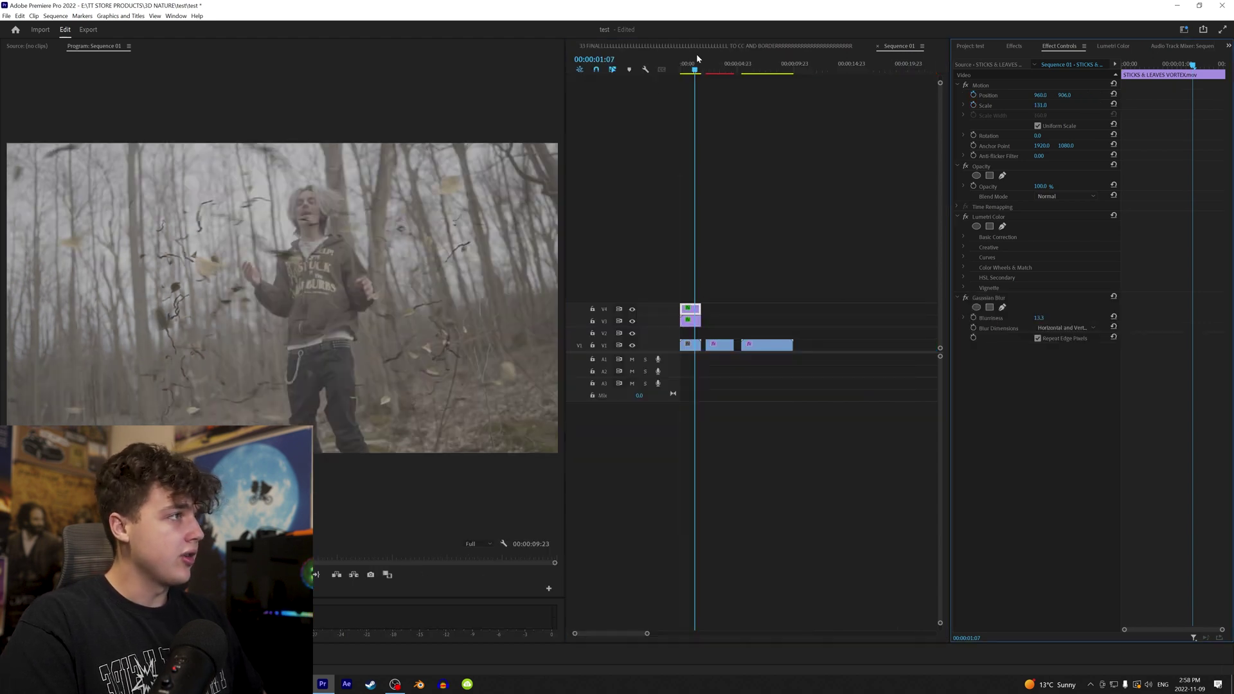
{"action": "left_click_drag", "start_coordinate": [696, 63], "coordinate": [662, 72]}
{"action": "key", "text": "space"}
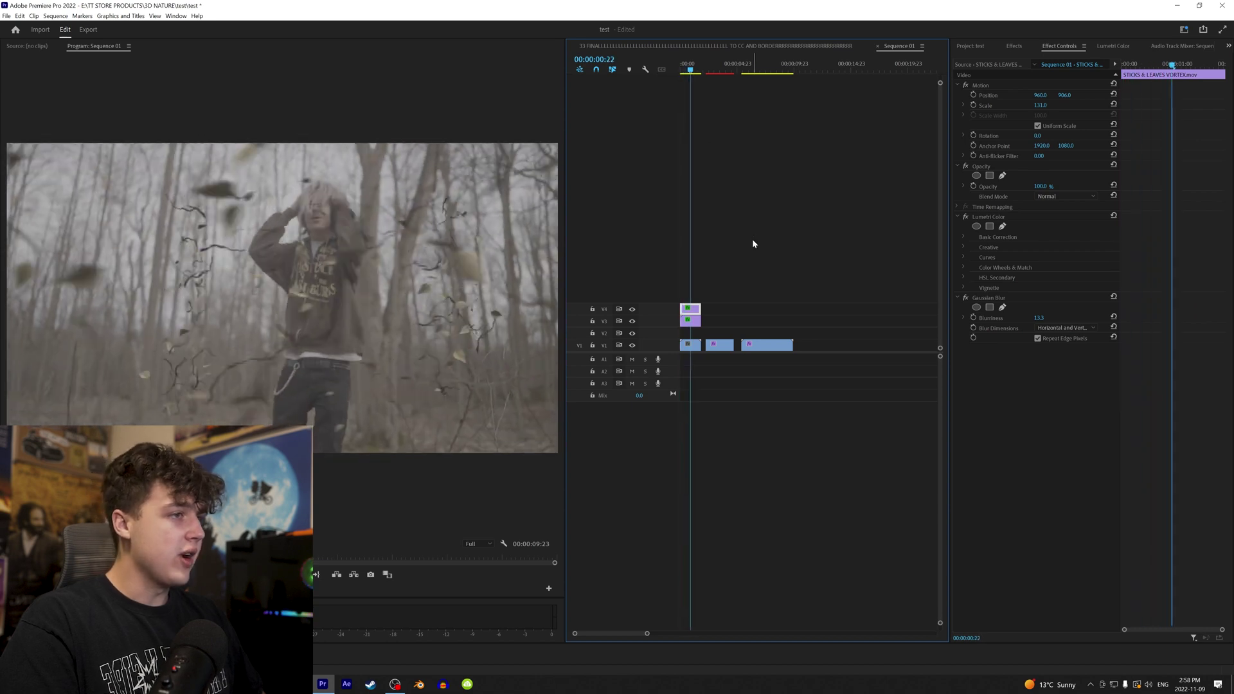
- Create a new adjustment layer and place it on V5 above the vortex clips, trimmed to the first shot's length
{"action": "left_click", "coordinate": [965, 43]}
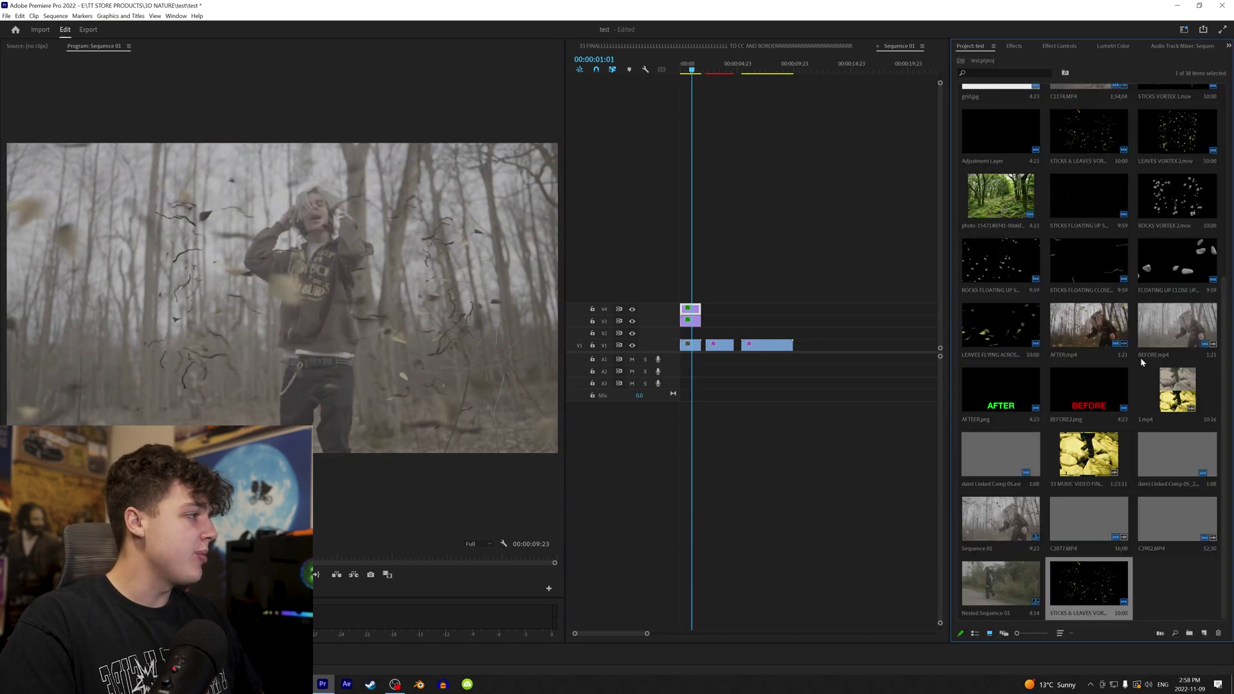
{"action": "right_click", "coordinate": [1175, 586]}
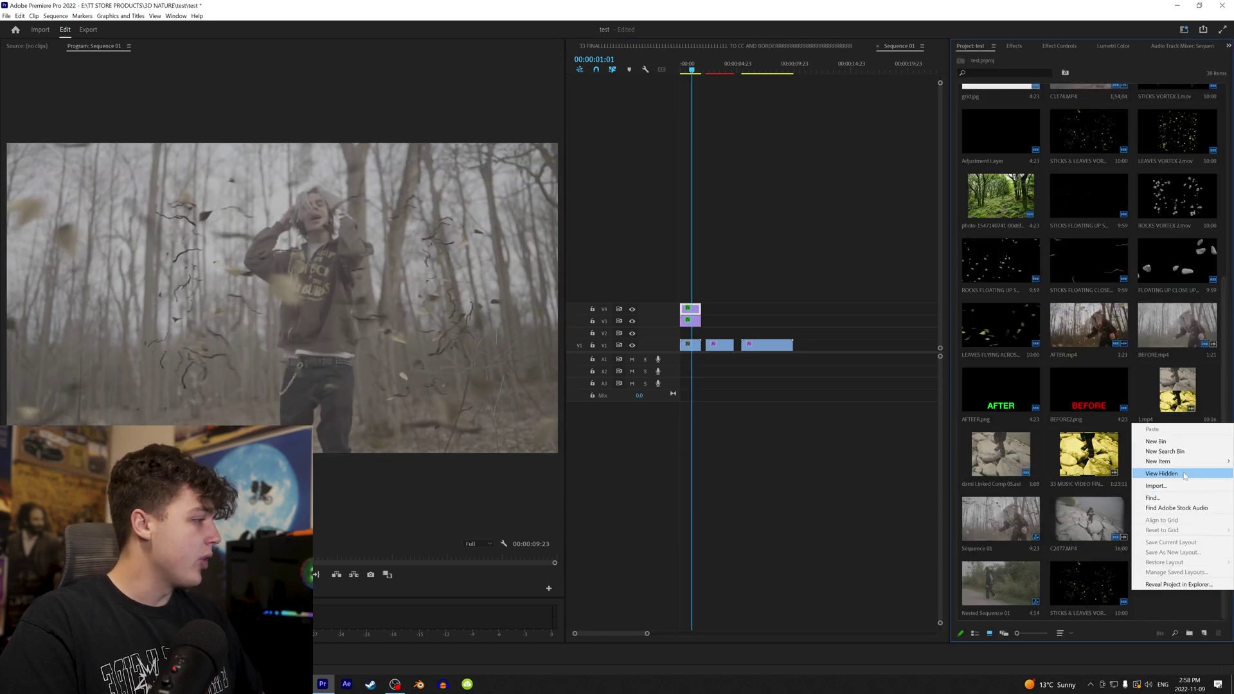
{"action": "mouse_move", "coordinate": [1160, 462]}
{"action": "left_click", "coordinate": [1079, 491]}
{"action": "left_click", "coordinate": [636, 376]}
{"action": "left_click_drag", "start_coordinate": [1177, 583], "coordinate": [706, 298]}
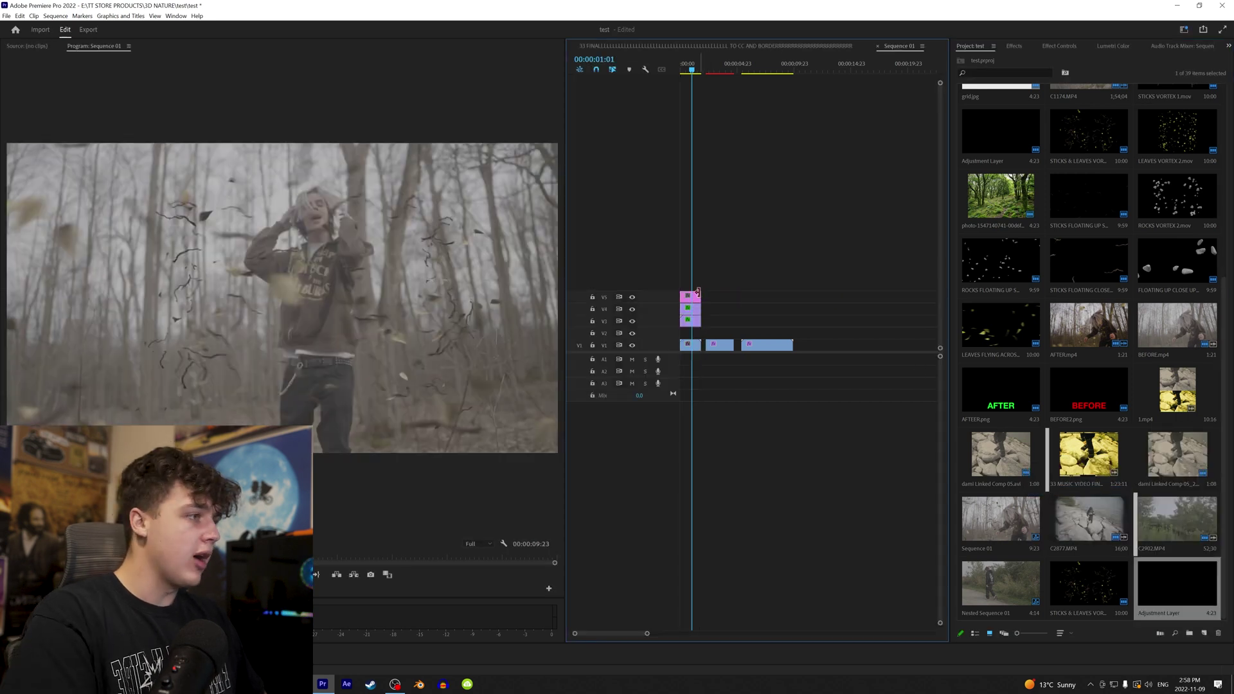
{"action": "left_click", "coordinate": [1109, 46]}
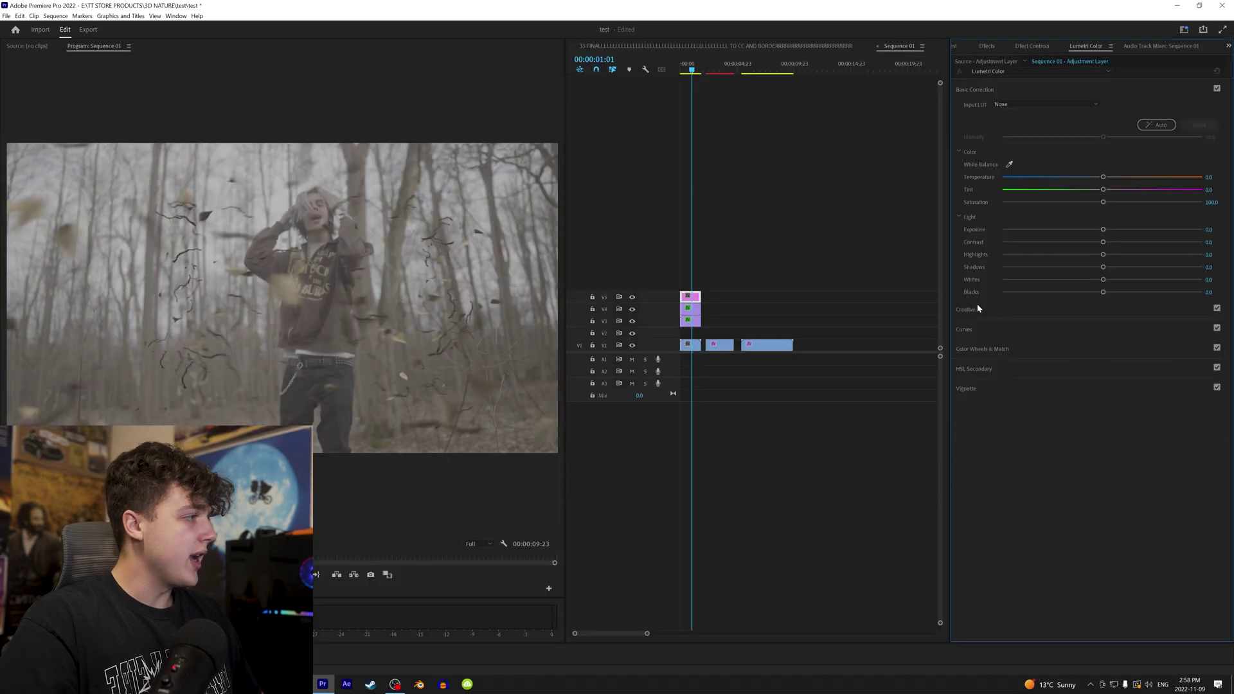
{"action": "left_click", "coordinate": [965, 309]}
{"action": "left_click", "coordinate": [1006, 124]}
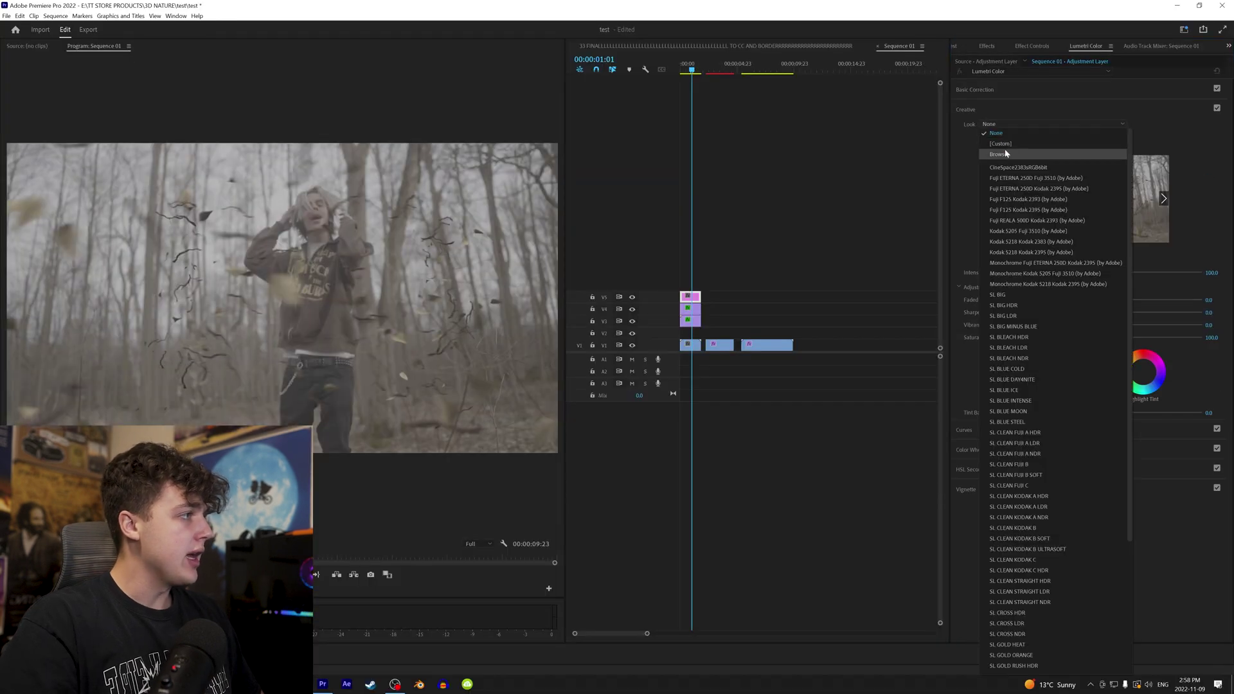
{"action": "left_click", "coordinate": [1005, 153]}
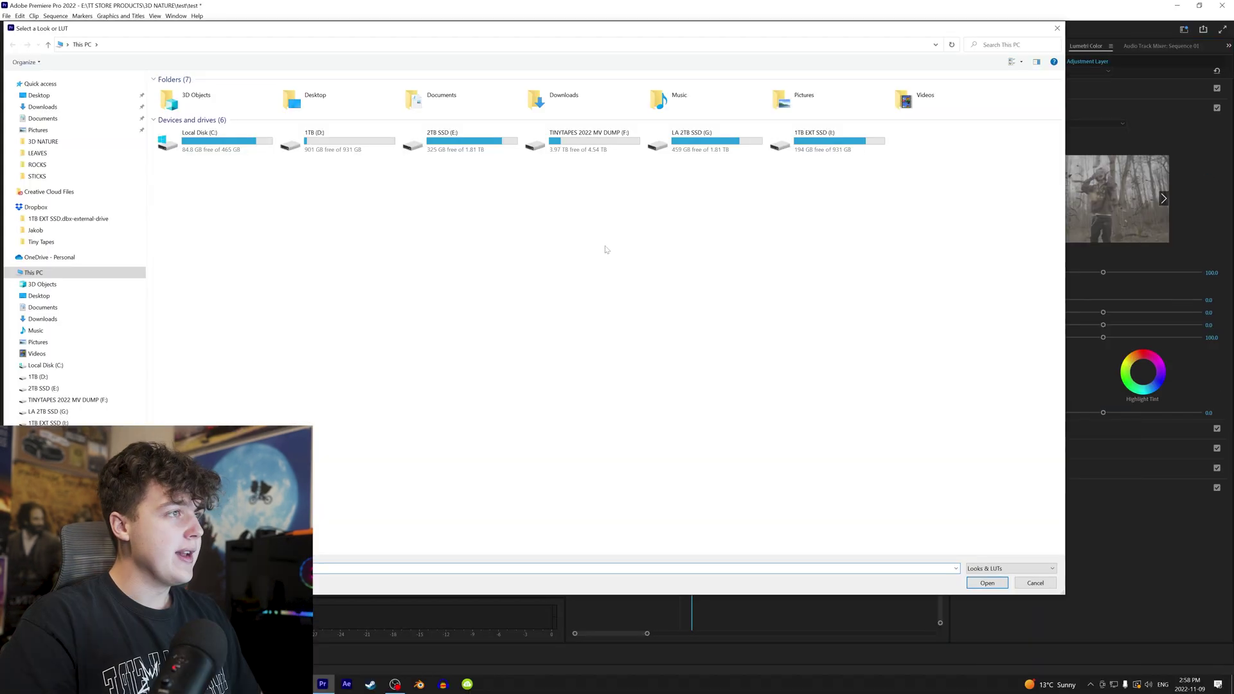
{"action": "double_click", "coordinate": [468, 155]}
{"action": "double_click", "coordinate": [182, 118]}
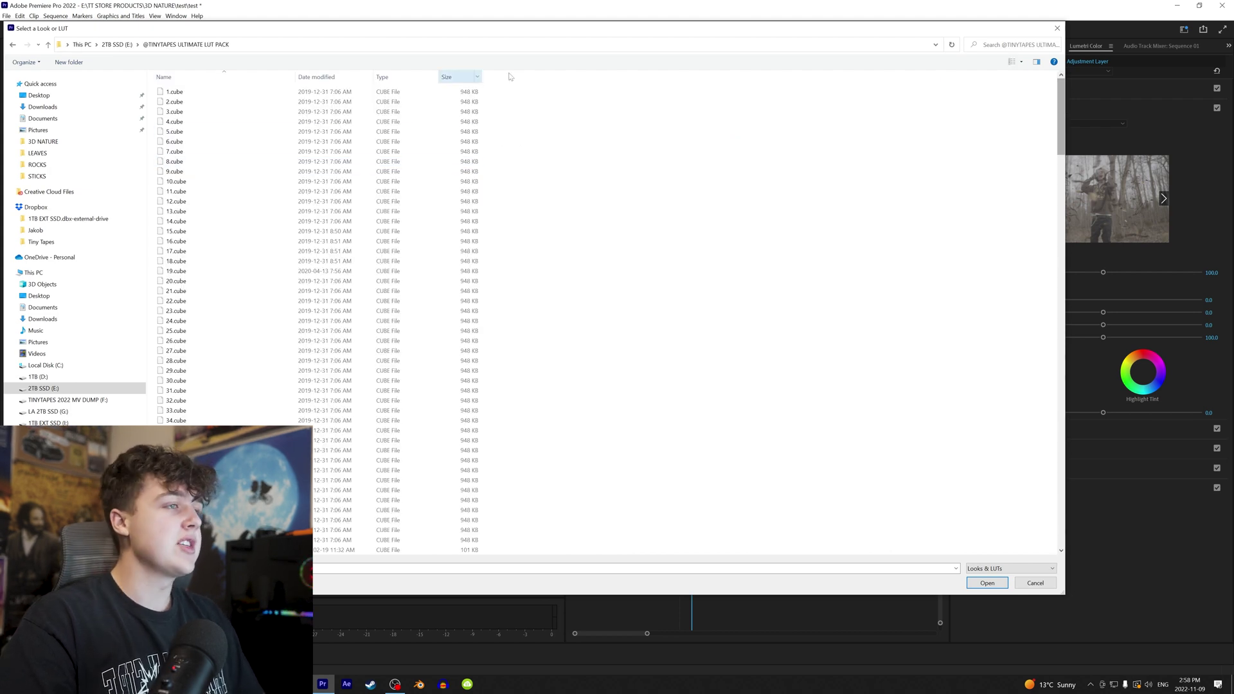
{"action": "left_click_drag", "start_coordinate": [1061, 115], "coordinate": [1061, 511]}
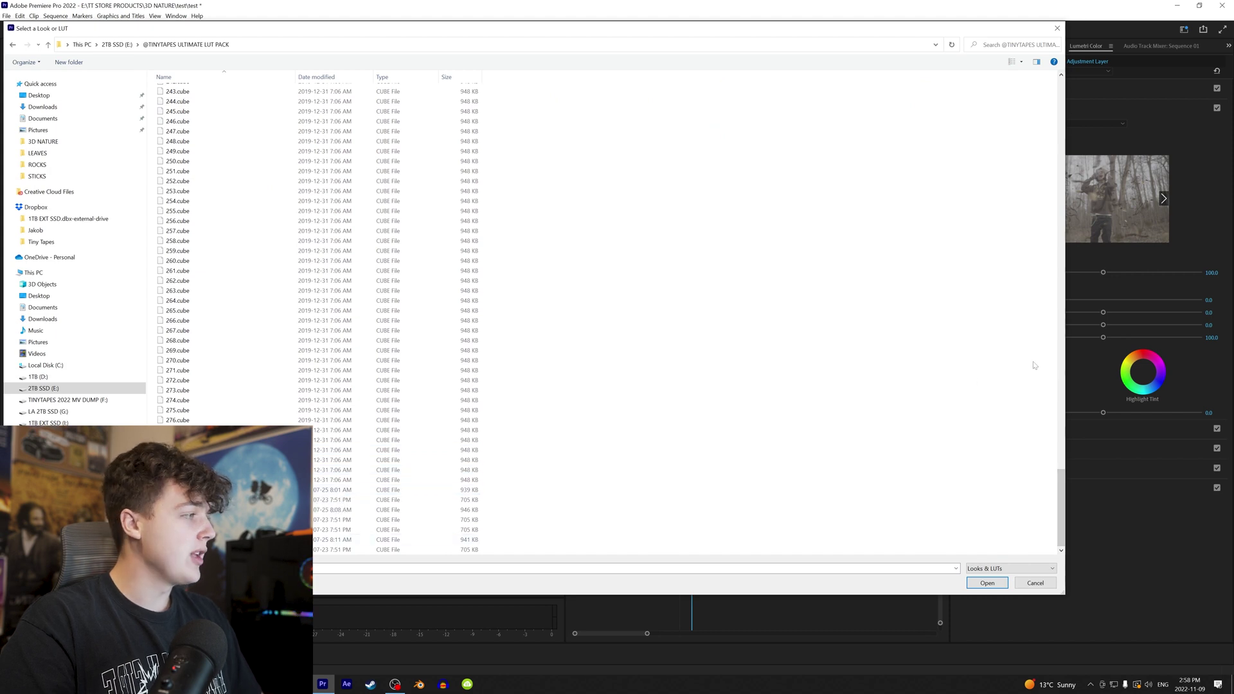
{"action": "scroll", "coordinate": [385, 360], "scroll_direction": "up", "scroll_amount": 20}
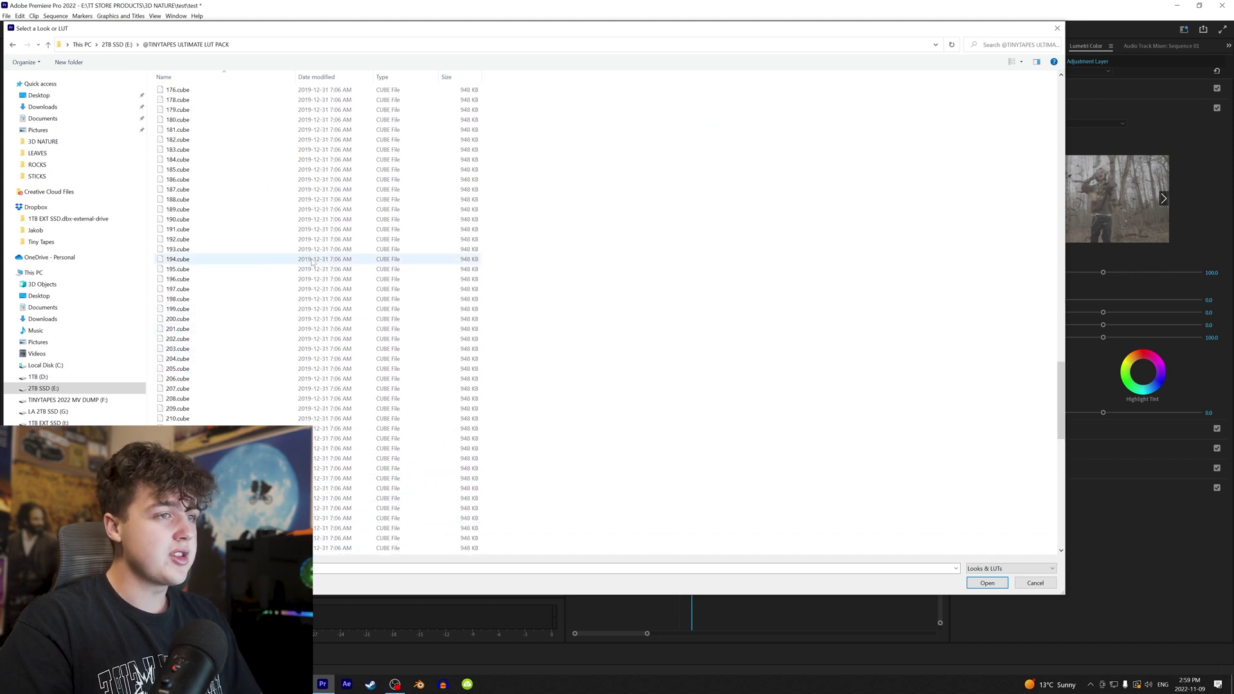
{"action": "double_click", "coordinate": [314, 231]}
- In the adjustment layer's basic correction, shift the tint towards green and set saturation to about 115, shadows to about -48 and highlights to about 44
{"action": "left_click_drag", "start_coordinate": [694, 66], "coordinate": [688, 65]}
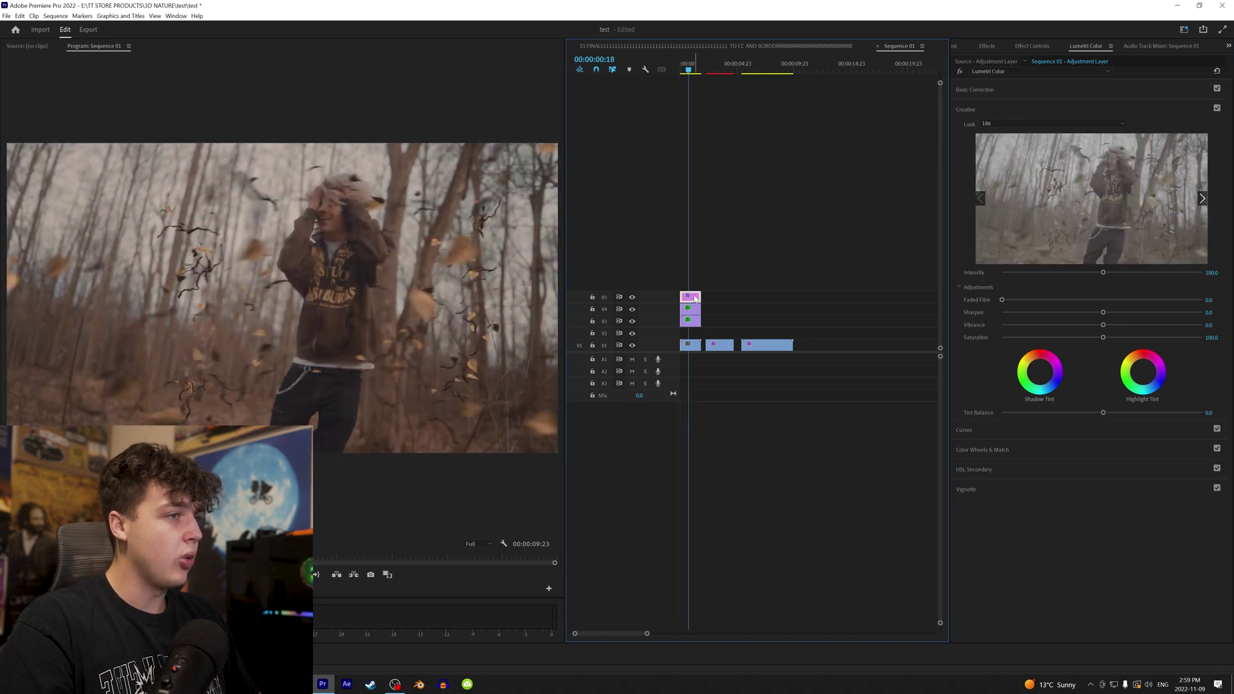
{"action": "left_click", "coordinate": [993, 93]}
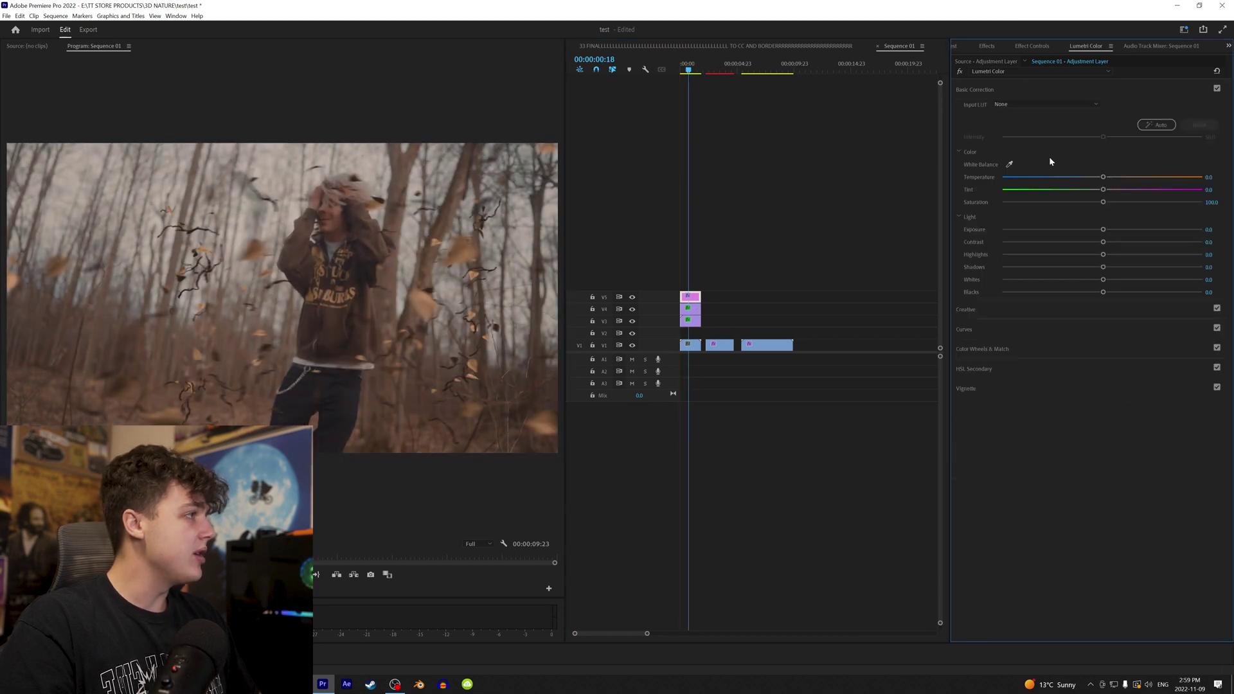
{"action": "left_click", "coordinate": [1086, 190]}
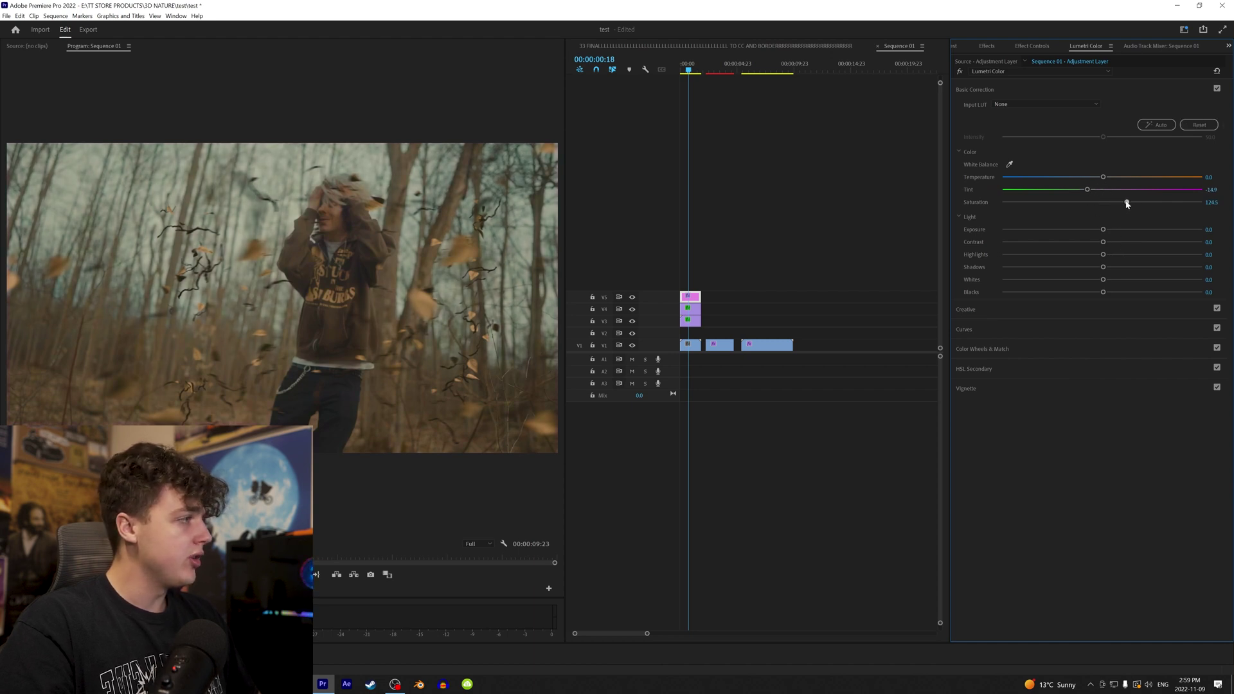
{"action": "left_click", "coordinate": [1055, 268]}
{"action": "left_click_drag", "start_coordinate": [1103, 254], "coordinate": [1147, 256]}
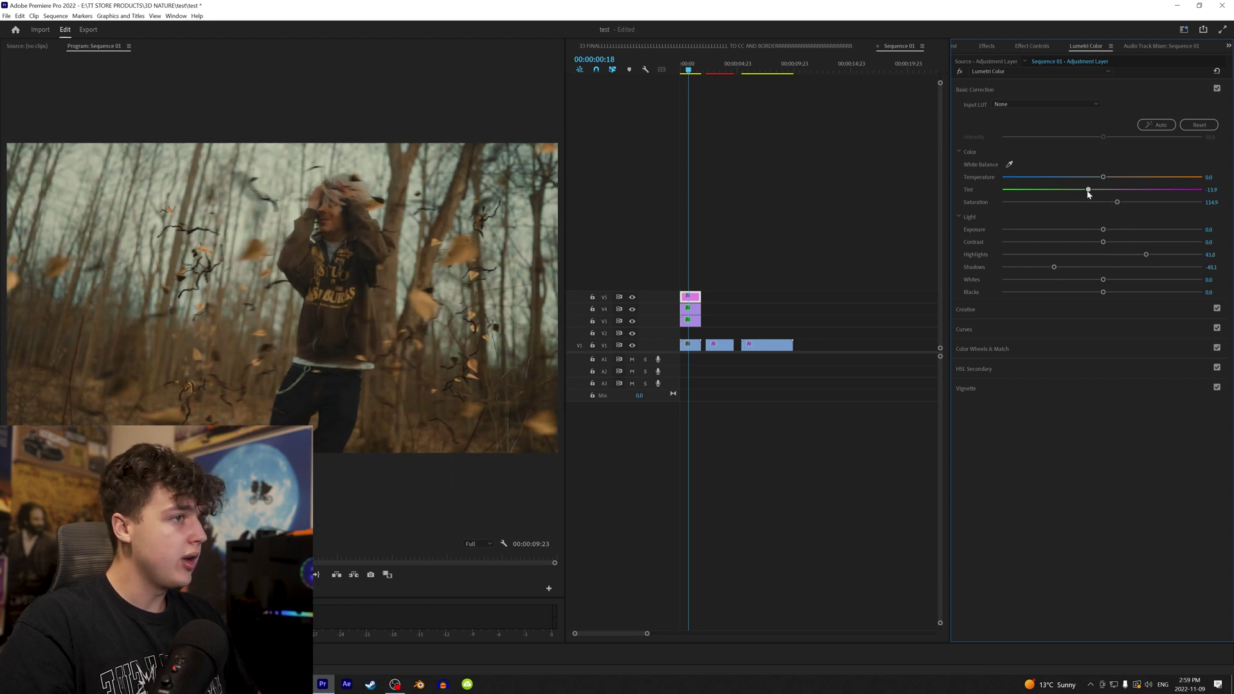
- Set temperature to about -2.4, tint -17.8, whites 17, blacks -21 and contrast 44 on the adjustment layer, and play back the graded shot
{"action": "left_click", "coordinate": [1119, 280]}
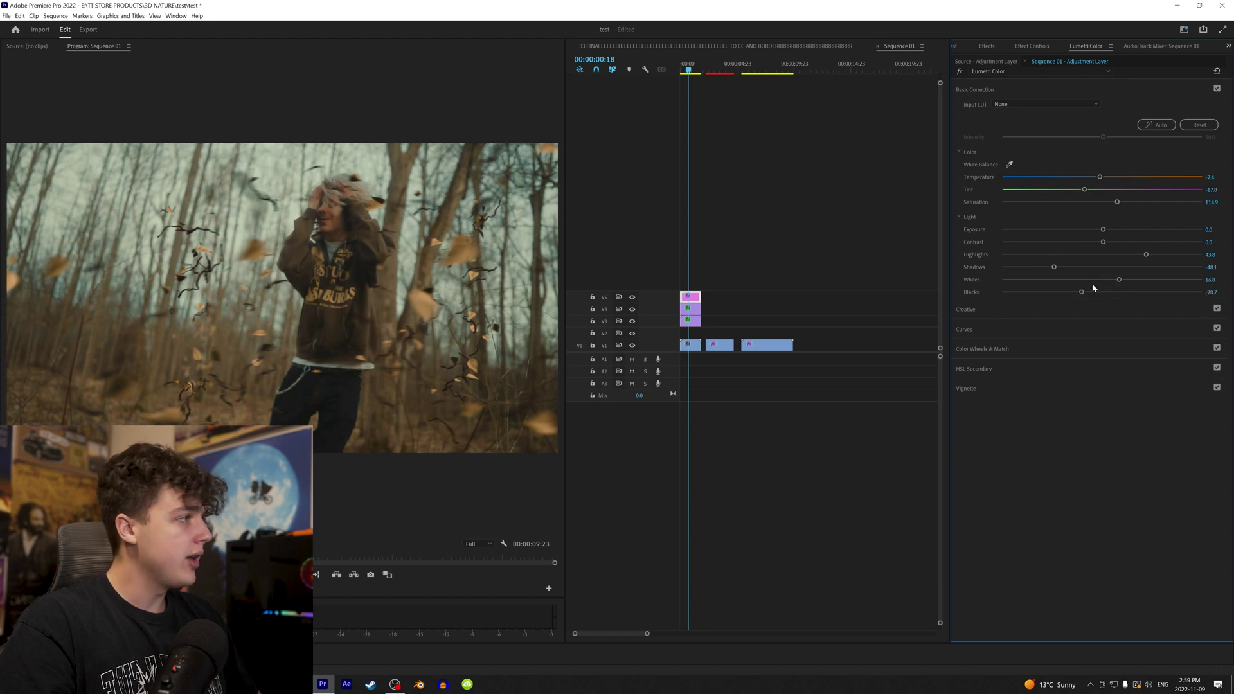
{"action": "left_click_drag", "start_coordinate": [1123, 244], "coordinate": [1135, 247]}
{"action": "left_click_drag", "start_coordinate": [692, 63], "coordinate": [635, 72]}
{"action": "key", "text": "space"}
{"action": "key", "text": "space"}
{"action": "key", "text": "space"}
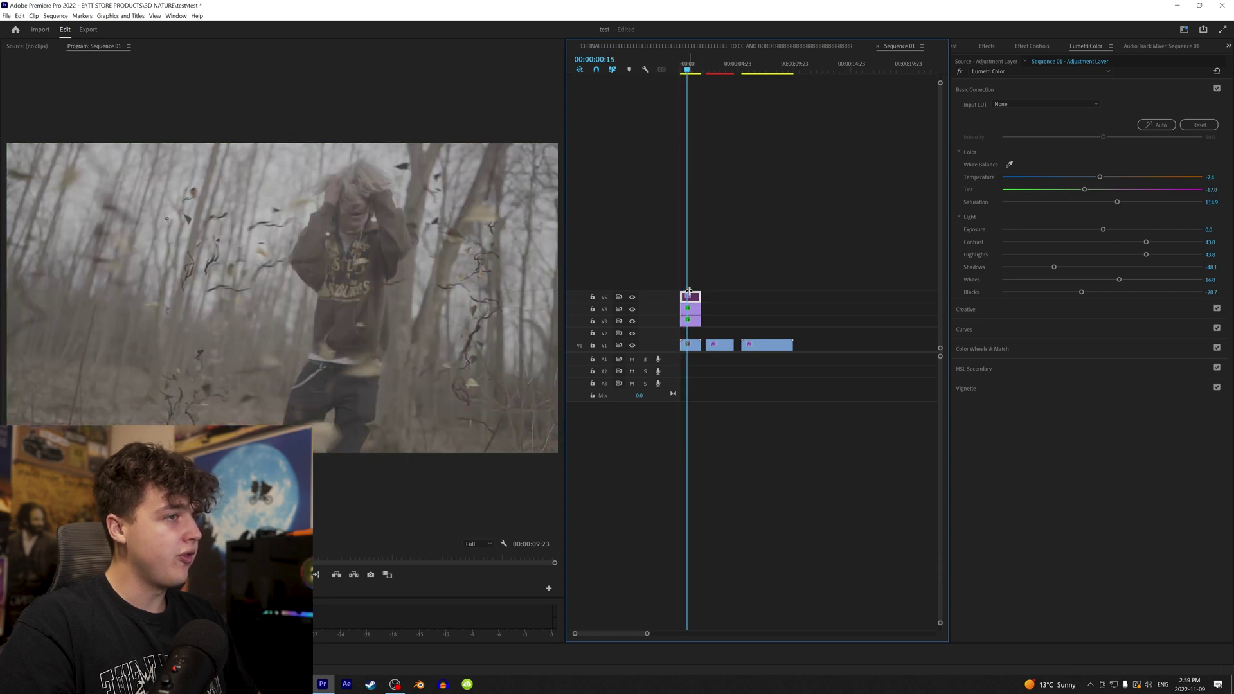
- Lower the creative look's intensity to about 69.7, undo a trial increase to about 136, and play back the shot
{"action": "left_click", "coordinate": [976, 89]}
{"action": "left_click", "coordinate": [975, 110]}
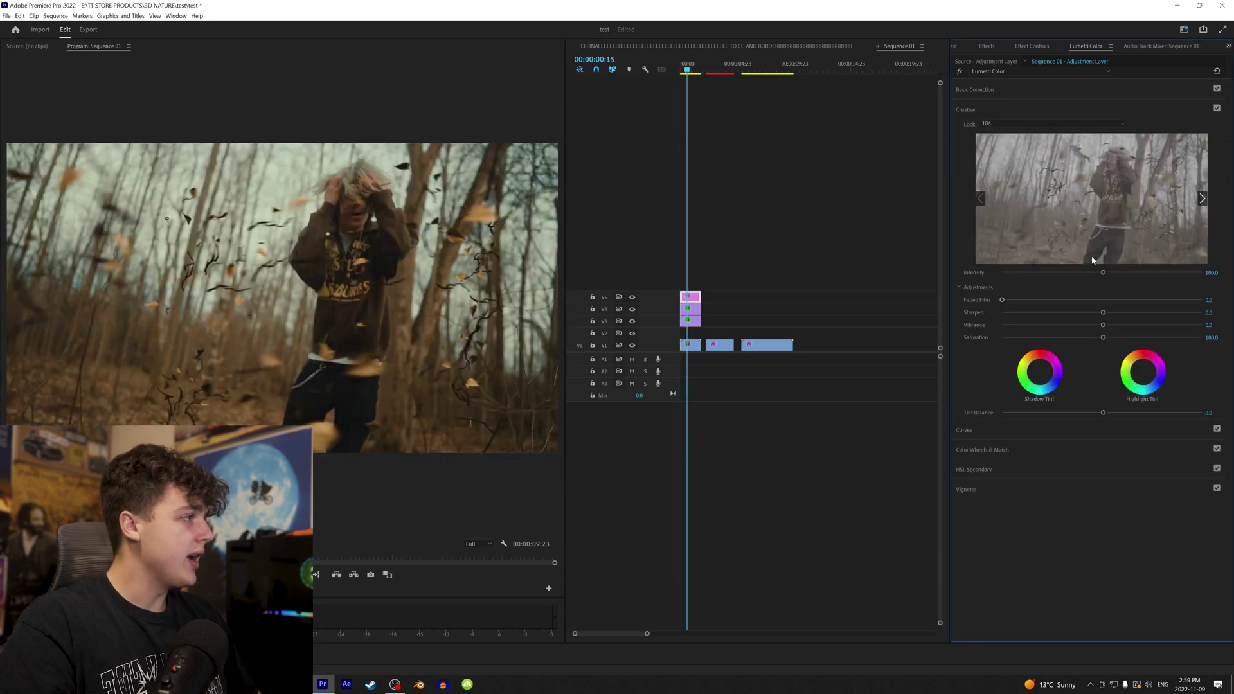
{"action": "left_click_drag", "start_coordinate": [1100, 273], "coordinate": [1083, 274]}
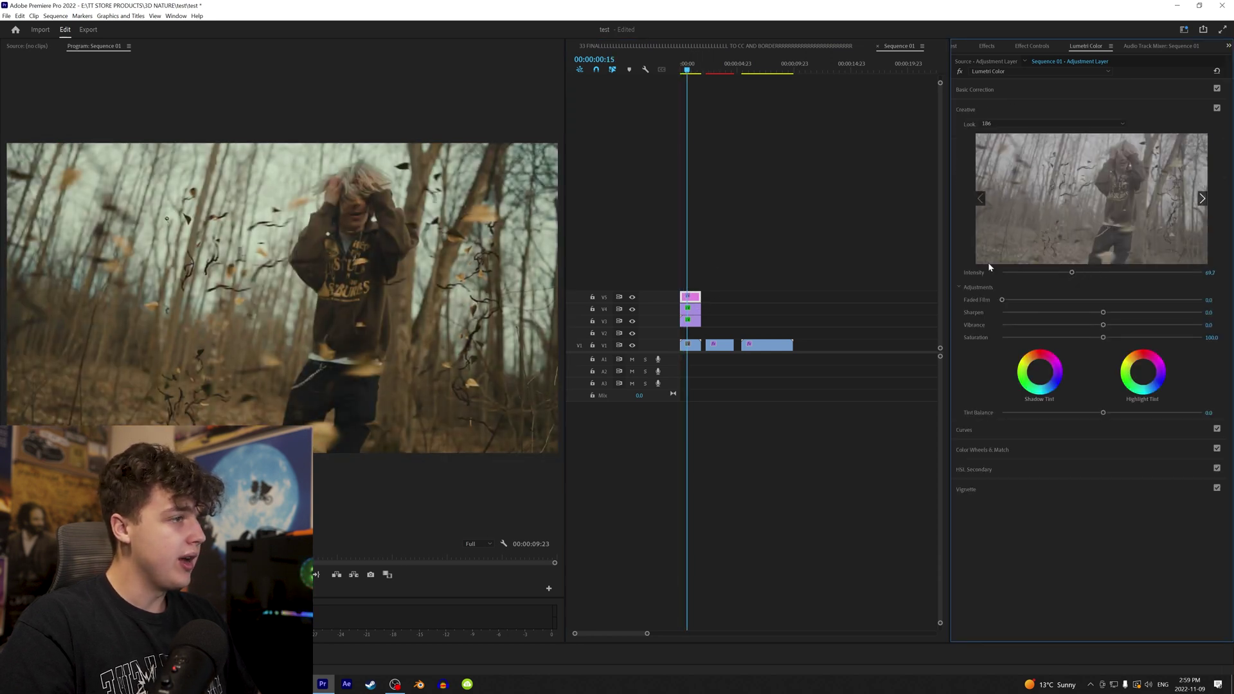
{"action": "key", "text": "space"}
{"action": "key", "text": "space"}
{"action": "left_click_drag", "start_coordinate": [1078, 278], "coordinate": [1136, 271]}
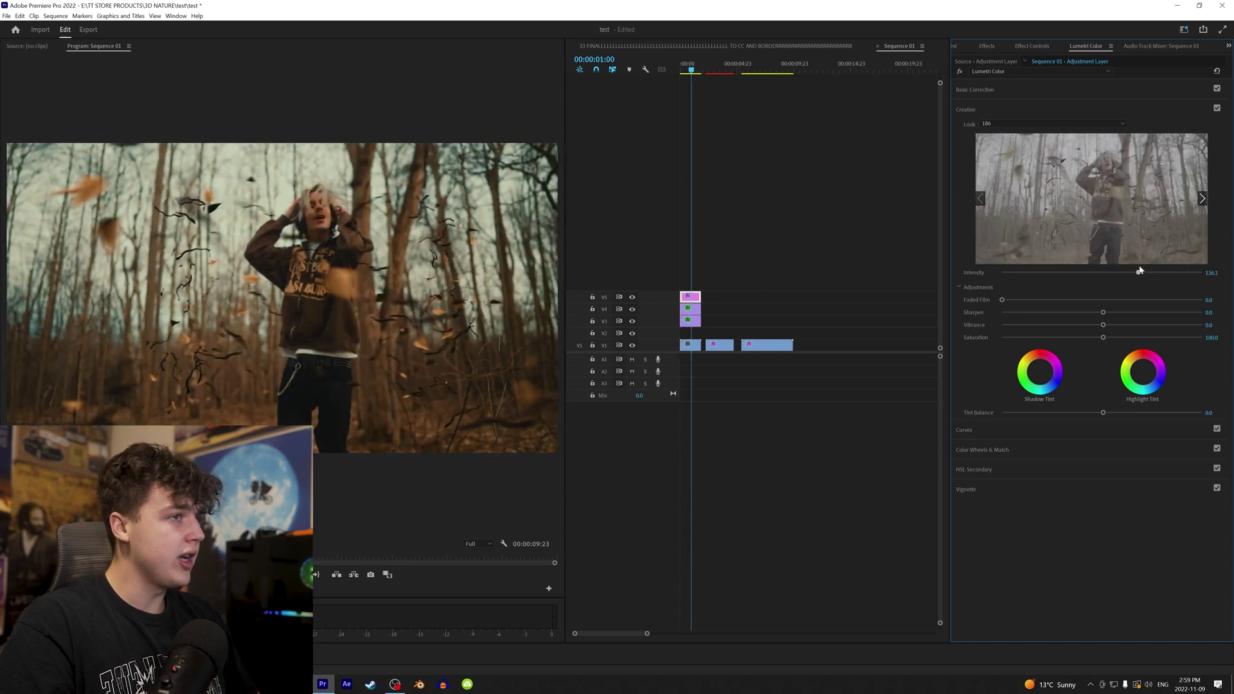
{"action": "key", "text": "ctrl+z"}
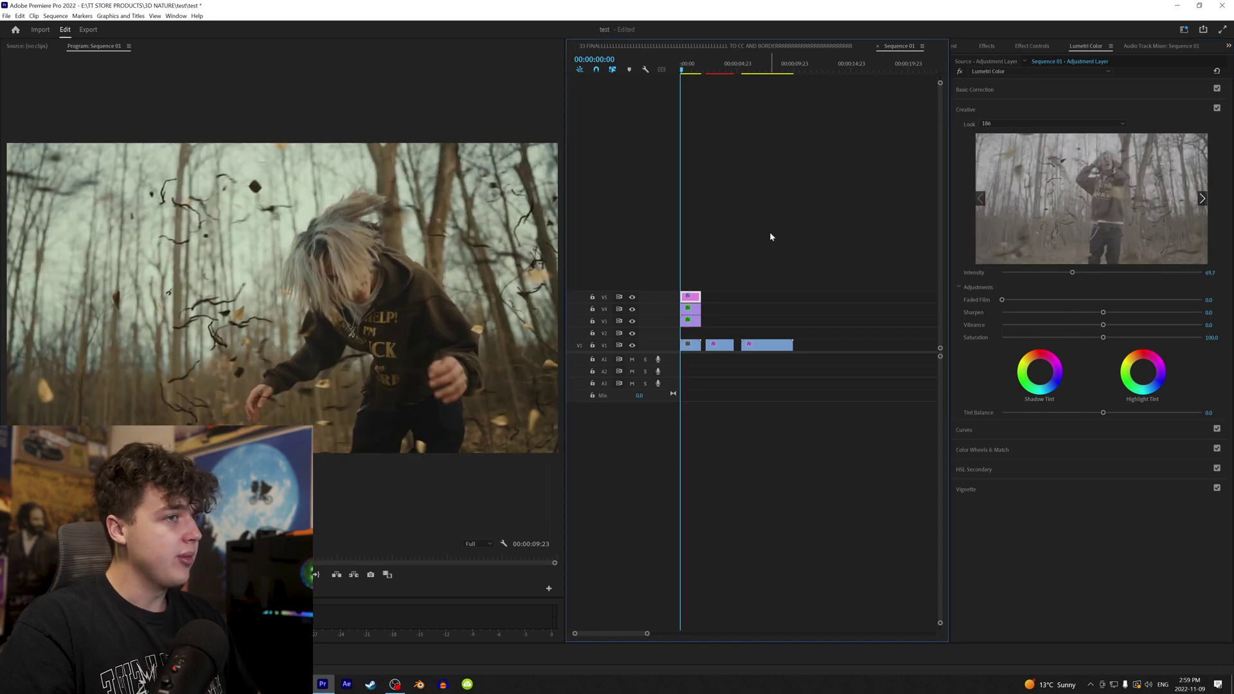
{"action": "key", "text": "space"}
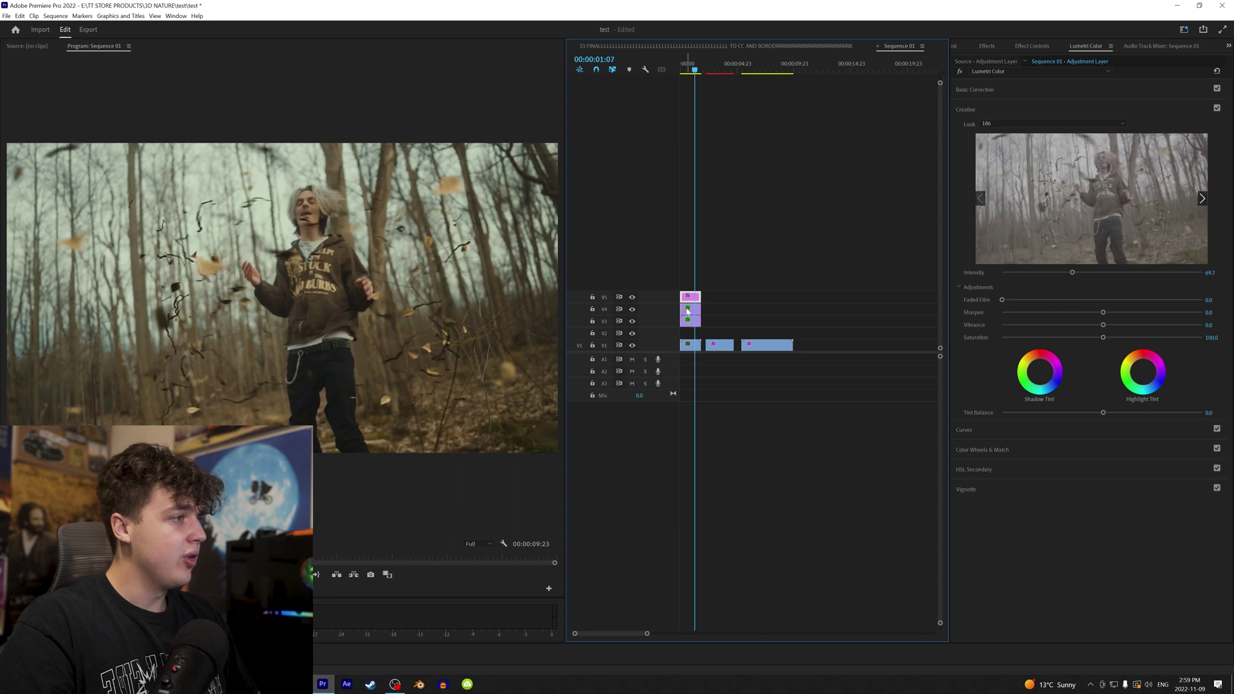
- Set the Gaussian Blur blurriness to about 9.2 on the V4 vortex clip and about 12.6 on the V3 vortex clip
{"action": "left_click", "coordinate": [687, 315]}
{"action": "left_click", "coordinate": [1032, 46]}
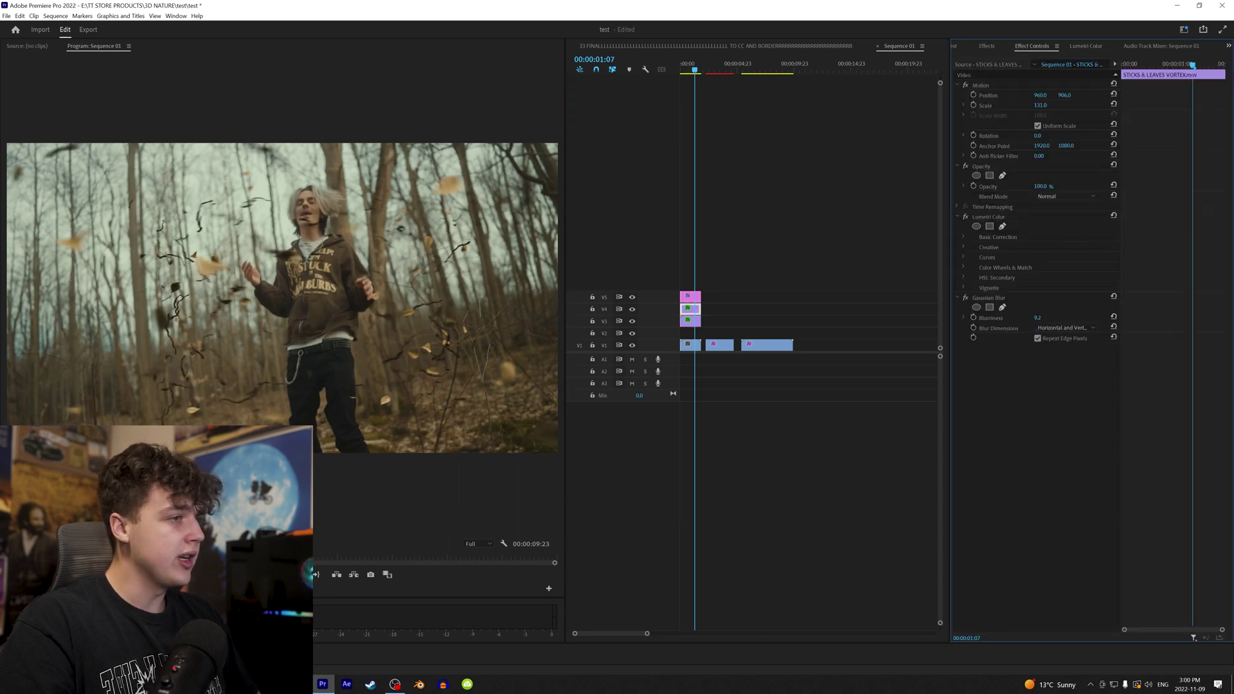
{"action": "left_click", "coordinate": [690, 321]}
{"action": "left_click_drag", "start_coordinate": [1037, 317], "coordinate": [1053, 318]}
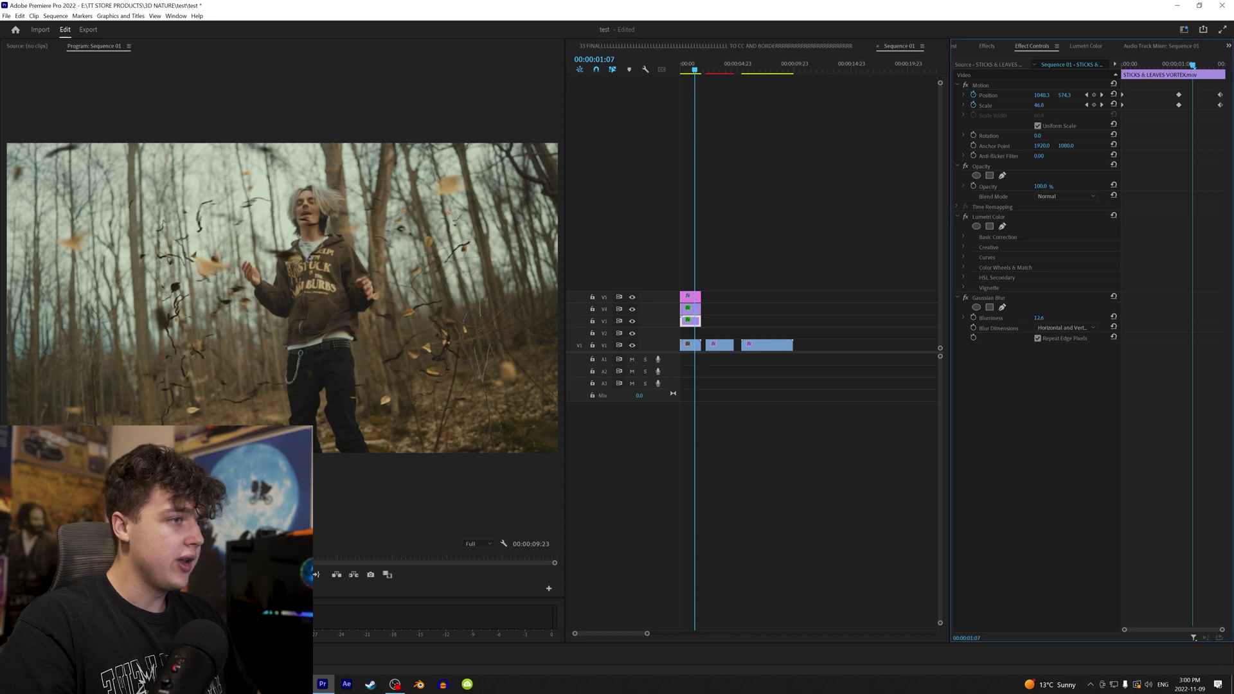
- Go to the second shot on the rocky shore, switch to File Explorer and open the FLOATING folder inside ROCKS
{"action": "left_click_drag", "start_coordinate": [694, 67], "coordinate": [717, 67]}
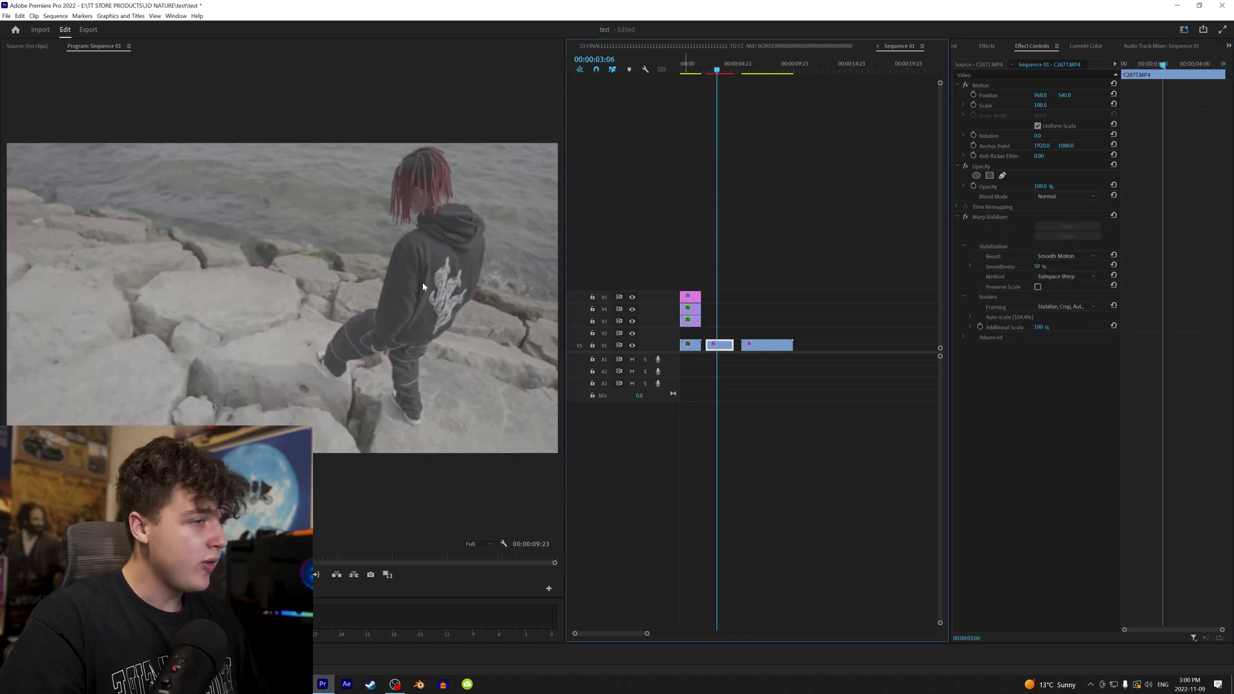
{"action": "key", "text": "alt+Tab"}
{"action": "left_click_drag", "start_coordinate": [1032, 172], "coordinate": [606, 172]}
{"action": "left_click", "coordinate": [606, 246]}
{"action": "double_click", "coordinate": [660, 297]}
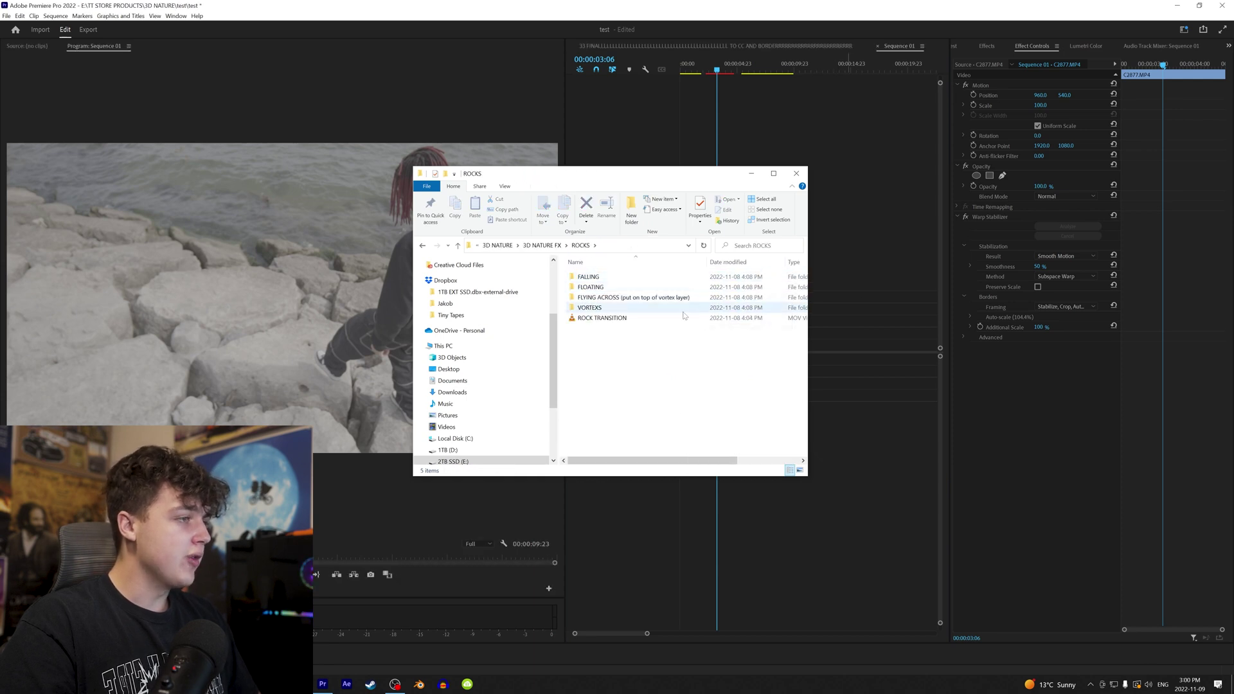
{"action": "double_click", "coordinate": [654, 286]}
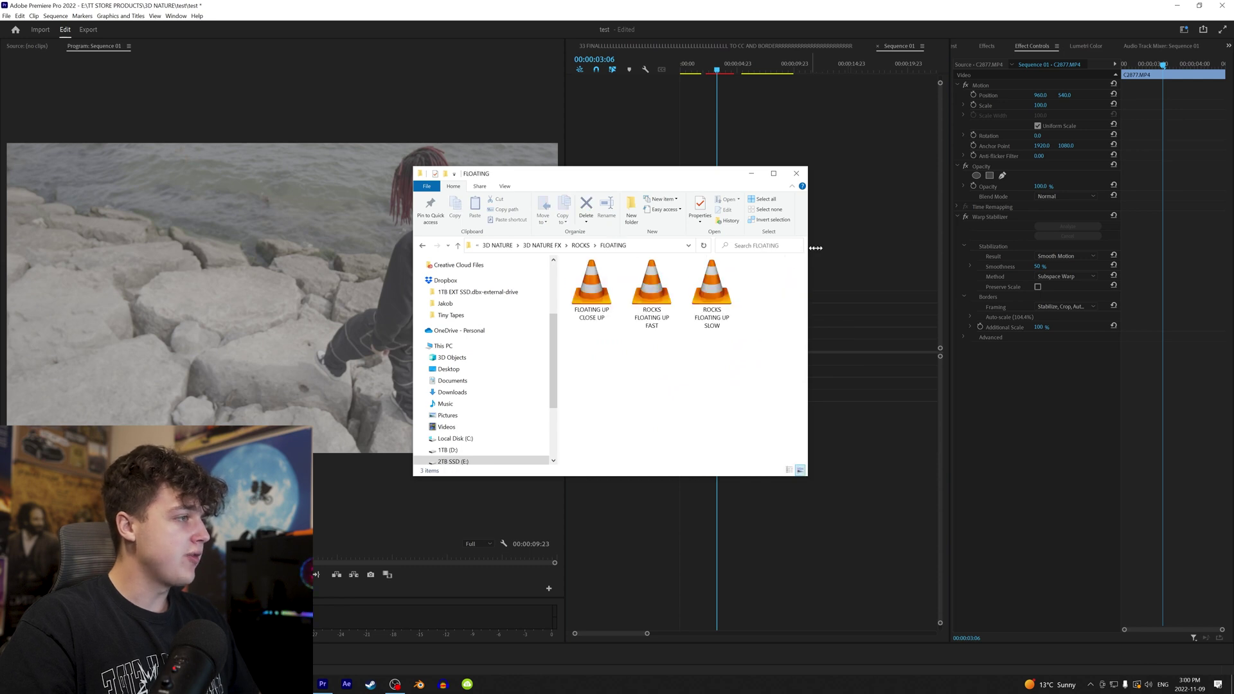
- Add the FLOATING UP CLOSE UP clip above the second shot and place it on track V3
{"action": "left_click_drag", "start_coordinate": [807, 249], "coordinate": [884, 242]}
{"action": "left_click_drag", "start_coordinate": [746, 176], "coordinate": [482, 283]}
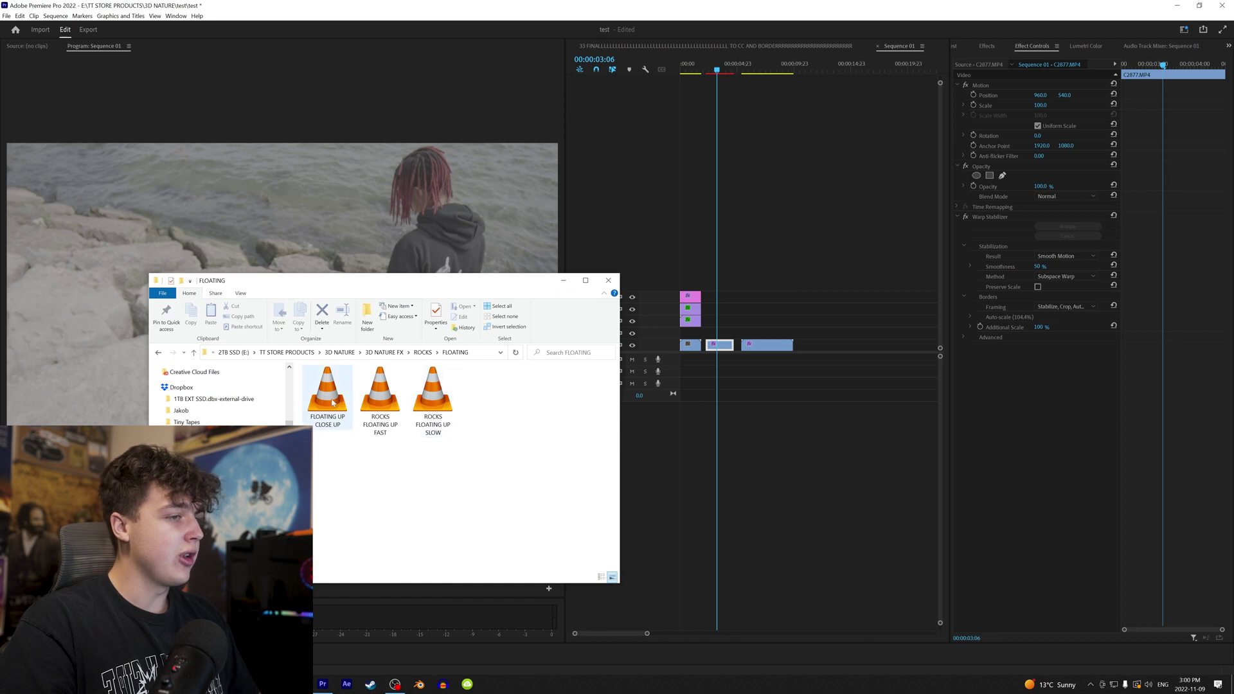
{"action": "left_click_drag", "start_coordinate": [337, 397], "coordinate": [712, 285]}
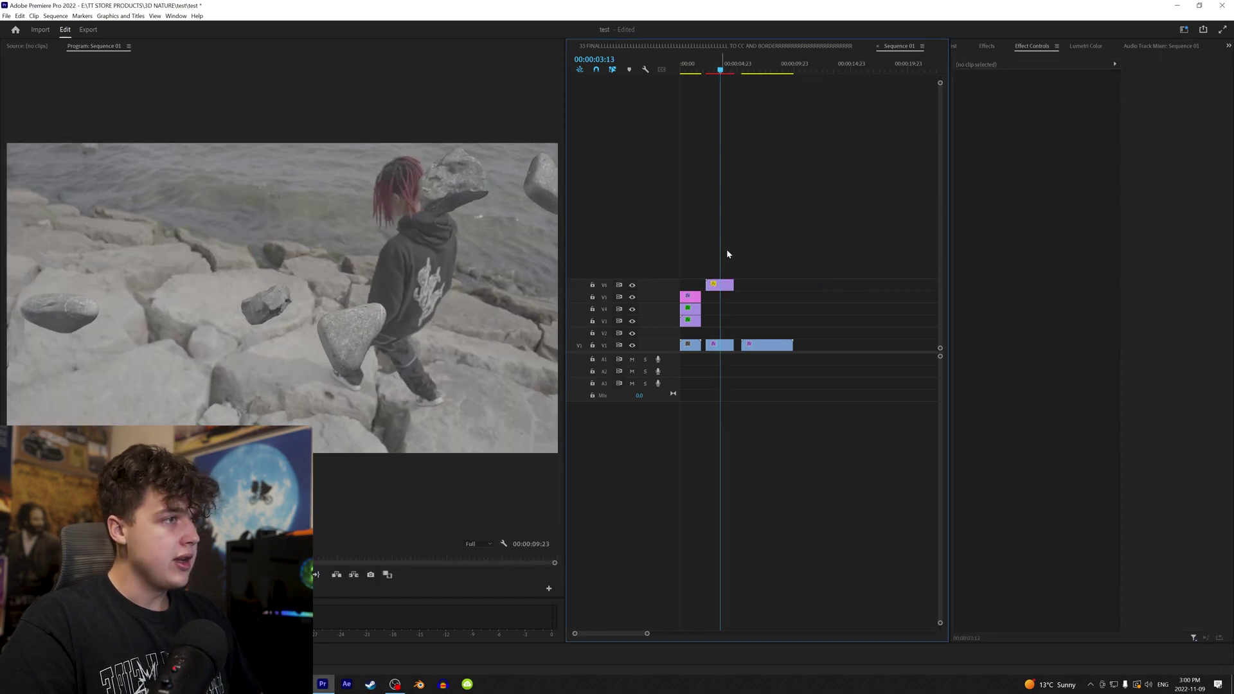
{"action": "left_click_drag", "start_coordinate": [722, 69], "coordinate": [711, 69]}
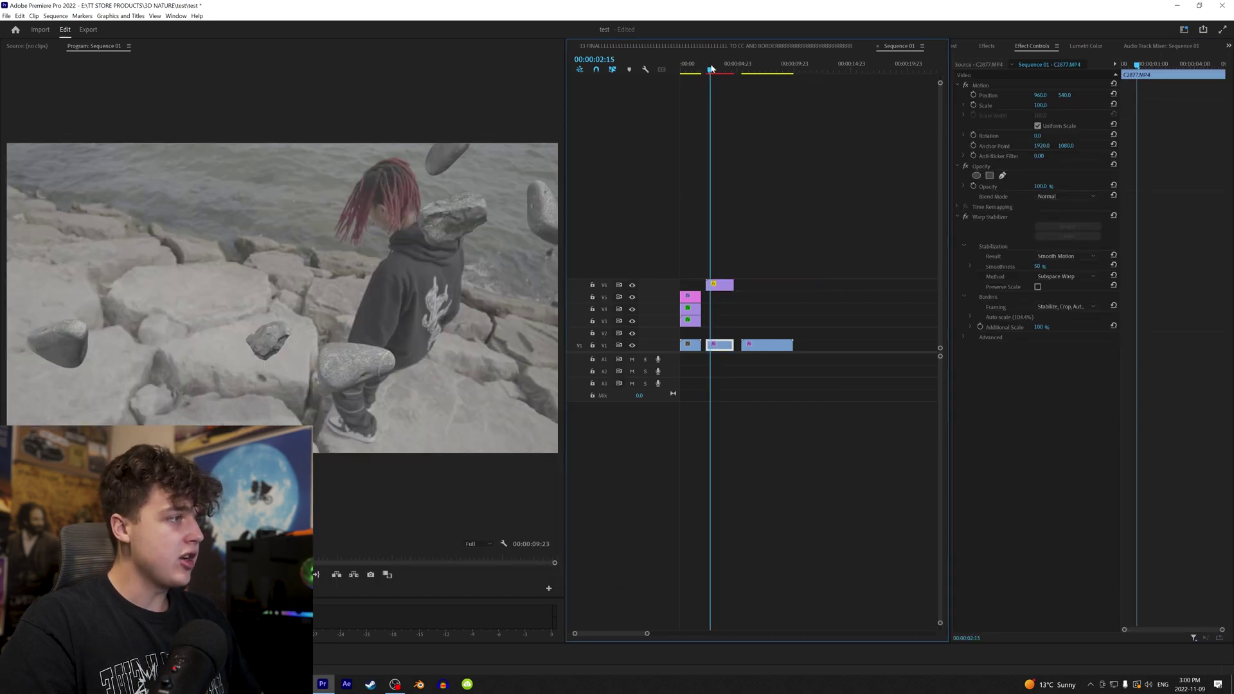
{"action": "left_click_drag", "start_coordinate": [712, 289], "coordinate": [713, 321]}
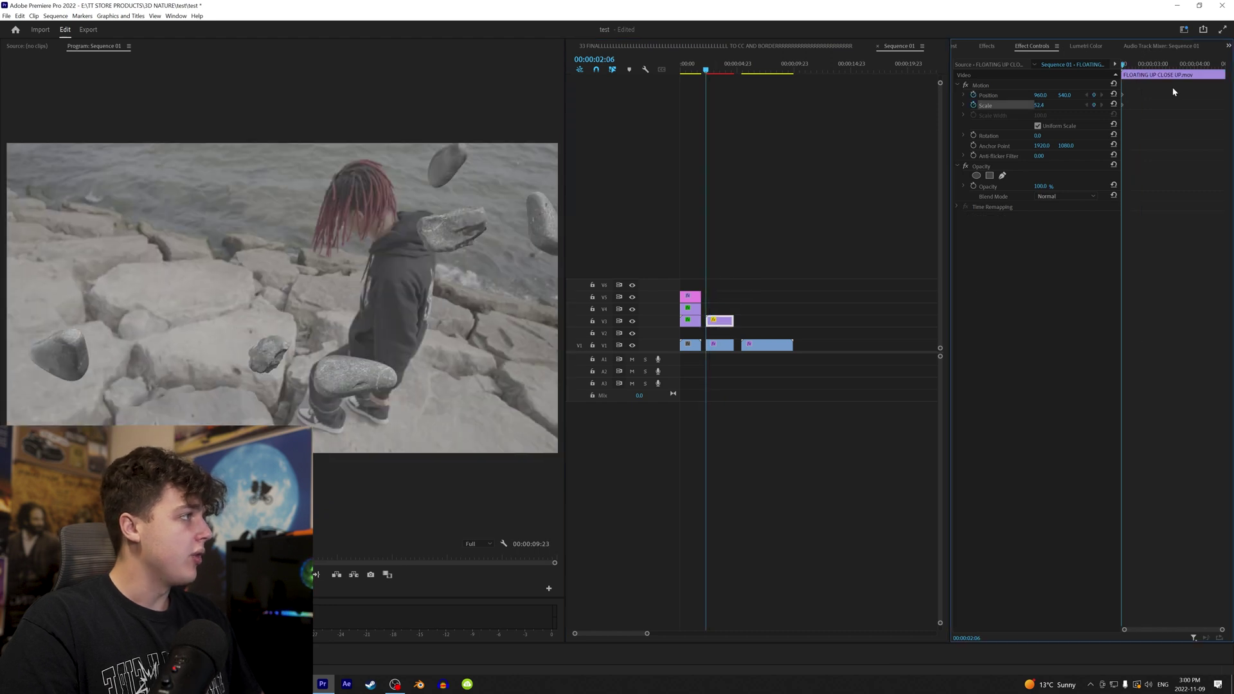
- Keyframe the FLOATING UP CLOSE UP clip's horizontal position between its start and end to follow the camera, and scrub through the shot to check it
{"action": "left_click_drag", "start_coordinate": [1146, 65], "coordinate": [1055, 103]}
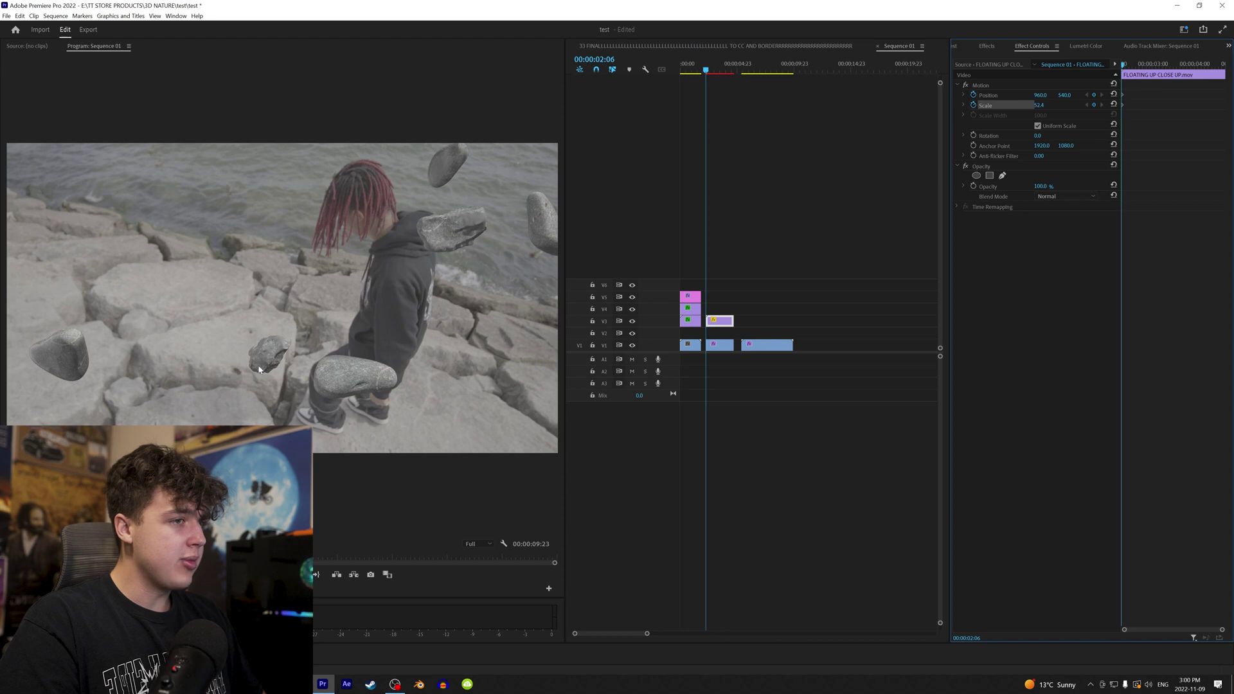
{"action": "key", "text": "space"}
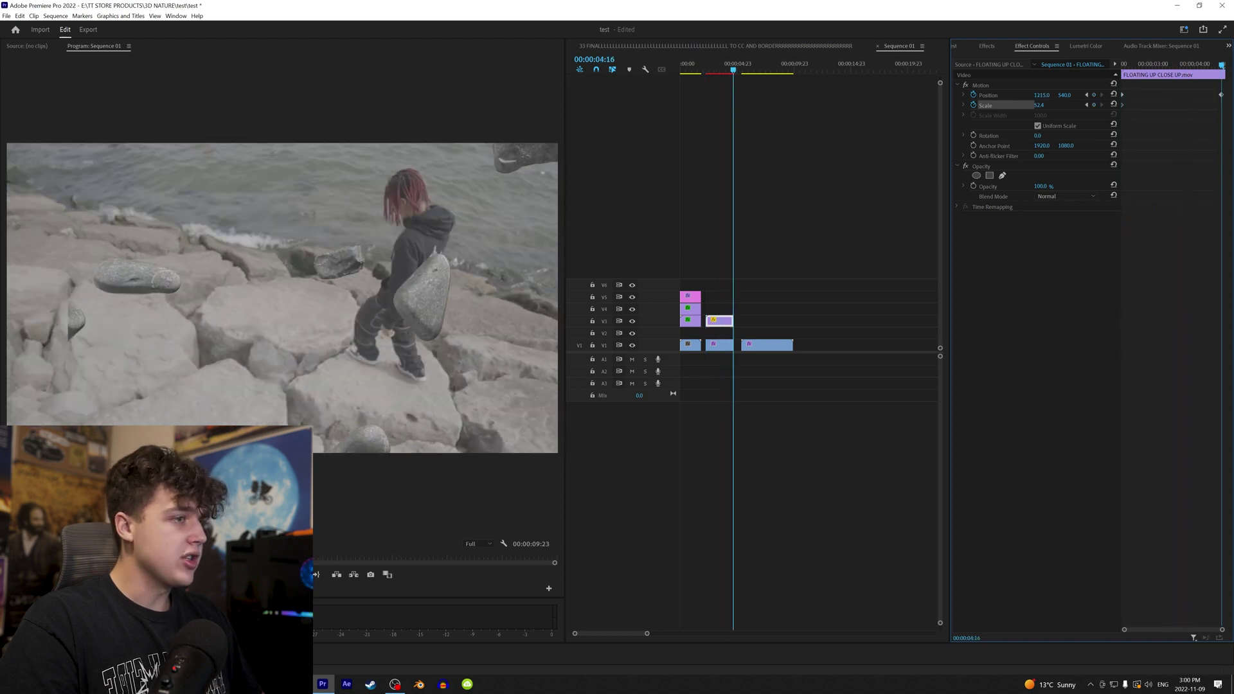
{"action": "left_click_drag", "start_coordinate": [1125, 66], "coordinate": [1191, 69]}
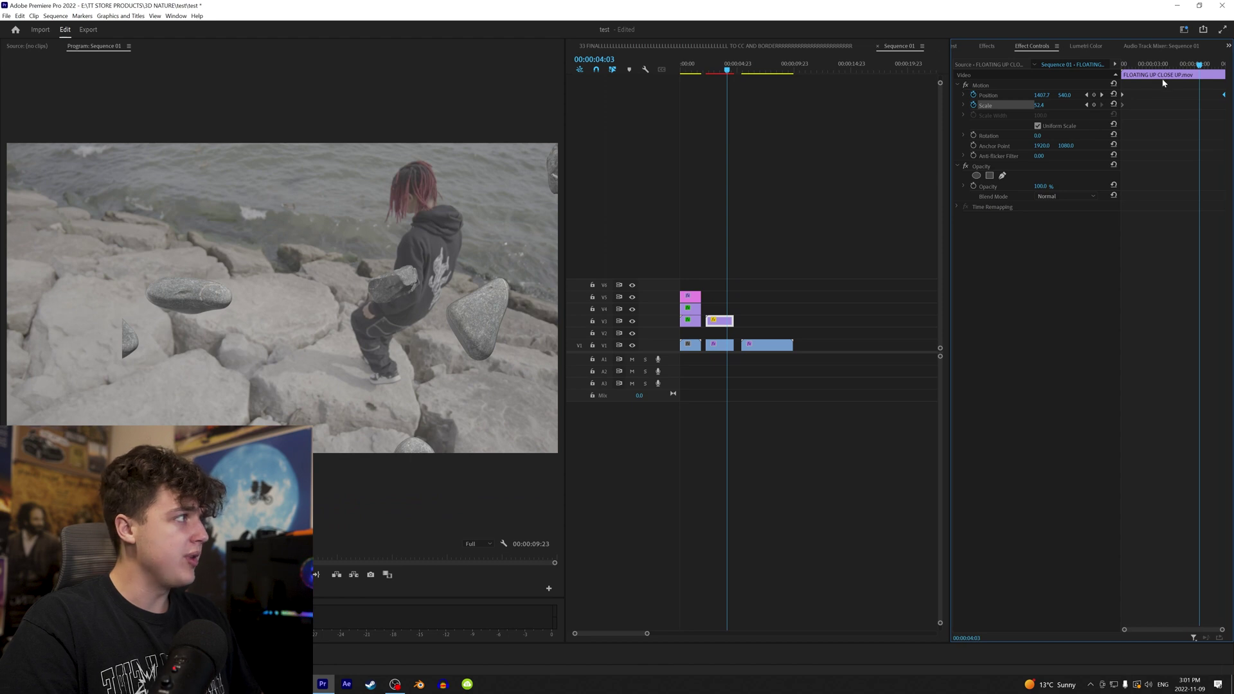
{"action": "left_click", "coordinate": [1124, 64]}
{"action": "left_click_drag", "start_coordinate": [1156, 66], "coordinate": [1207, 66]}
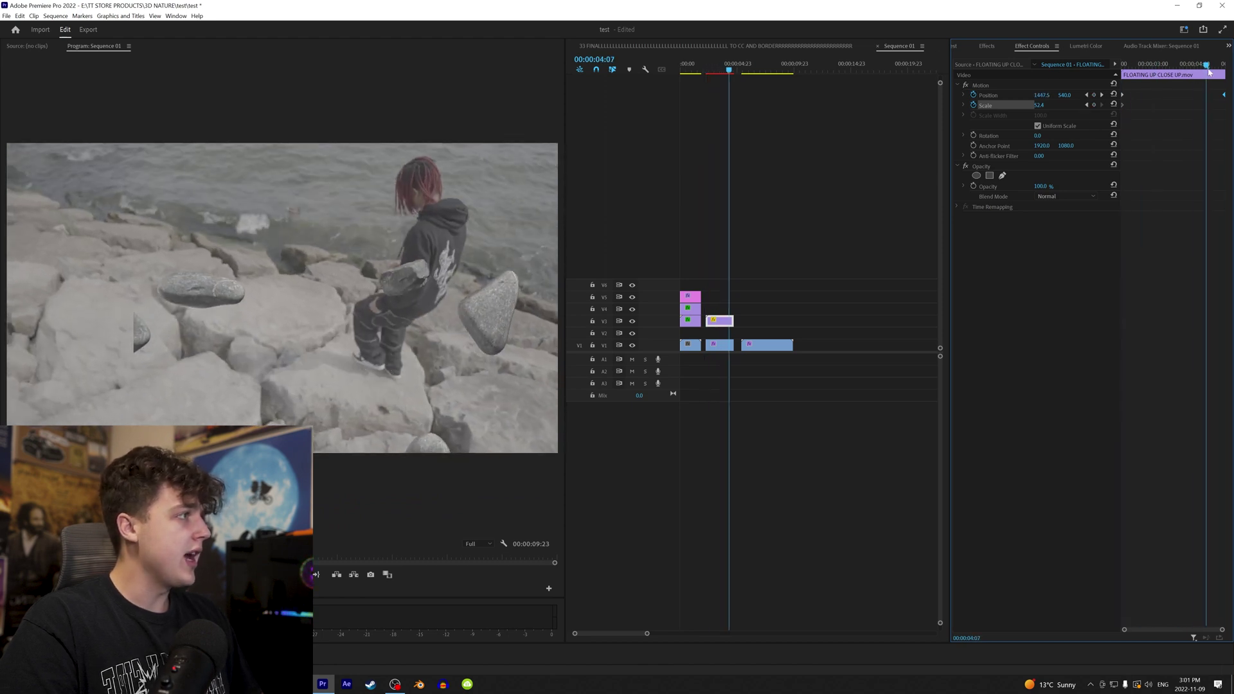
- Draw an inverted opacity mask on the FLOATING UP CLOSE UP clip around the cut-off rock beside the large boulder
{"action": "left_click", "coordinate": [1003, 177]}
{"action": "left_click", "coordinate": [132, 297]}
{"action": "left_click", "coordinate": [94, 301]}
{"action": "left_click", "coordinate": [113, 378]}
{"action": "left_click", "coordinate": [152, 373]}
{"action": "left_click", "coordinate": [156, 328]}
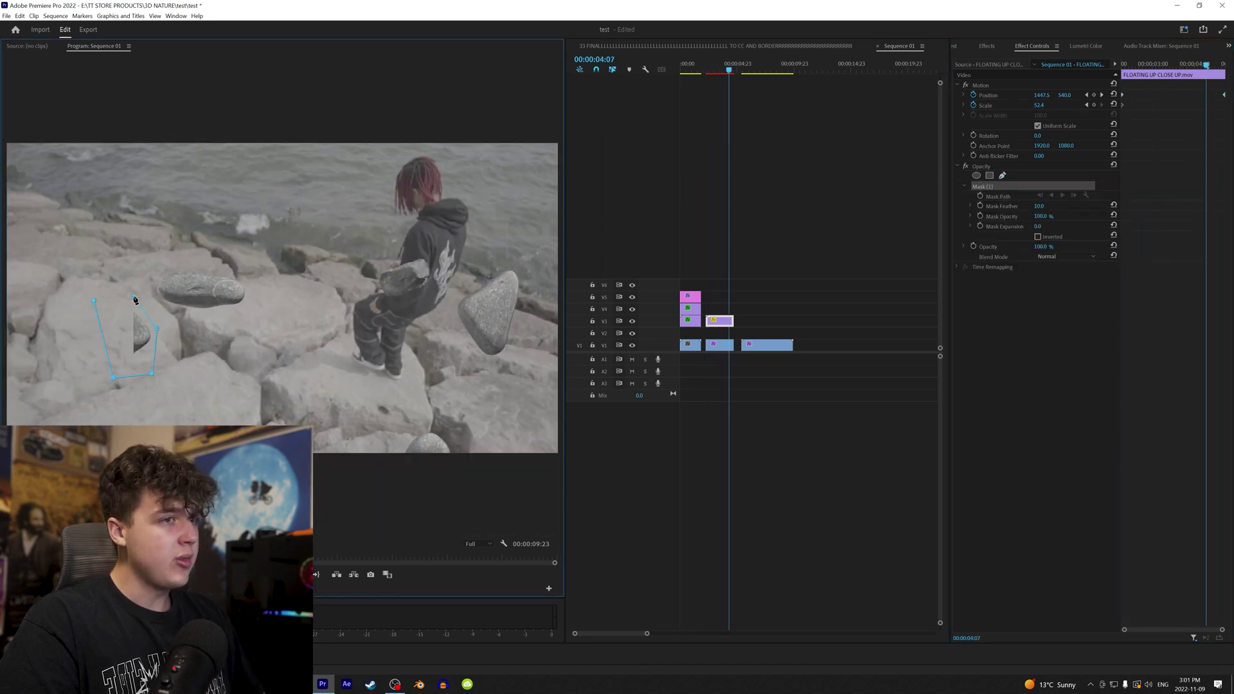
{"action": "left_click", "coordinate": [132, 297]}
{"action": "left_click", "coordinate": [1038, 237]}
- Keyframe the mask path from the clip's start to its end to keep the cut-off rock hidden, and play the shot back
{"action": "left_click_drag", "start_coordinate": [701, 69], "coordinate": [712, 70]}
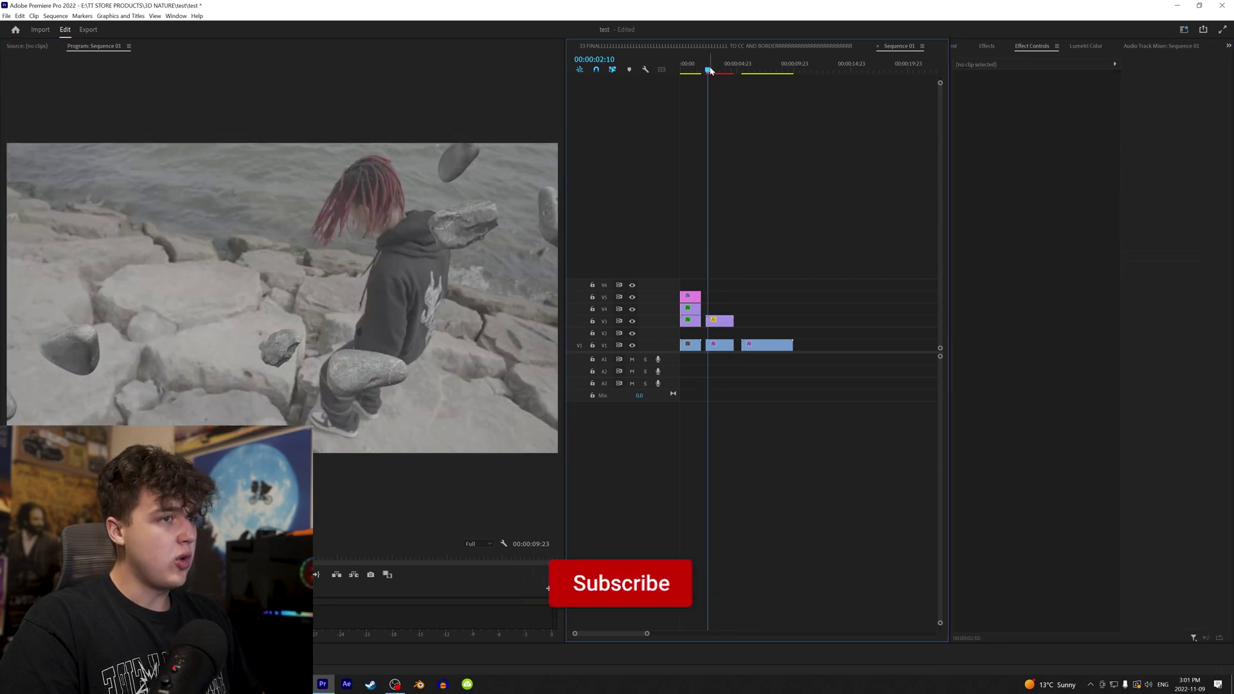
{"action": "left_click", "coordinate": [719, 320]}
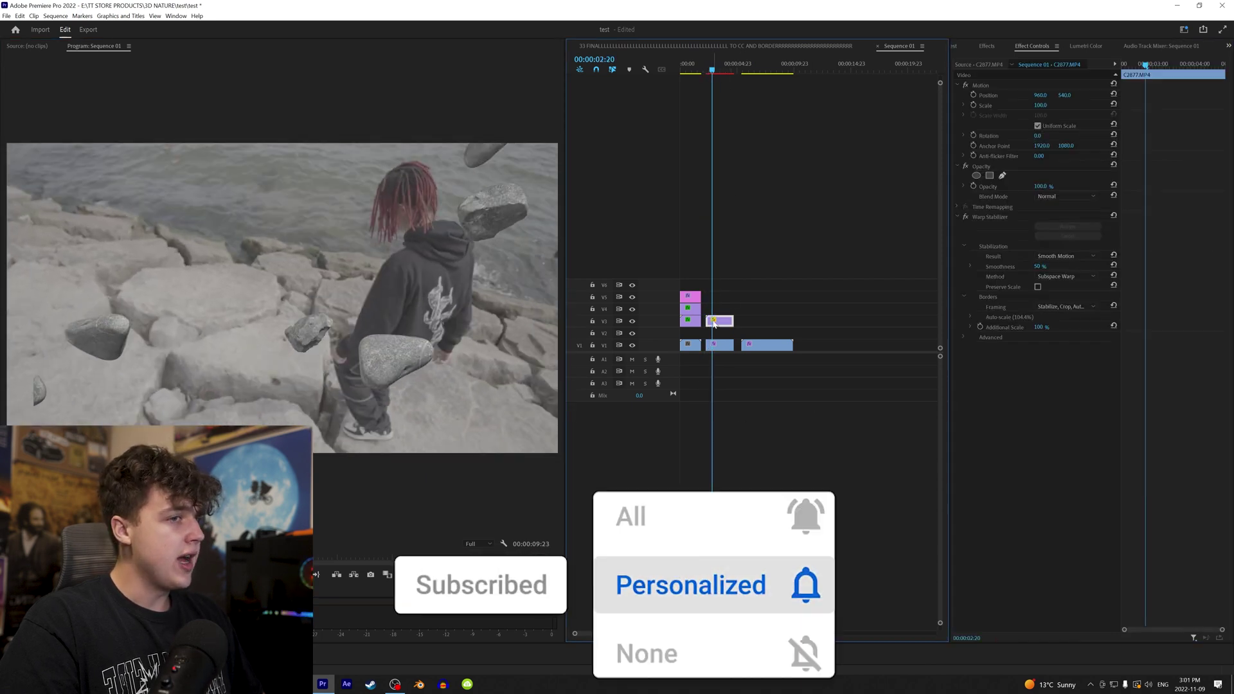
{"action": "left_click", "coordinate": [984, 187]}
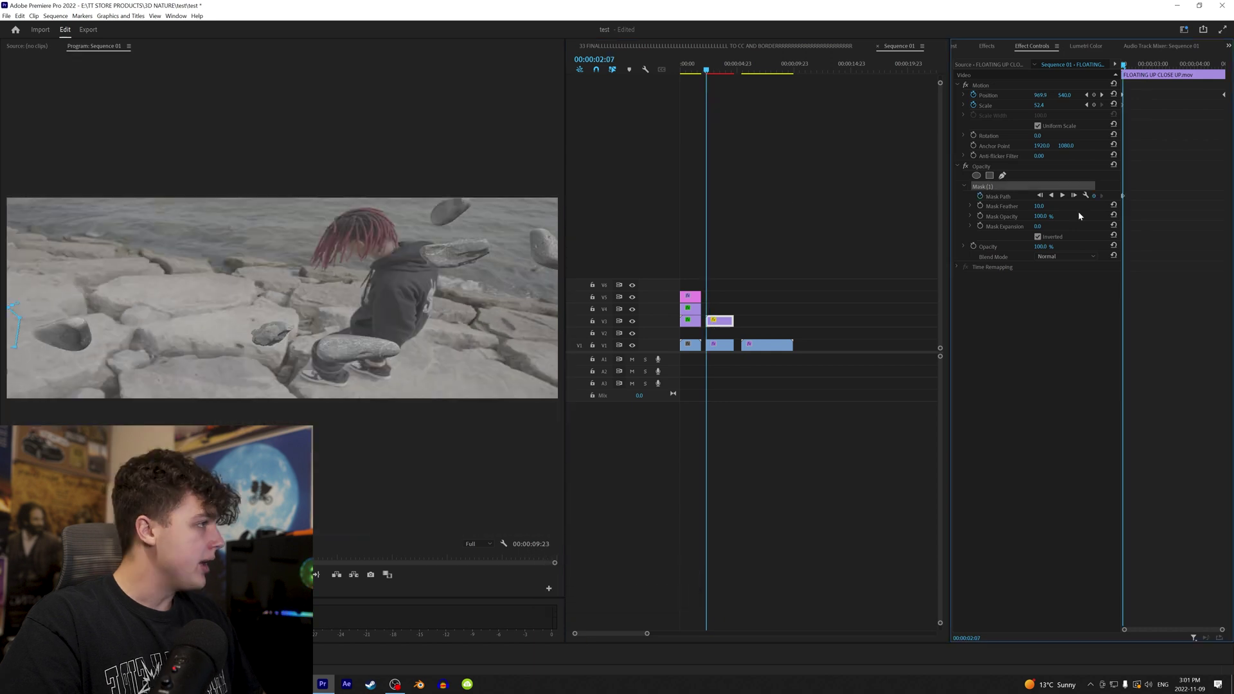
{"action": "key", "text": "Left"}
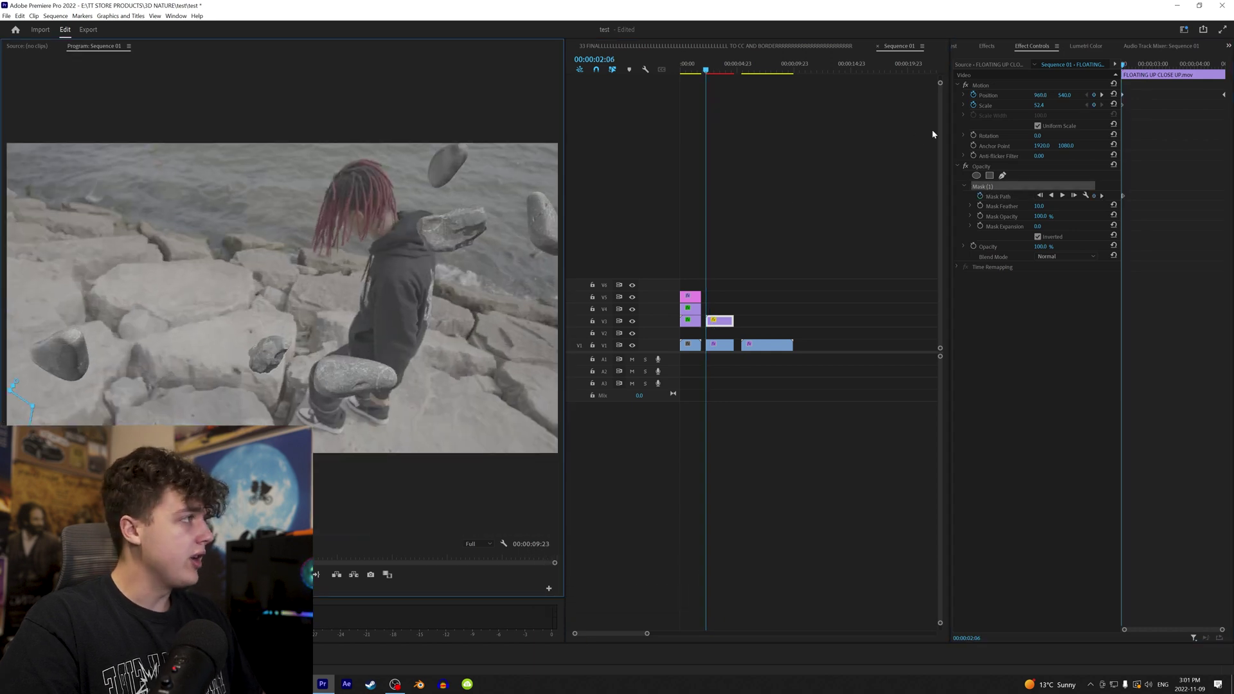
{"action": "key", "text": "space"}
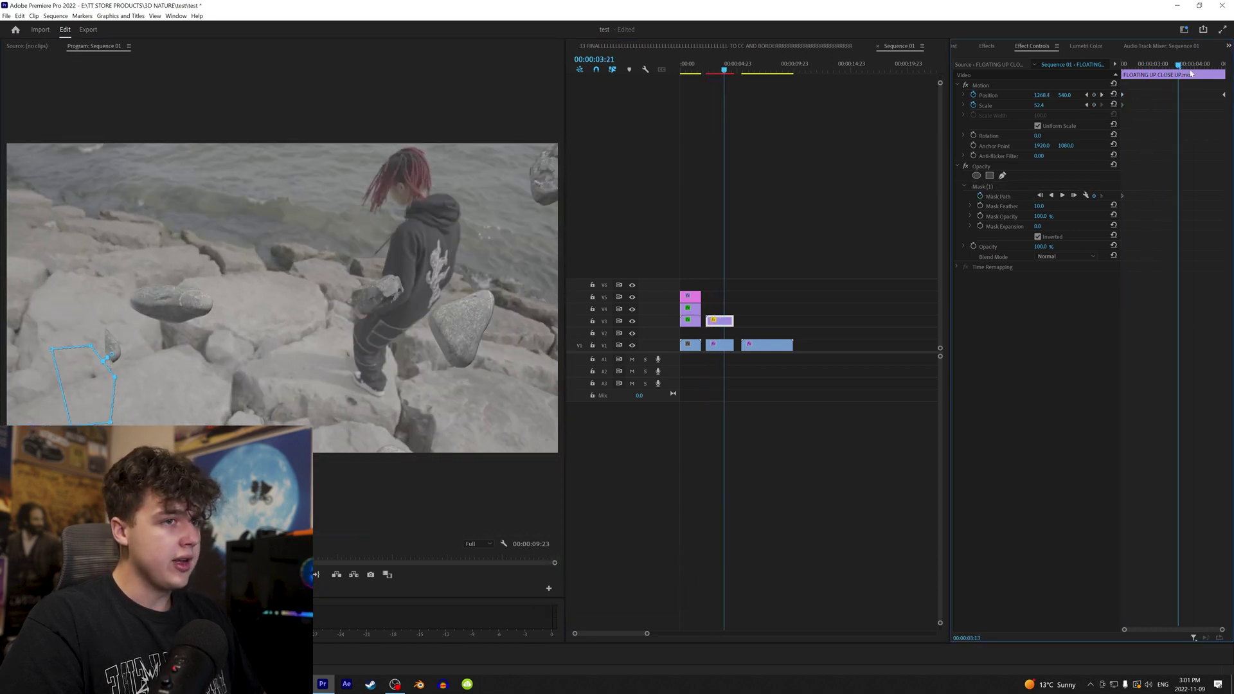
{"action": "left_click_drag", "start_coordinate": [1215, 75], "coordinate": [1219, 75]}
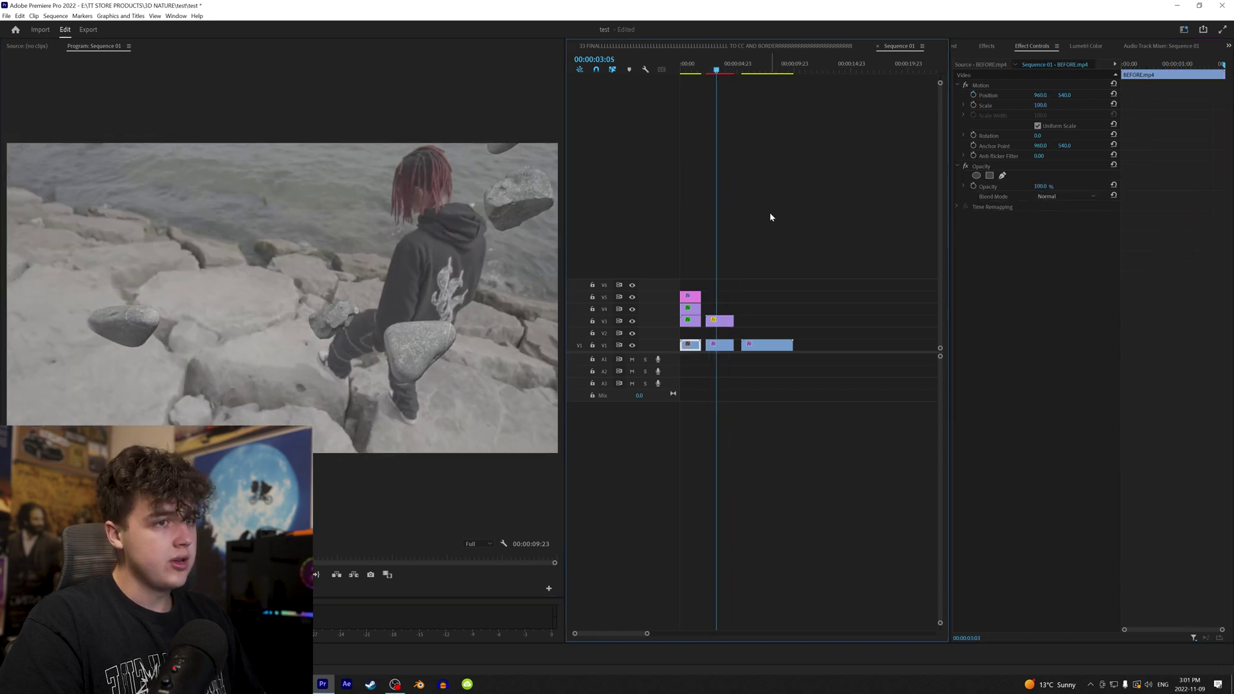
{"action": "left_click", "coordinate": [710, 68]}
{"action": "scroll", "coordinate": [708, 68], "scroll_direction": "down", "scroll_amount": 1}
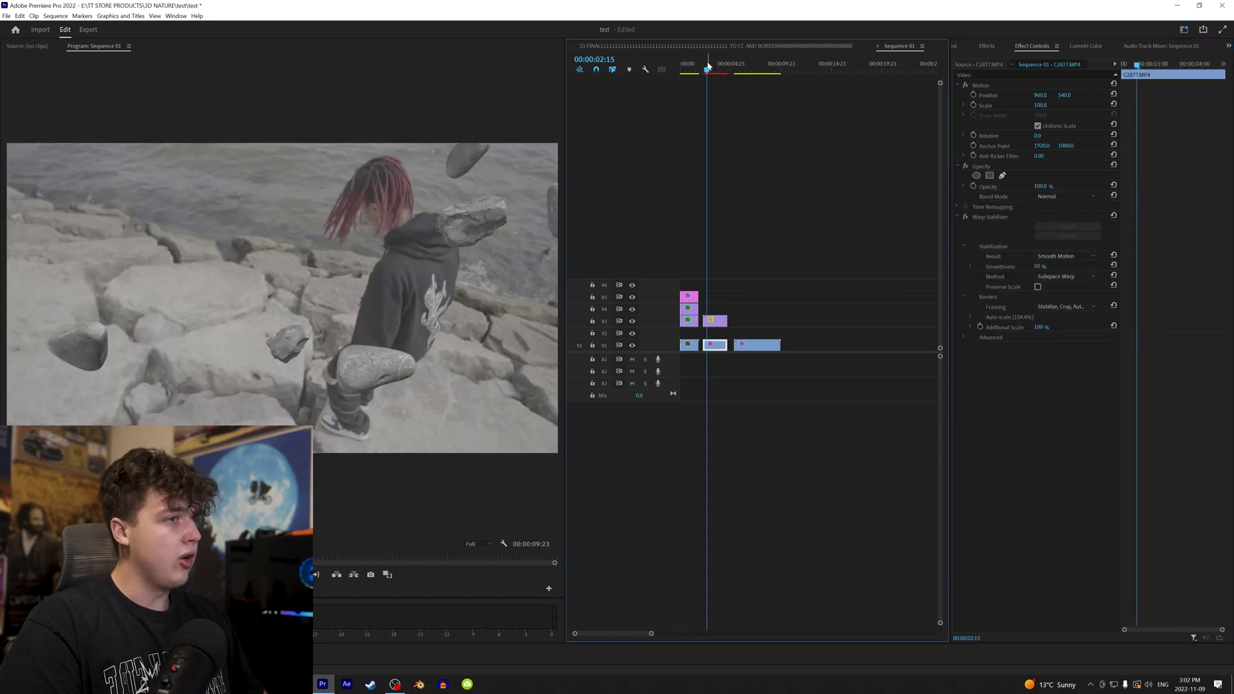
{"action": "key", "text": "space"}
{"action": "left_click", "coordinate": [707, 68]}
{"action": "left_click_drag", "start_coordinate": [707, 68], "coordinate": [711, 68]}
- Correct the FLOATING UP CLOSE UP clip in Lumetri: temperature 9.1, saturation 76.9, contrast -100, highlights about 49.5, shadows about 29, whites 26.9, blacks 100
{"action": "left_click", "coordinate": [716, 323]}
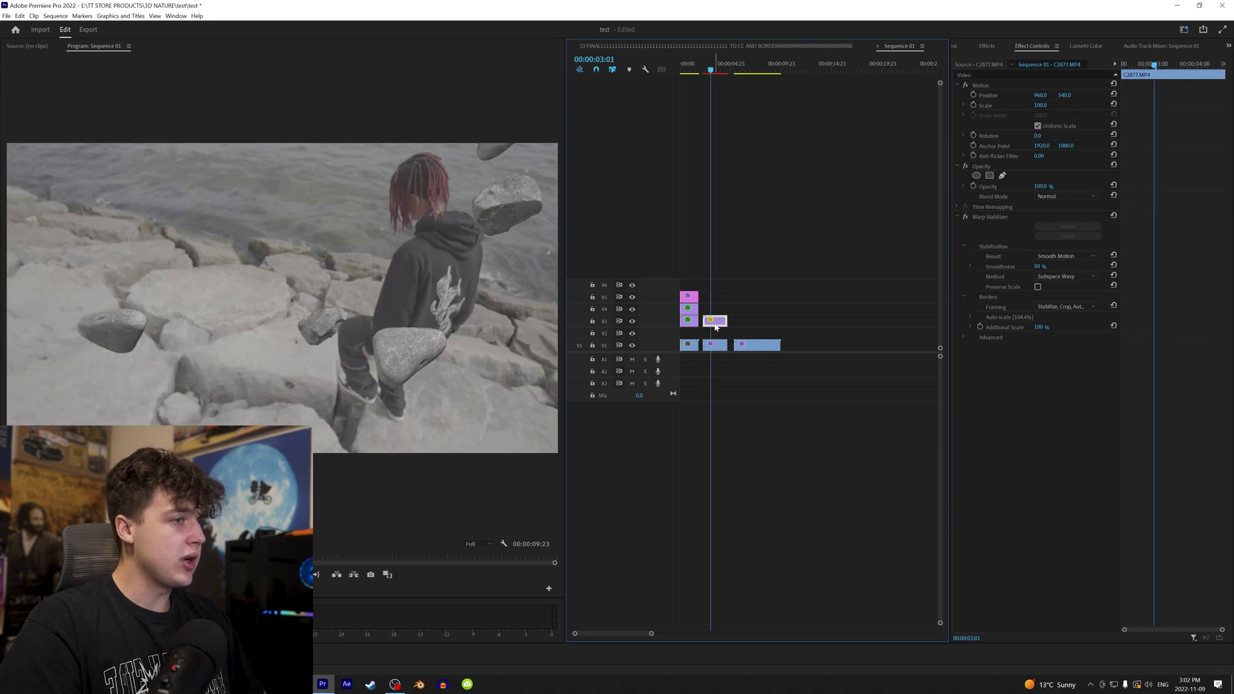
{"action": "left_click", "coordinate": [1085, 46]}
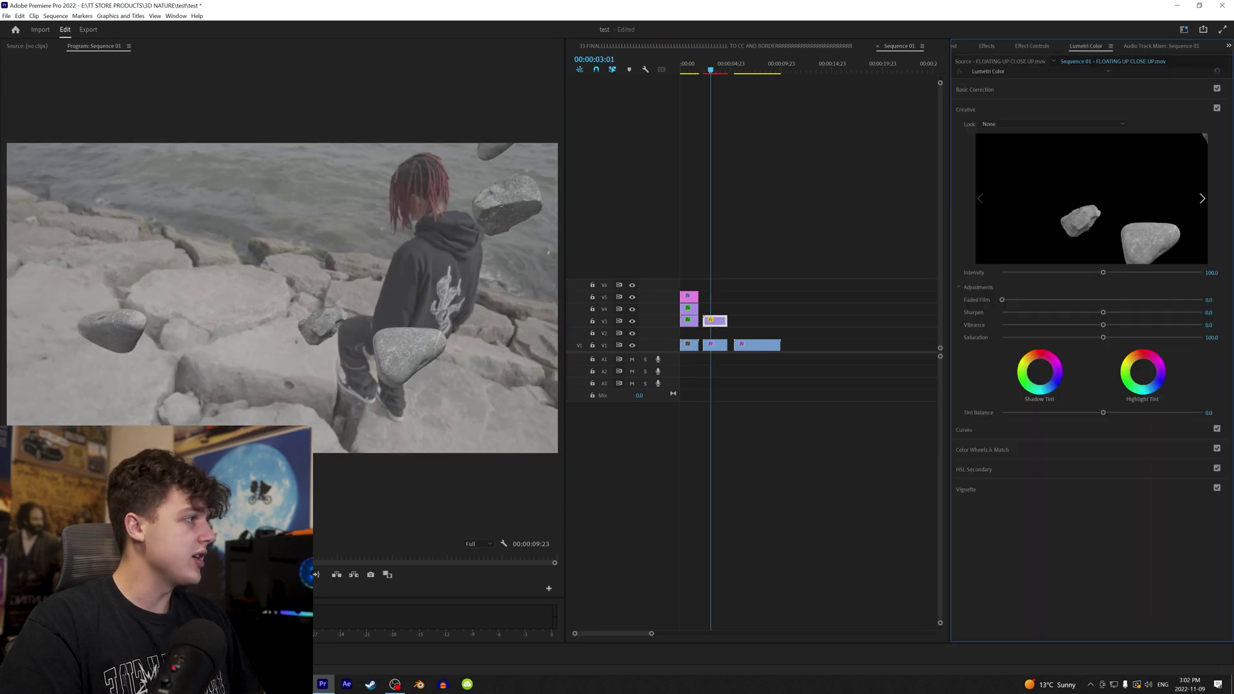
{"action": "left_click", "coordinate": [1002, 90]}
{"action": "left_click_drag", "start_coordinate": [1103, 255], "coordinate": [931, 253]}
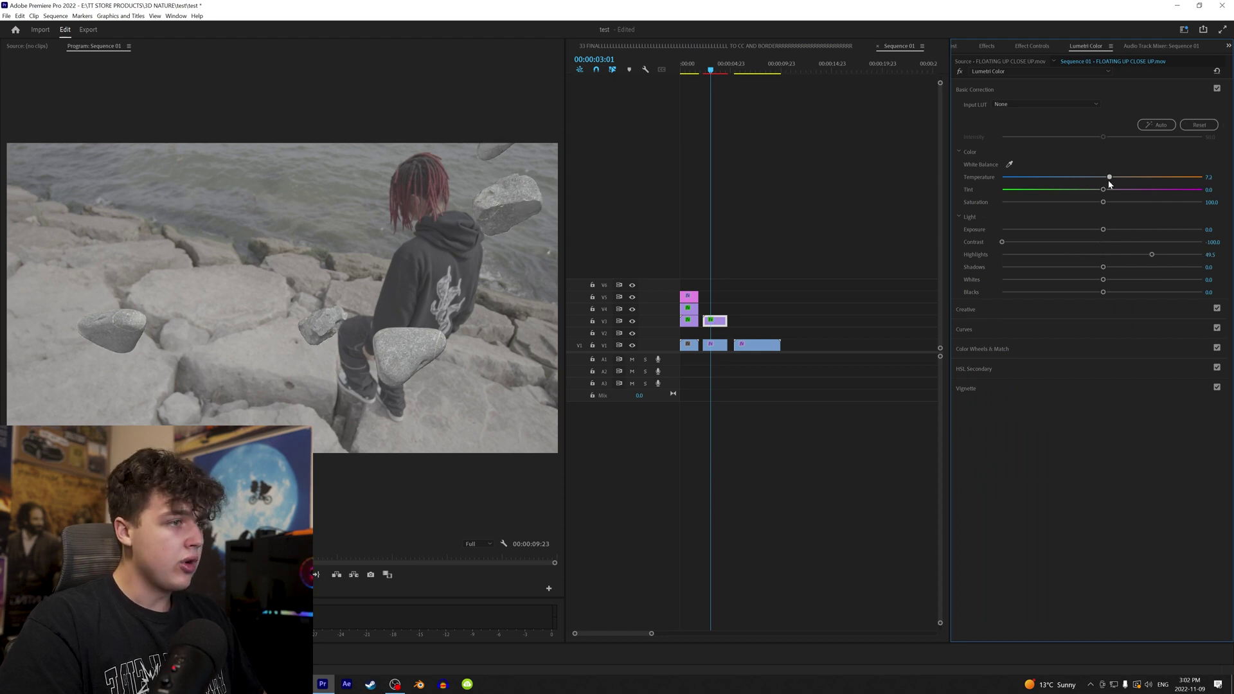
{"action": "left_click_drag", "start_coordinate": [1103, 201], "coordinate": [1078, 203]}
{"action": "left_click_drag", "start_coordinate": [1102, 279], "coordinate": [1131, 276]}
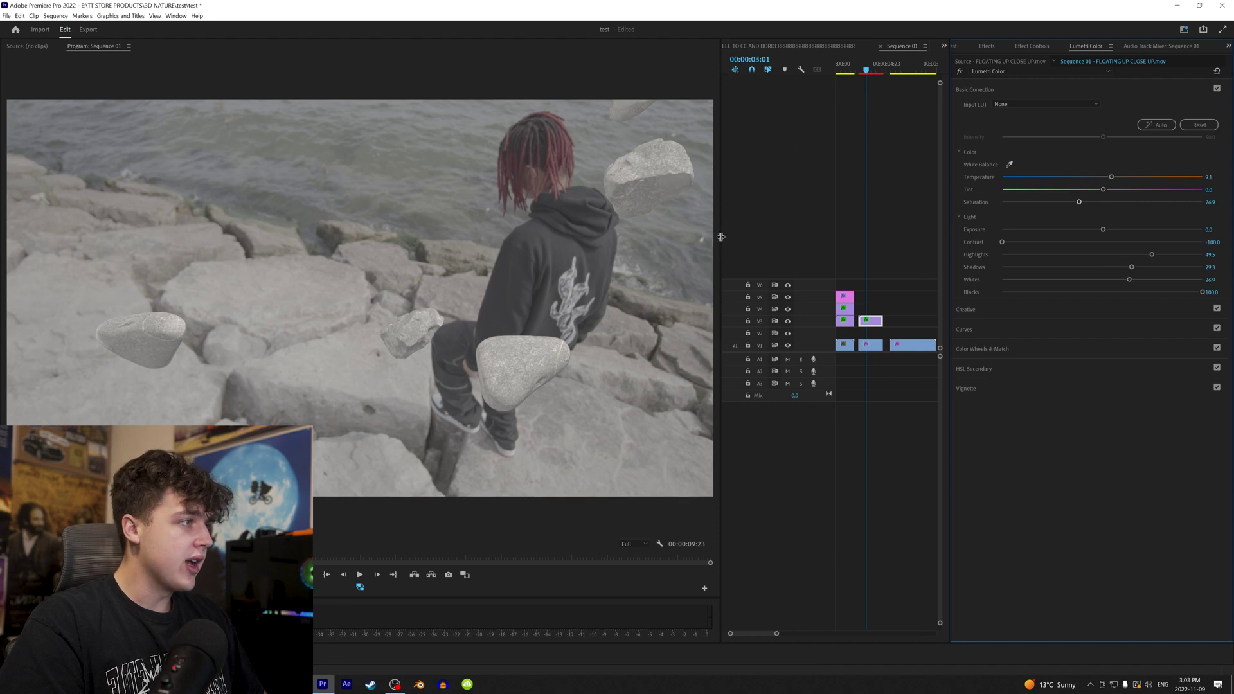
- Add an adjustment layer on track V4 above the second shot, cut it to the shot's length and show its Lumetri Color settings
{"action": "left_click_drag", "start_coordinate": [721, 237], "coordinate": [553, 239]}
{"action": "left_click", "coordinate": [955, 46]}
{"action": "left_click_drag", "start_coordinate": [1201, 618], "coordinate": [721, 311]}
{"action": "key", "text": "Delete"}
{"action": "left_click", "coordinate": [707, 310]}
{"action": "left_click", "coordinate": [1113, 46]}
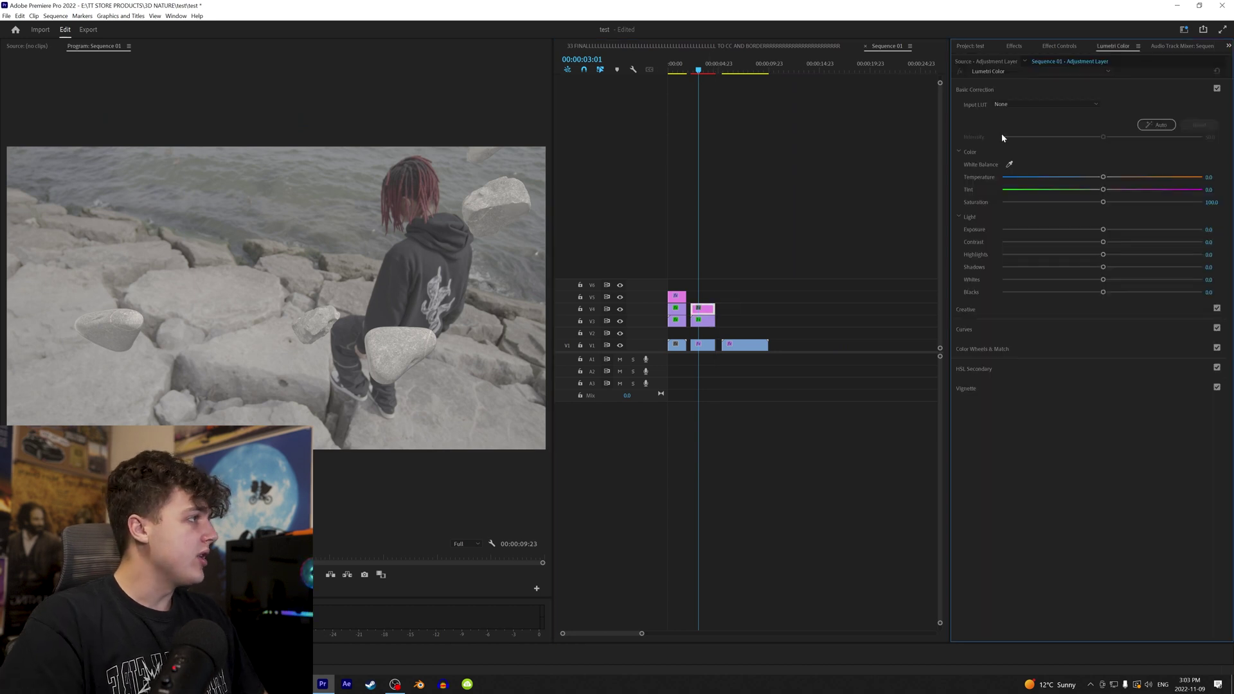
{"action": "left_click", "coordinate": [966, 310]}
{"action": "left_click", "coordinate": [1015, 123]}
{"action": "left_click", "coordinate": [998, 164]}
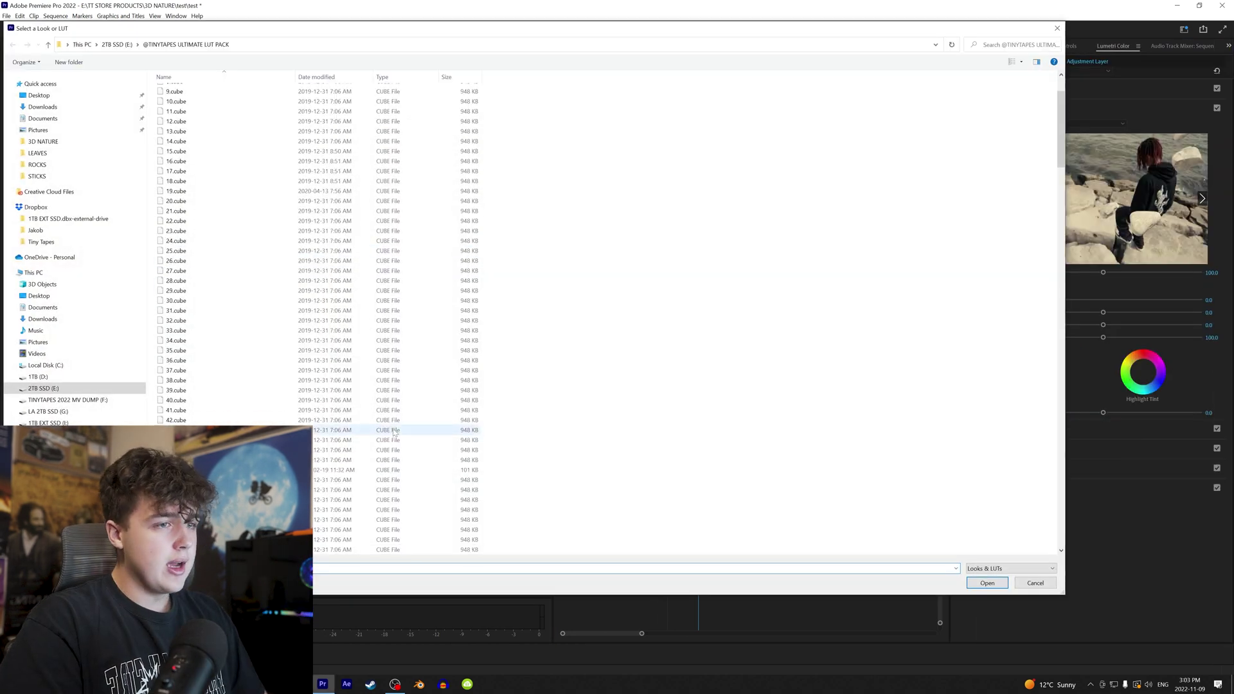
{"action": "scroll", "coordinate": [332, 452], "scroll_direction": "down", "scroll_amount": 10}
{"action": "scroll", "coordinate": [331, 456], "scroll_direction": "down", "scroll_amount": 18}
{"action": "double_click", "coordinate": [332, 479]}
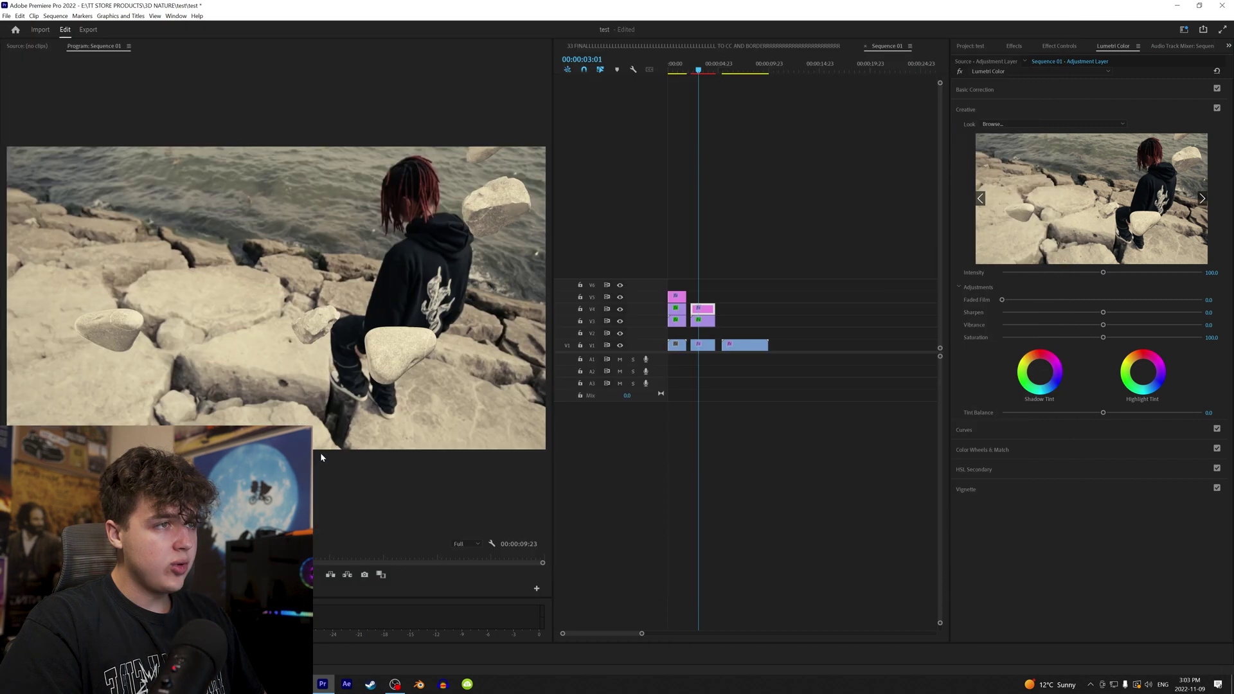
- Grade the adjustment layer: temperature 16.3, tint -7.7, exposure -0.2, contrast 9.1, highlights about -57, shadows about -18, whites about 12
{"action": "left_click", "coordinate": [984, 90]}
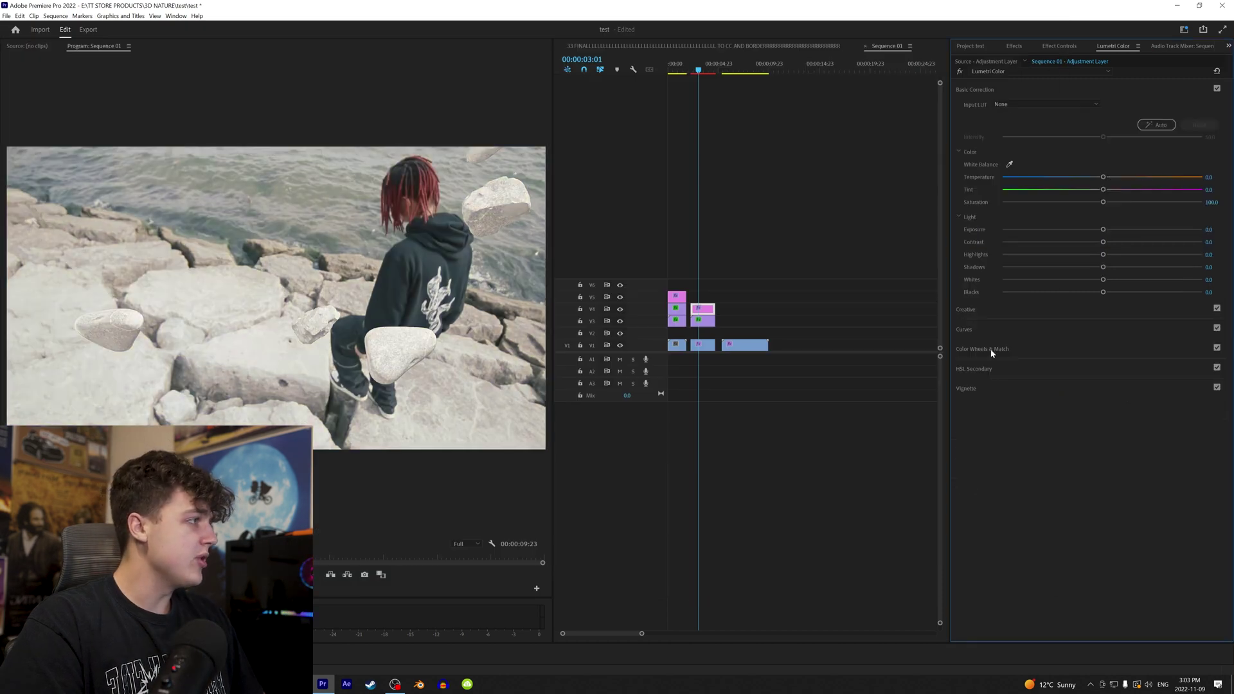
{"action": "left_click_drag", "start_coordinate": [1102, 255], "coordinate": [1023, 255]}
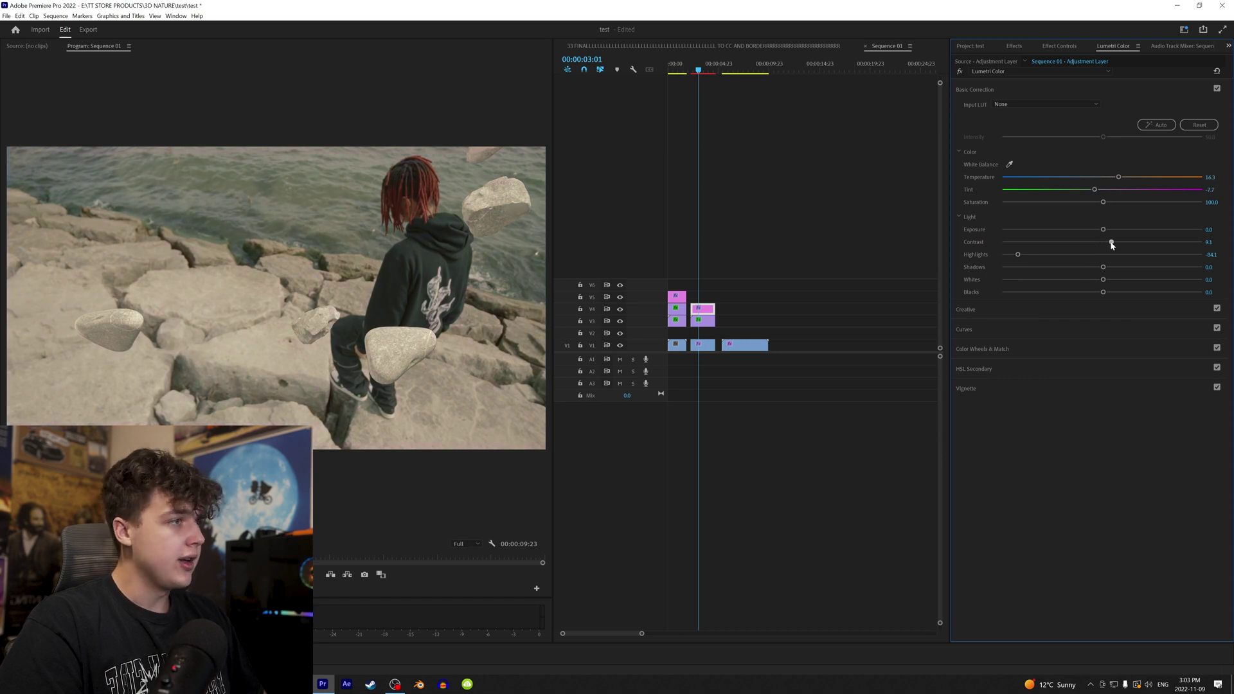
{"action": "left_click_drag", "start_coordinate": [1103, 231], "coordinate": [1098, 232]}
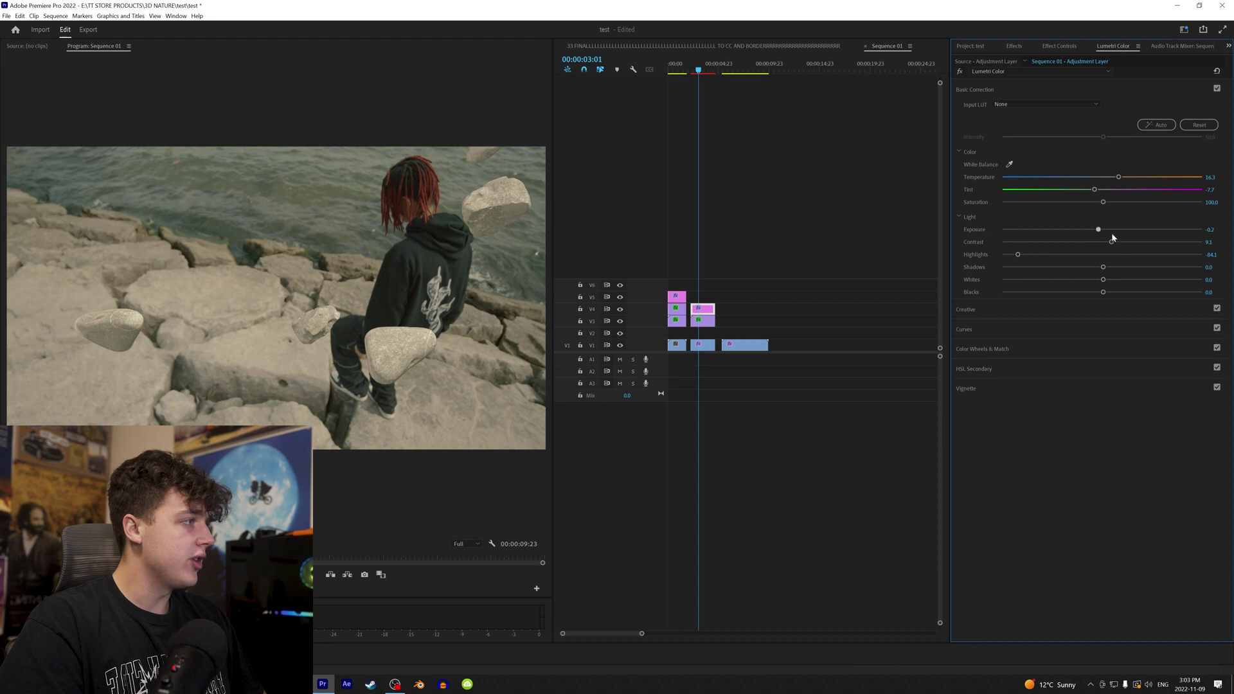
{"action": "left_click_drag", "start_coordinate": [1027, 255], "coordinate": [1048, 255]}
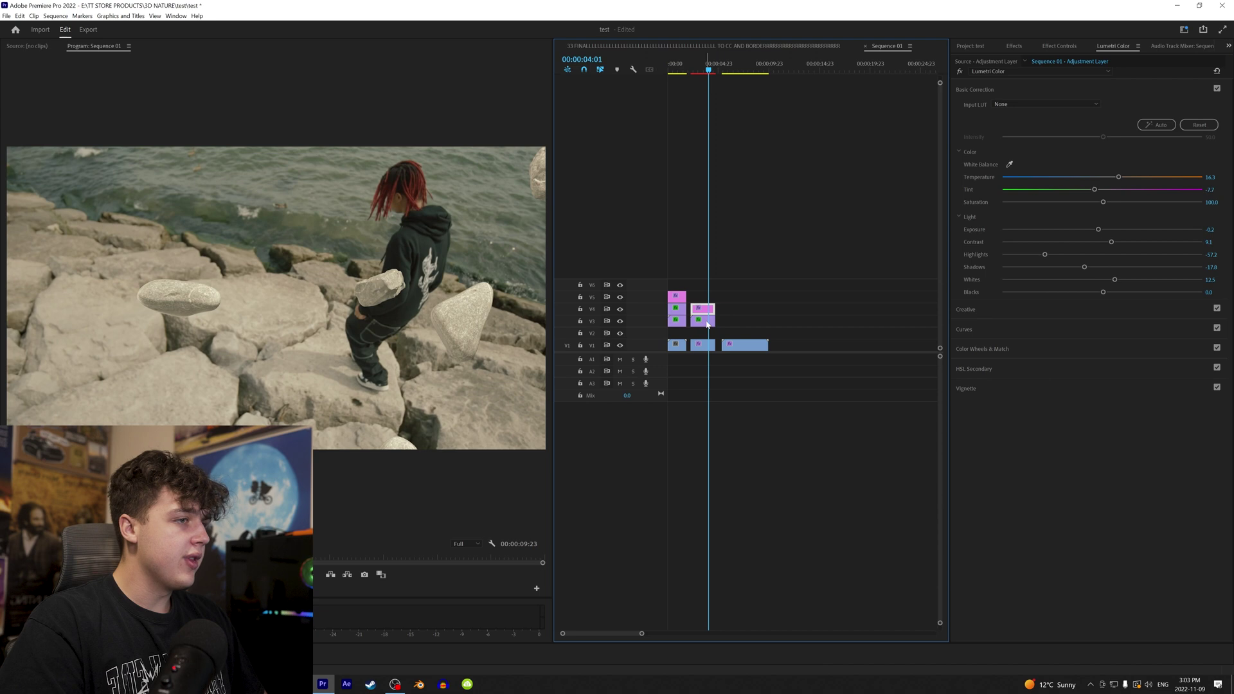
- Warm the FLOATING UP CLOSE UP clip to temperature 14.4 and lower its whites to -14.9
{"action": "left_click", "coordinate": [695, 322]}
{"action": "left_click_drag", "start_coordinate": [1111, 178], "coordinate": [1116, 178]}
{"action": "left_click_drag", "start_coordinate": [1131, 281], "coordinate": [1107, 281]}
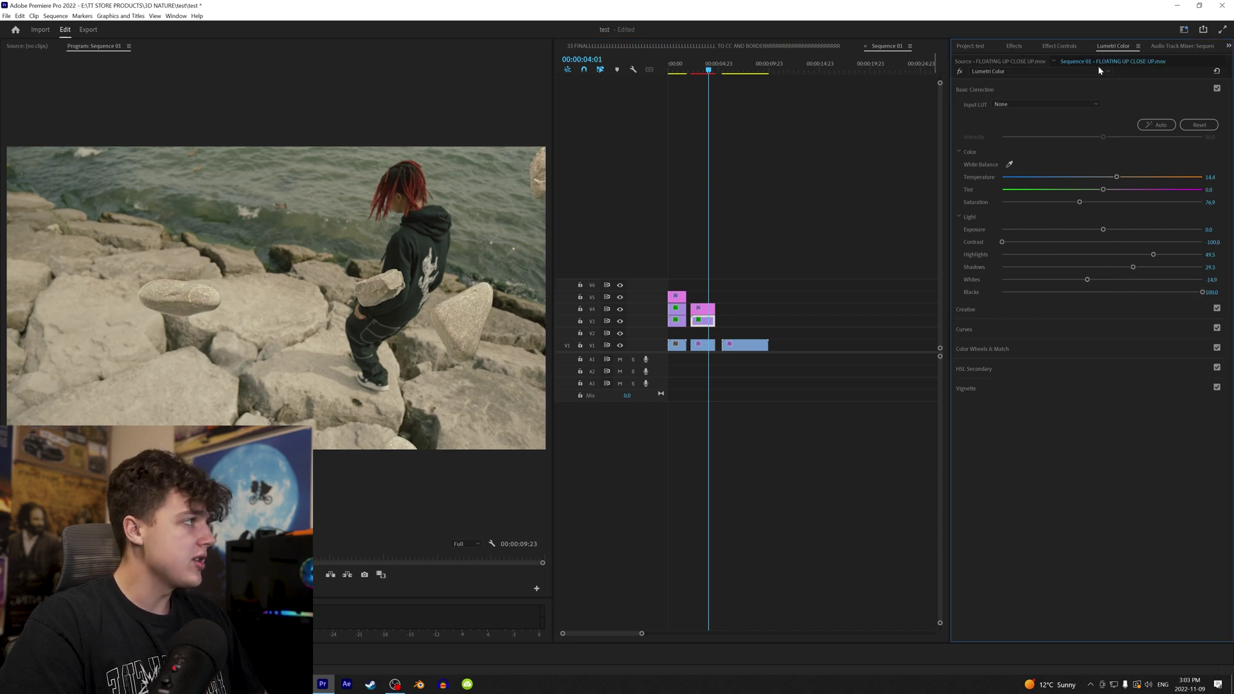
- Apply Gaussian Blur to the FLOATING UP CLOSE UP clip with blurriness 37 and play the second shot back to check it
{"action": "key", "text": "shift+7"}
{"action": "left_click_drag", "start_coordinate": [1020, 257], "coordinate": [705, 326]}
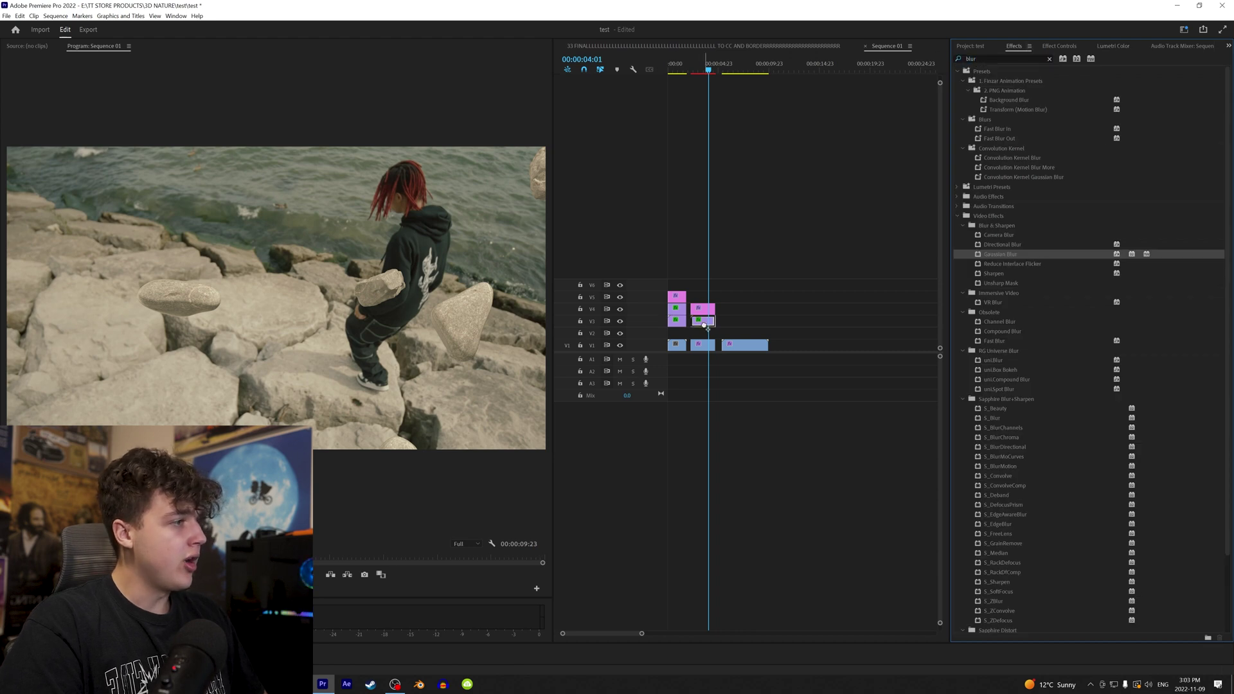
{"action": "left_click", "coordinate": [1059, 47]}
{"action": "left_click_drag", "start_coordinate": [1039, 378], "coordinate": [1041, 378]}
{"action": "left_click", "coordinate": [693, 71]}
{"action": "key", "text": "space"}
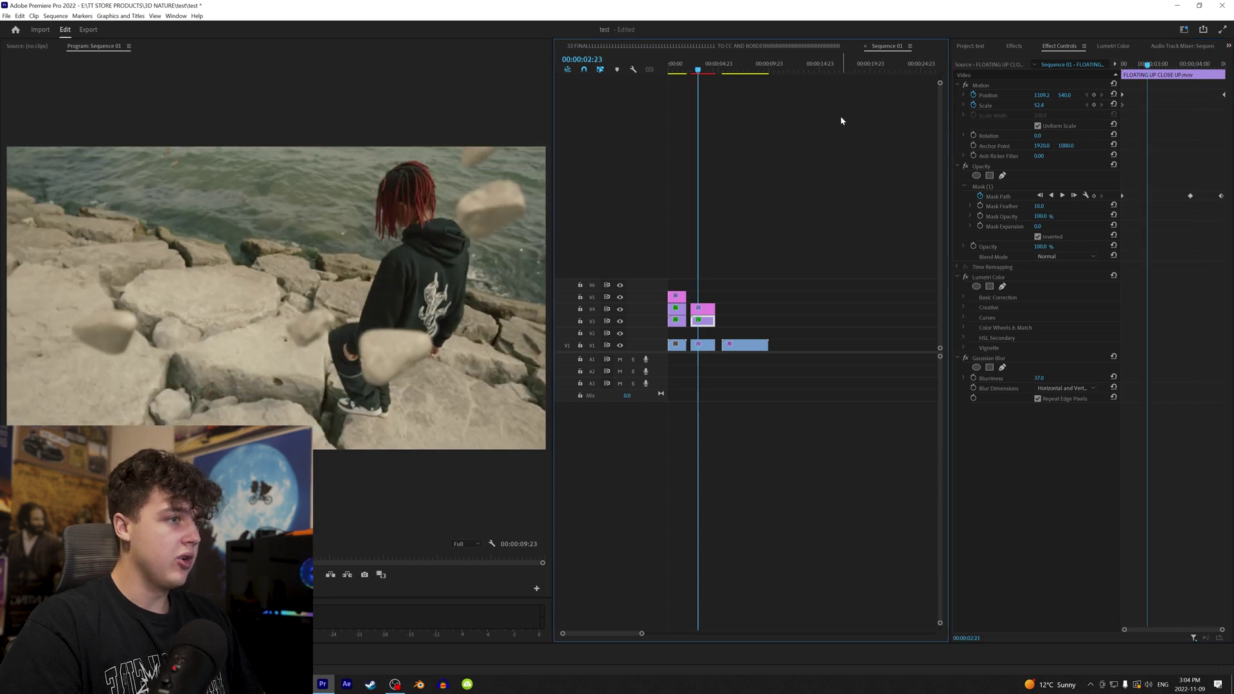
{"action": "left_click_drag", "start_coordinate": [699, 67], "coordinate": [701, 67]}
{"action": "key", "text": "space"}
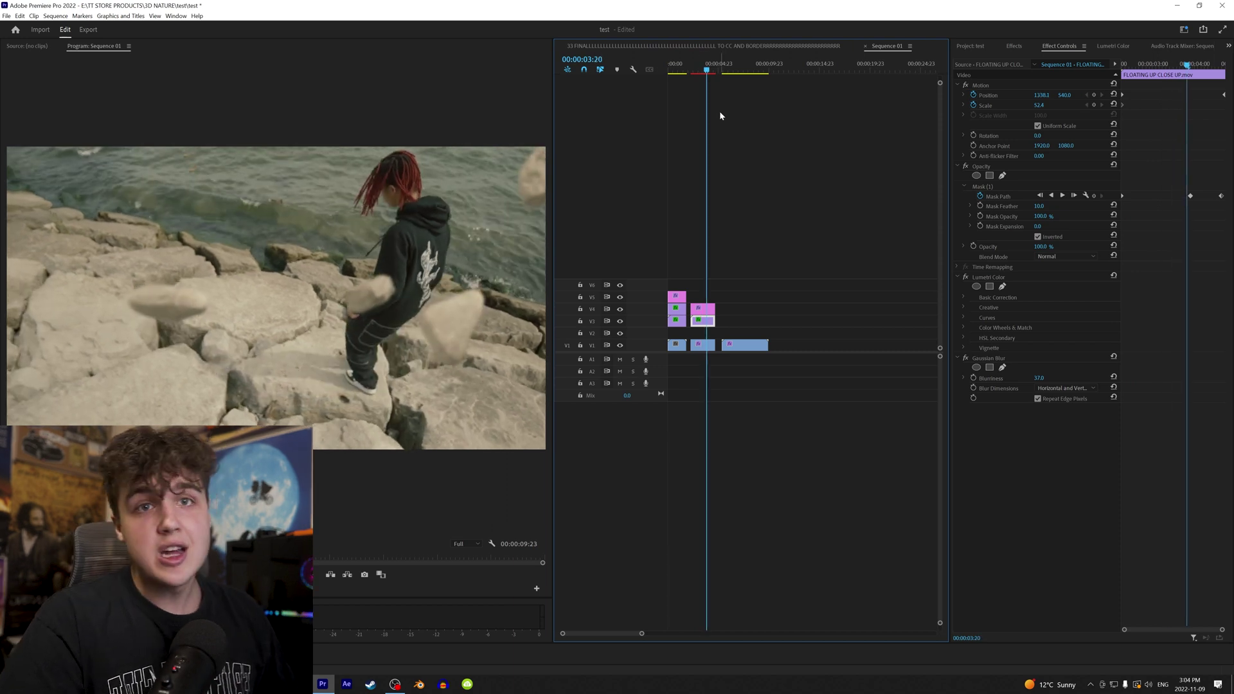
{"action": "left_click", "coordinate": [704, 67]}
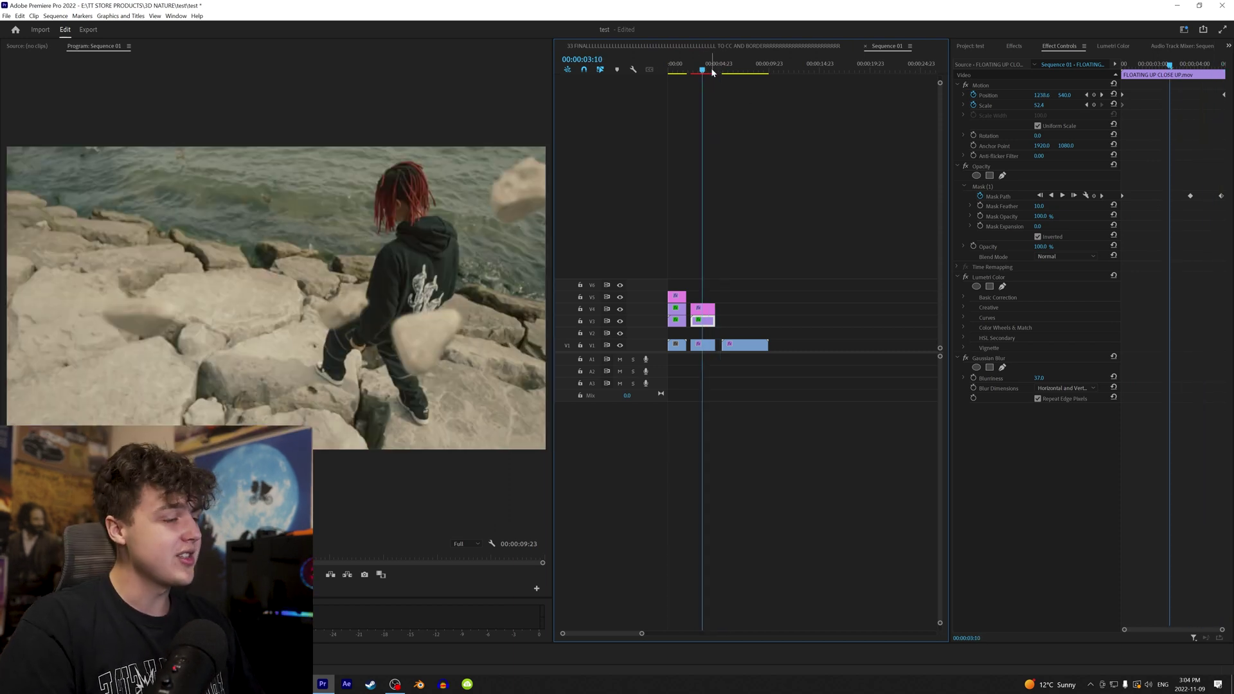
- Switch to File Explorer, open the VORTEXS folder inside ROCKS and add ROCKS VORTEX 1 on track V4 above the second shot
{"action": "key", "text": "alt+Tab"}
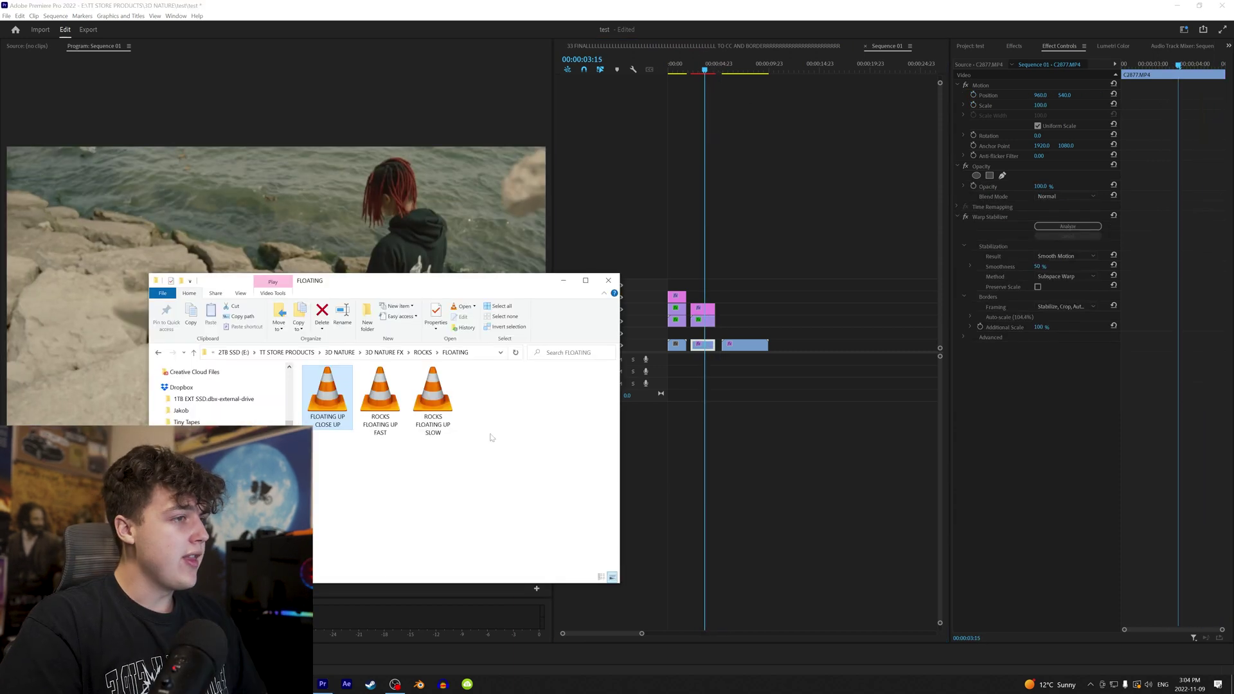
{"action": "left_click", "coordinate": [424, 355]}
{"action": "double_click", "coordinate": [427, 415]}
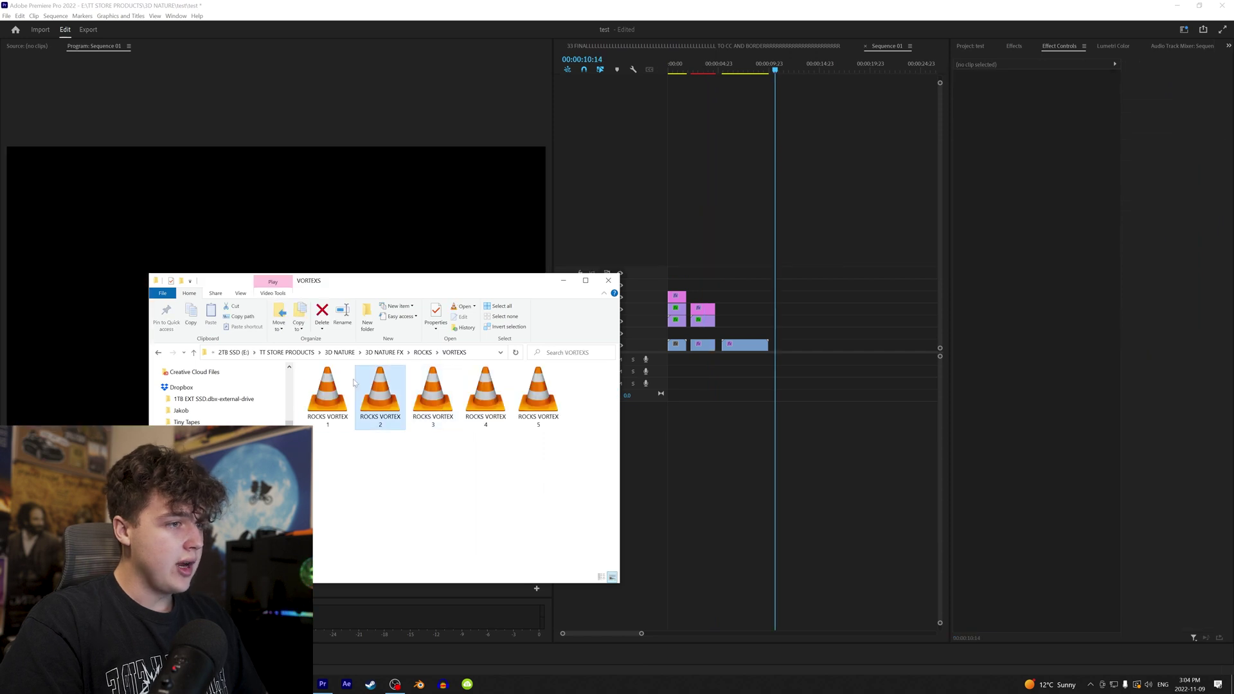
{"action": "left_click_drag", "start_coordinate": [331, 389], "coordinate": [710, 309]}
- Copy the FLOATING UP CLOSE UP clip's Lumetri Color attributes onto the ROCKS VORTEX 1 clip and fit it to the shot's length
{"action": "left_click", "coordinate": [710, 320]}
{"action": "left_click", "coordinate": [715, 310]}
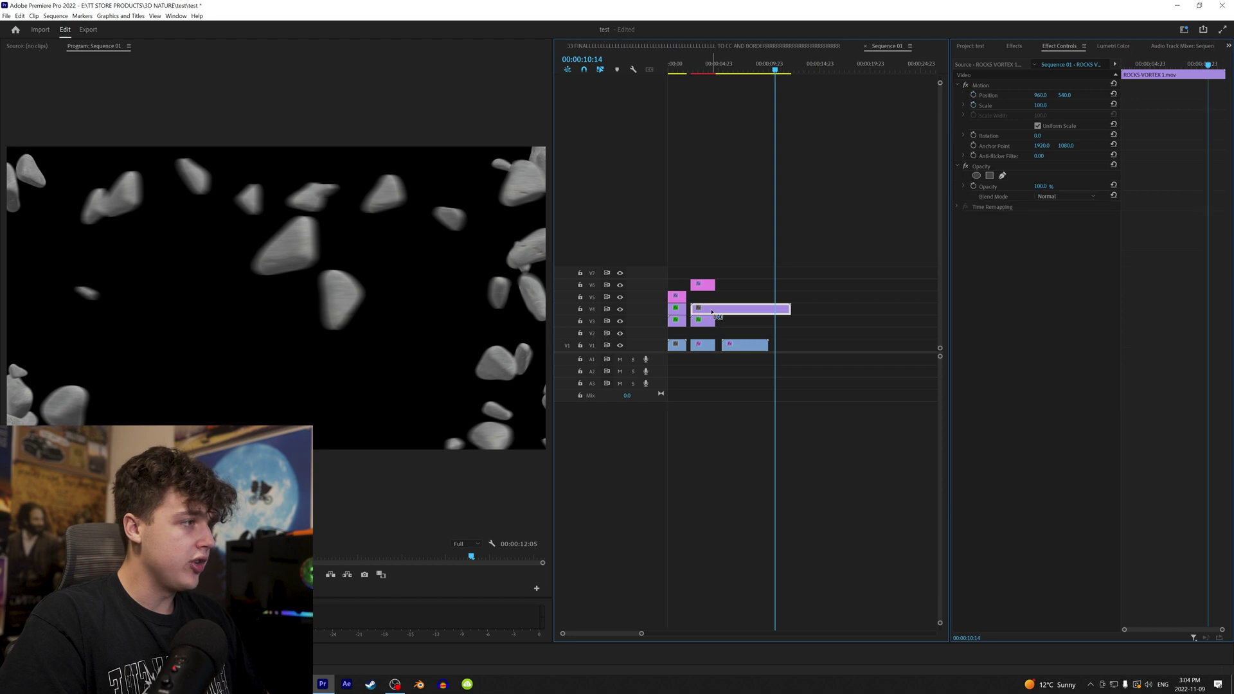
{"action": "key", "text": "ctrl+alt+v"}
{"action": "key", "text": "Return"}
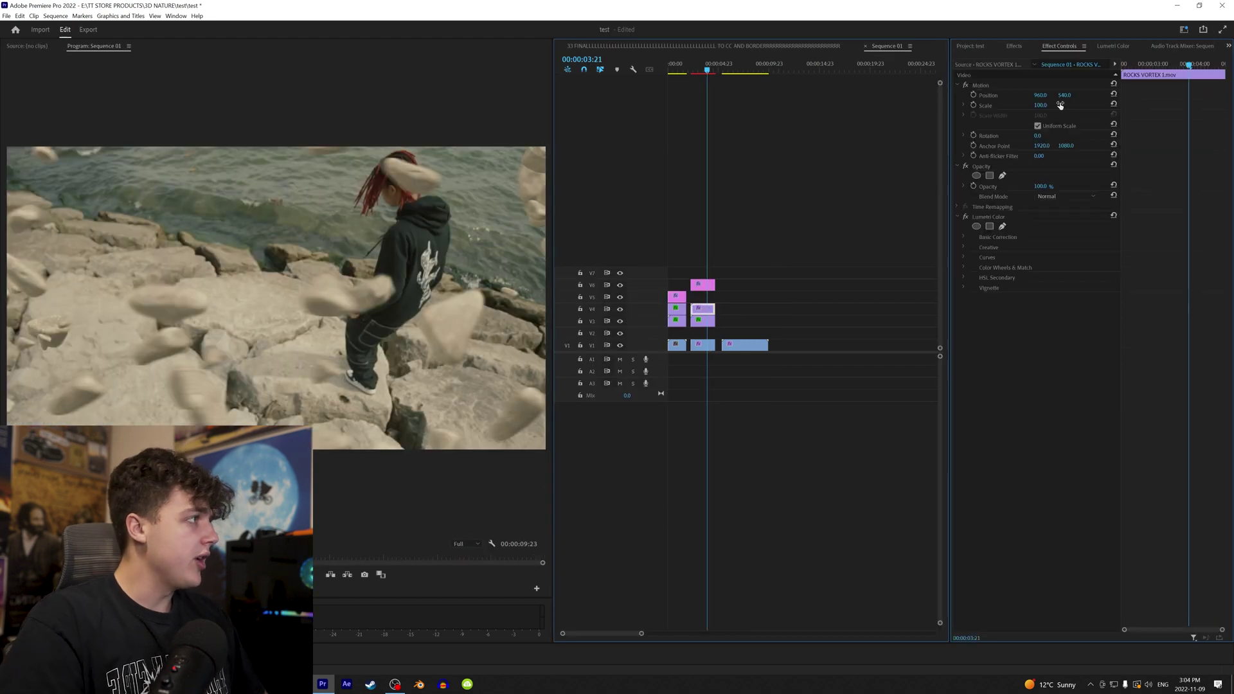
- Scale the ROCKS VORTEX 1 clip down to about 44 and move it over the person on the rocks
{"action": "left_click_drag", "start_coordinate": [1038, 105], "coordinate": [1045, 105]}
{"action": "left_click", "coordinate": [996, 85]}
{"action": "left_click_drag", "start_coordinate": [271, 402], "coordinate": [382, 348]}
- Slow down the ROCKS VORTEX 1 clip, cut it at the end of the second shot and delete the excess
{"action": "right_click", "coordinate": [704, 309]}
{"action": "left_click", "coordinate": [733, 270]}
{"action": "key", "text": "Return"}
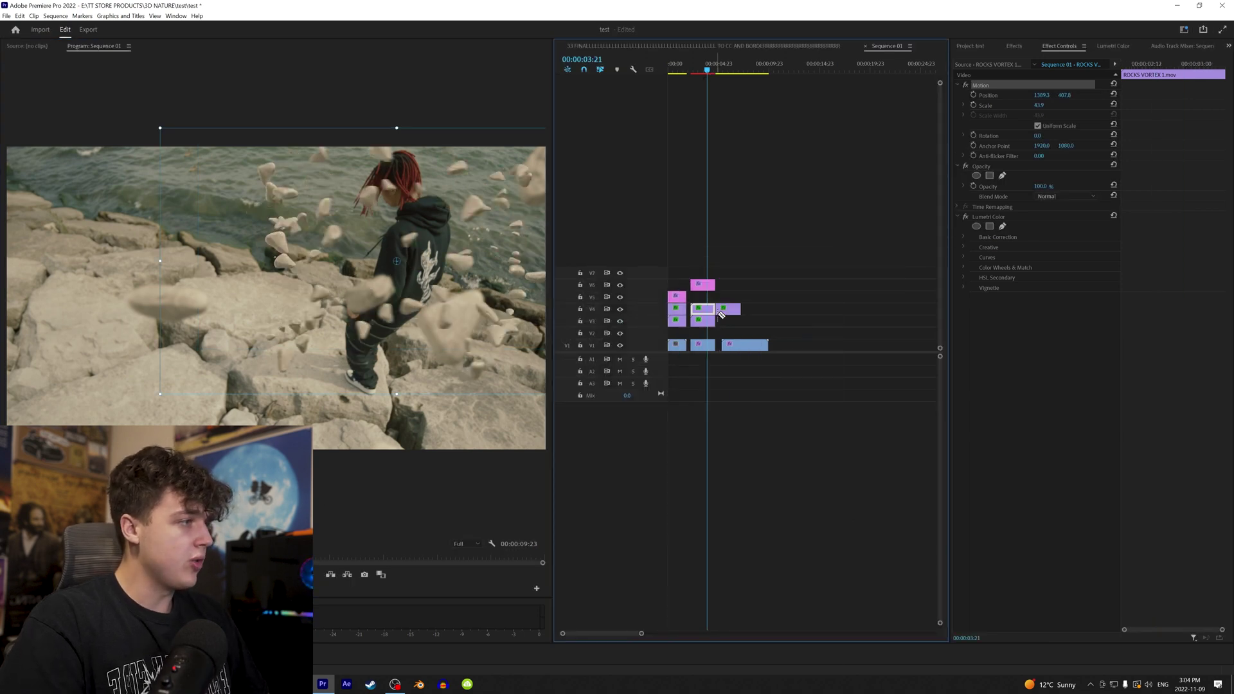
{"action": "key", "text": "v"}
{"action": "left_click", "coordinate": [728, 309]}
{"action": "key", "text": "Delete"}
- Start position and scale keyframes at the ROCKS VORTEX 1 clip's beginning, with horizontal position 1259.3 and scale about 49
{"action": "left_click", "coordinate": [1065, 95]}
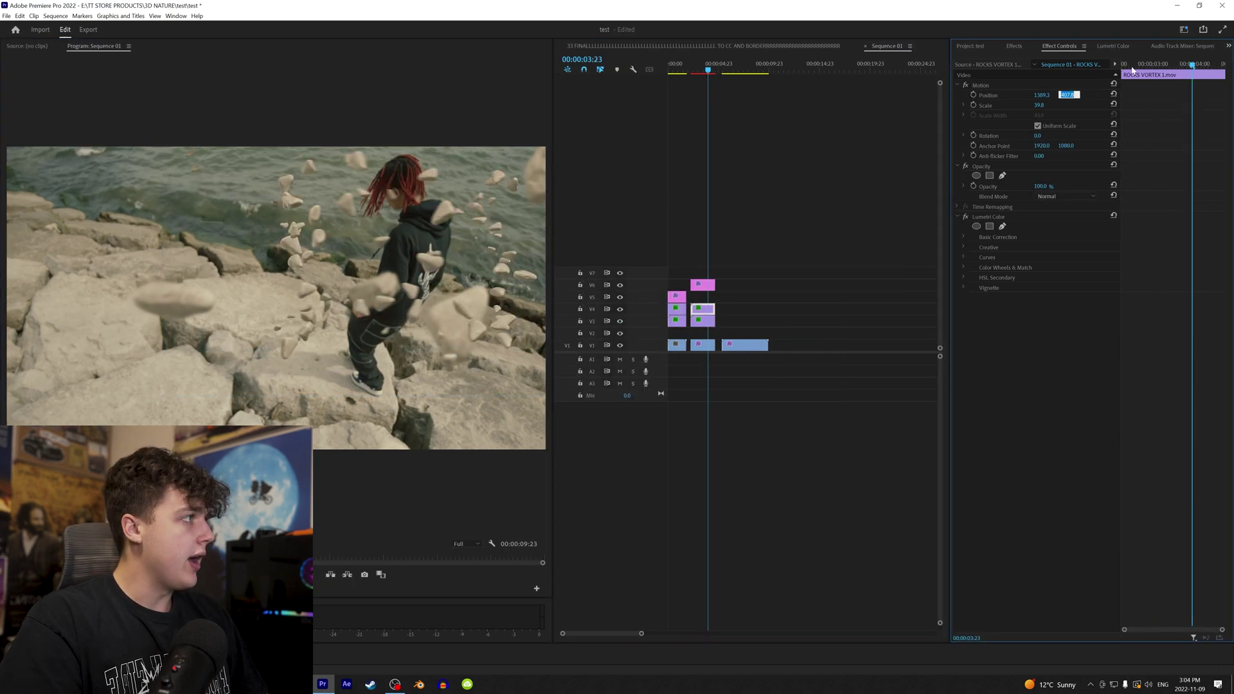
{"action": "left_click_drag", "start_coordinate": [1133, 65], "coordinate": [1121, 65]}
{"action": "left_click", "coordinate": [973, 95]}
{"action": "left_click", "coordinate": [974, 104]}
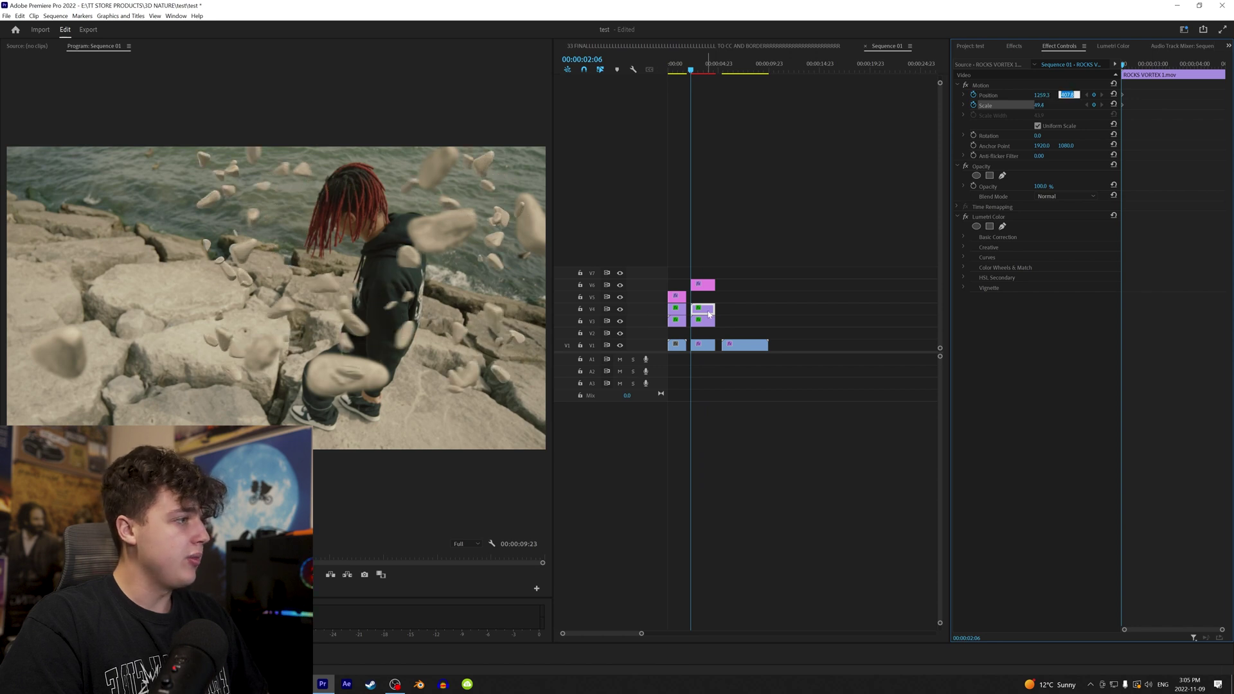
- Move the ROCKS VORTEX 1 clip to track V2 and disable the FLOATING UP CLOSE UP clip on V3
{"action": "left_click_drag", "start_coordinate": [710, 314], "coordinate": [710, 332]}
{"action": "left_click", "coordinate": [706, 321]}
{"action": "key", "text": "shift+e"}
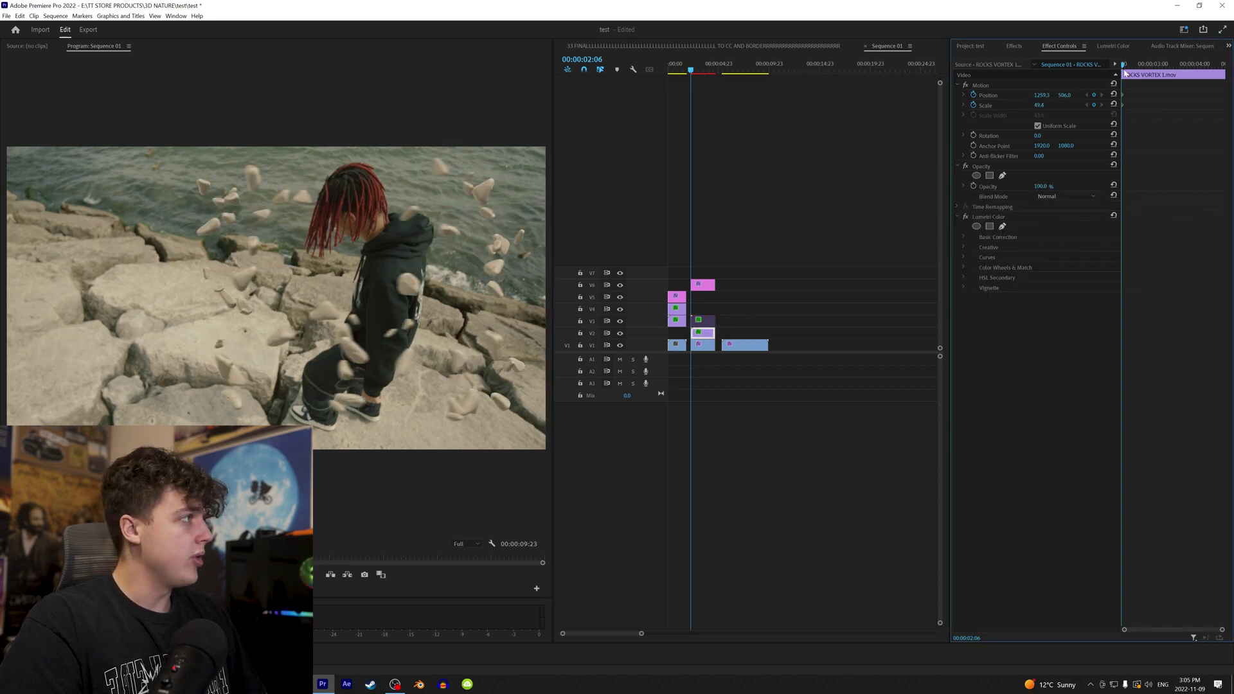
- Keyframe the ROCKS VORTEX 1 clip's position and scale through the shot to keep the rocks around the person, and scrub to check
{"action": "left_click_drag", "start_coordinate": [1123, 65], "coordinate": [1132, 66]}
{"action": "left_click_drag", "start_coordinate": [1041, 95], "coordinate": [1187, 66]}
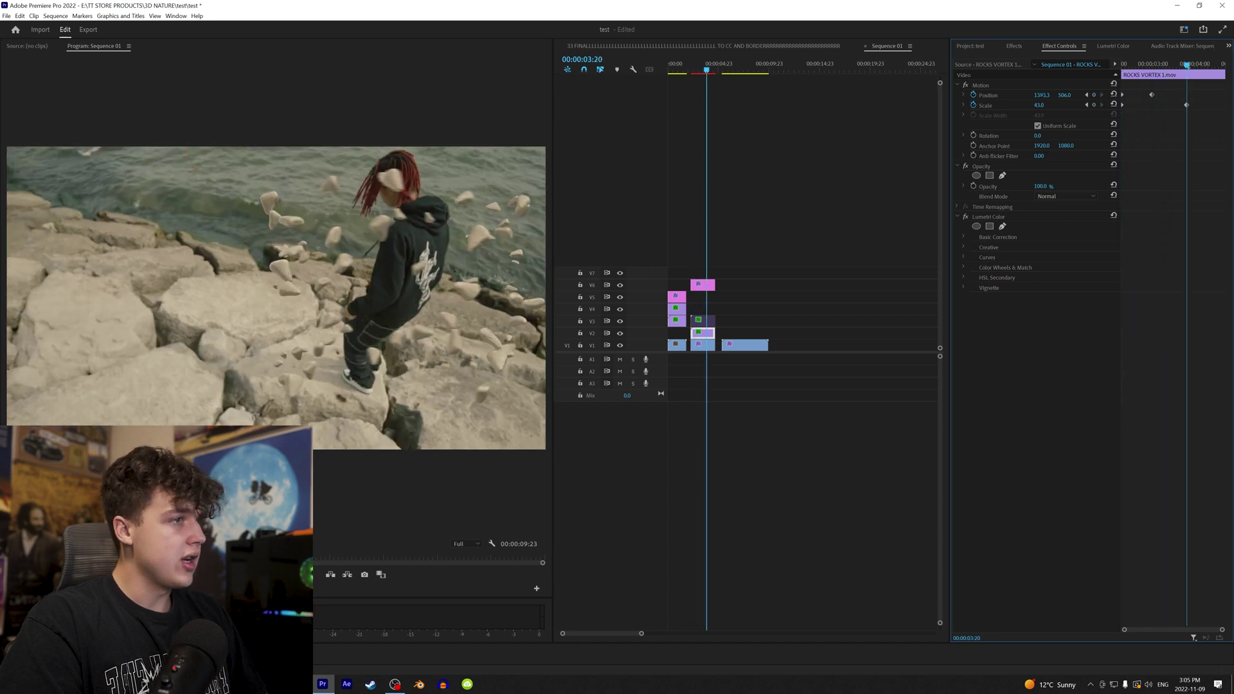
{"action": "left_click_drag", "start_coordinate": [1064, 95], "coordinate": [1021, 95]}
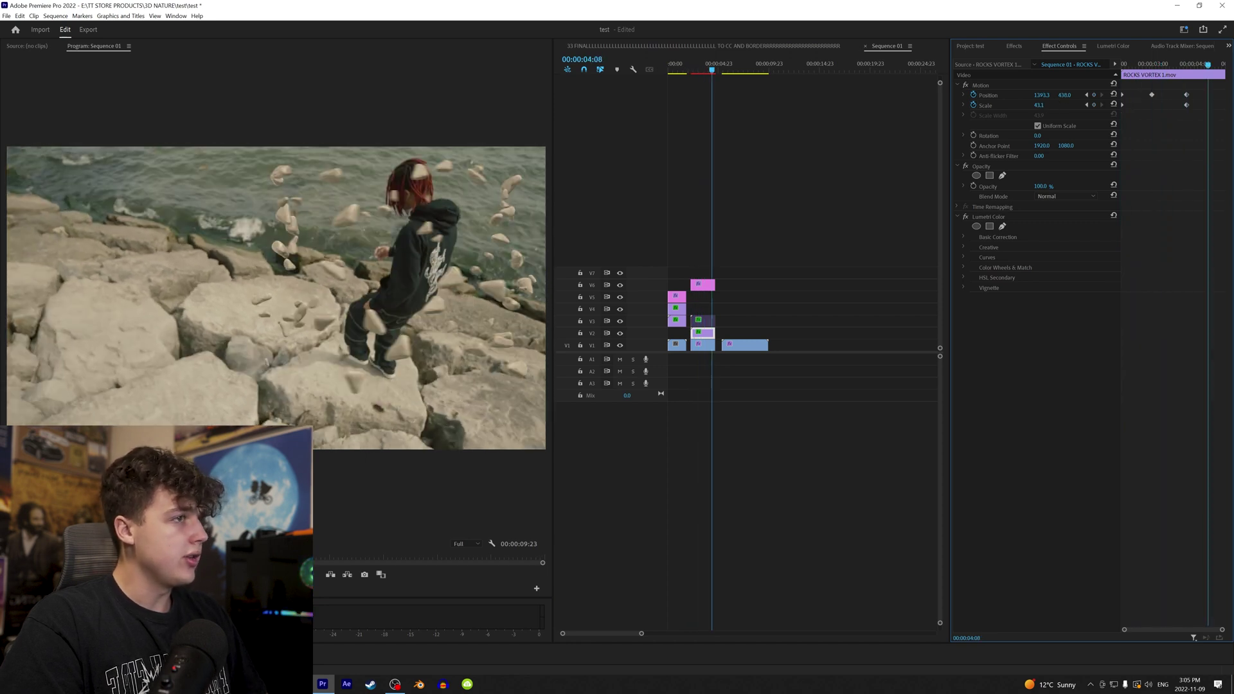
{"action": "mouse_move", "coordinate": [1040, 106]}
{"action": "left_mouse_down"}
{"action": "mouse_move", "coordinate": [980, 106]}
{"action": "mouse_move", "coordinate": [1016, 105]}
{"action": "left_mouse_up"}
{"action": "left_click_drag", "start_coordinate": [712, 69], "coordinate": [703, 70]}
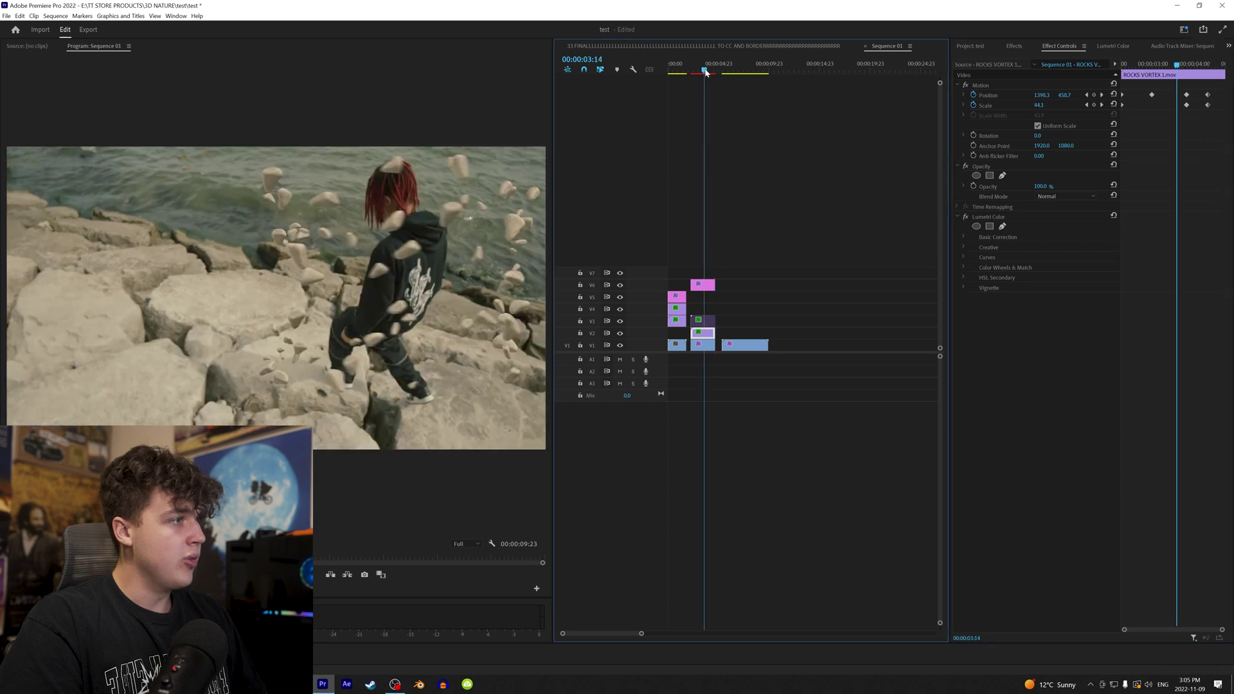
- Add a Gaussian Blur with blurriness about 18.6 to the ROCKS VORTEX 1 clip, re-enable the V3 rocks clip and play the shot
{"action": "key", "text": "space"}
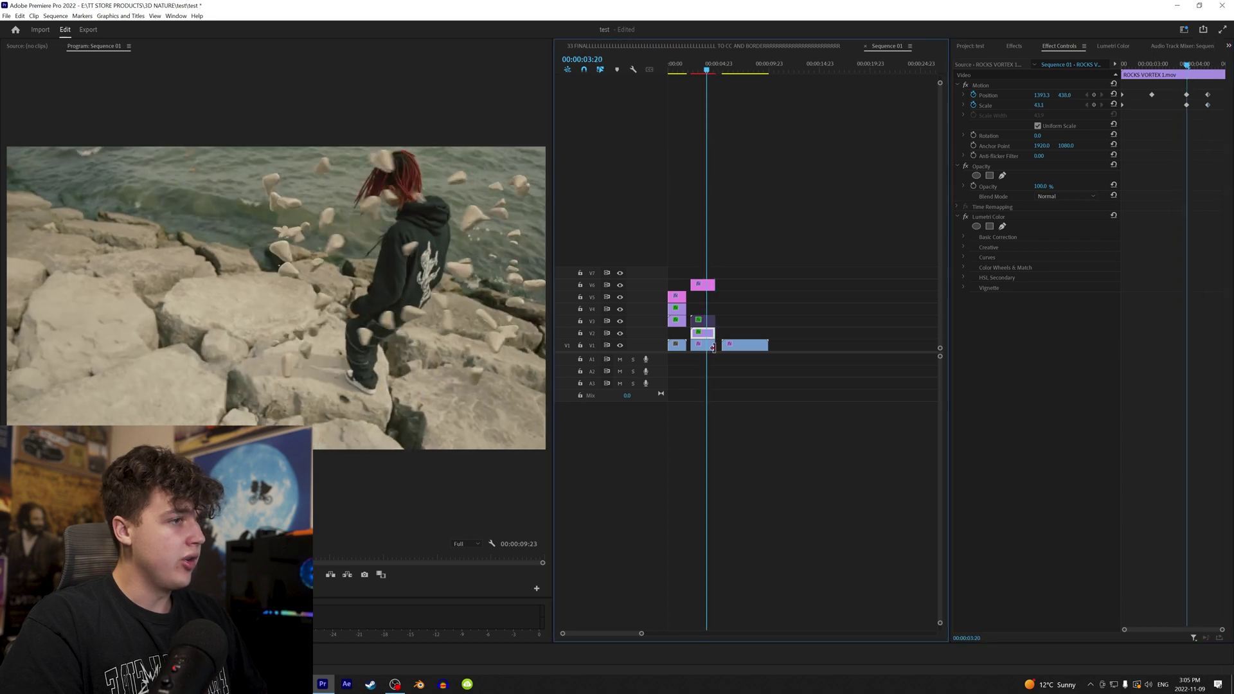
{"action": "left_click", "coordinate": [1014, 46]}
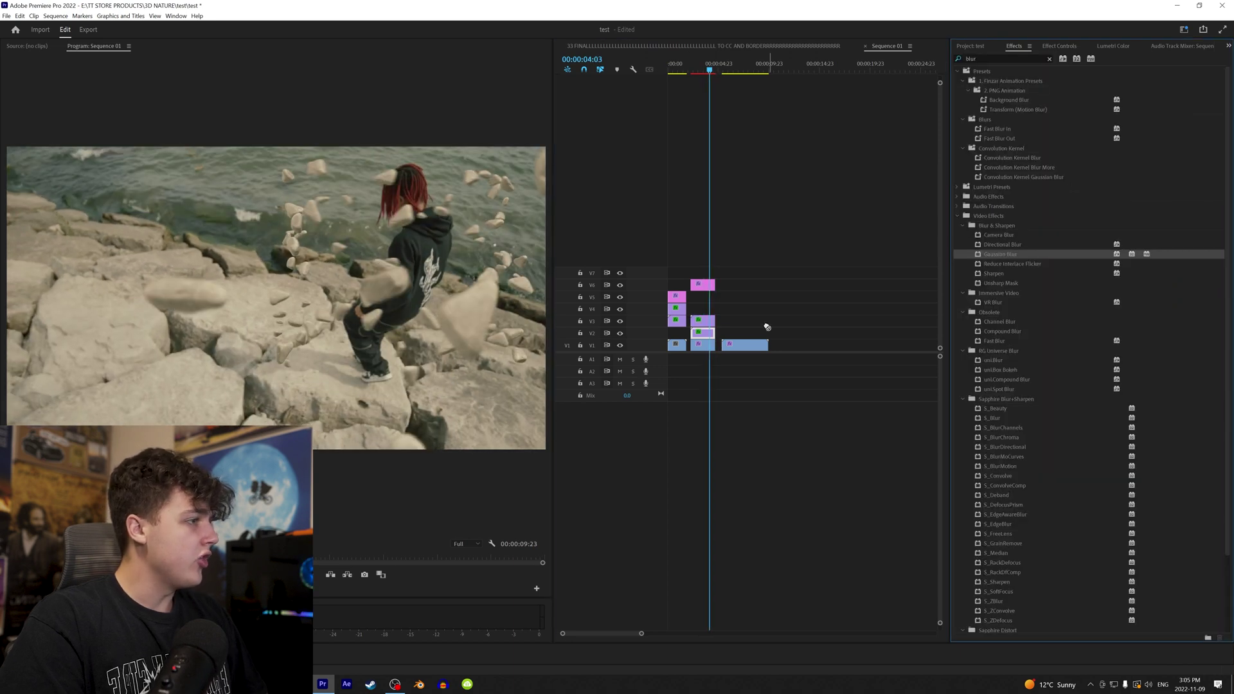
{"action": "left_click", "coordinate": [1059, 47]}
{"action": "left_click", "coordinate": [692, 69]}
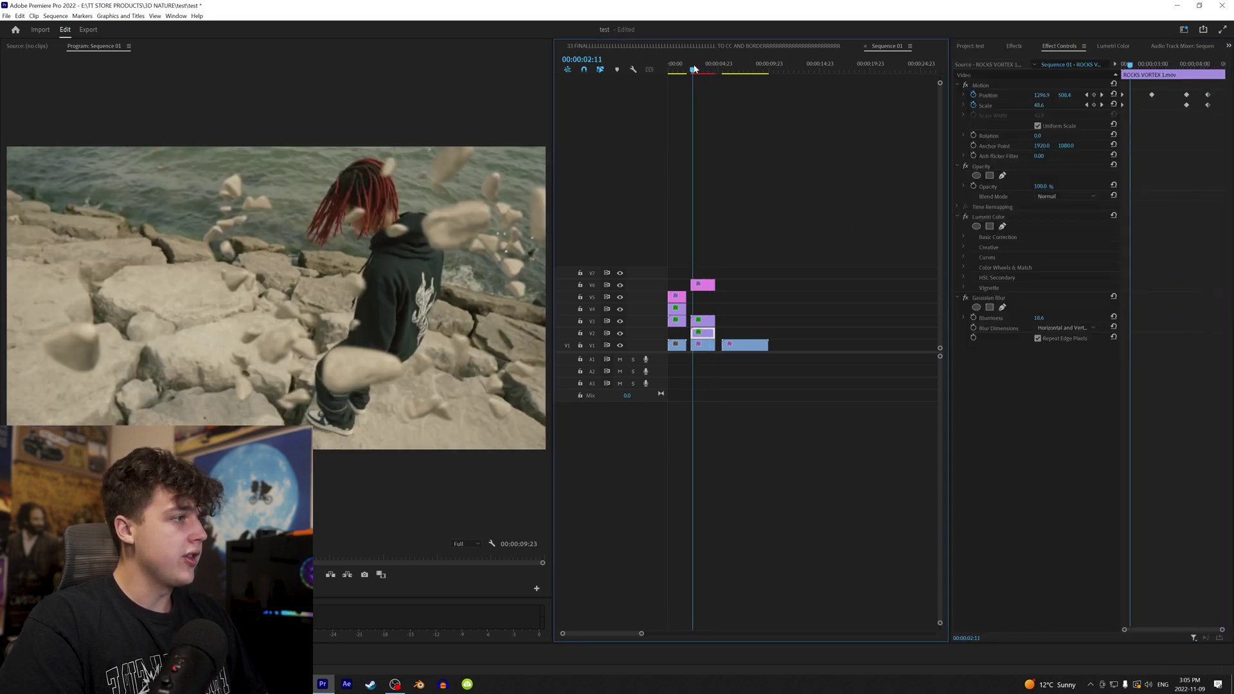
{"action": "key", "text": "space"}
{"action": "key", "text": "space"}
{"action": "left_click", "coordinate": [702, 70]}
- Compare the second and first shots with their overlay and grade layers toggled off and on, and play back the result
{"action": "left_click_drag", "start_coordinate": [715, 322], "coordinate": [707, 335]}
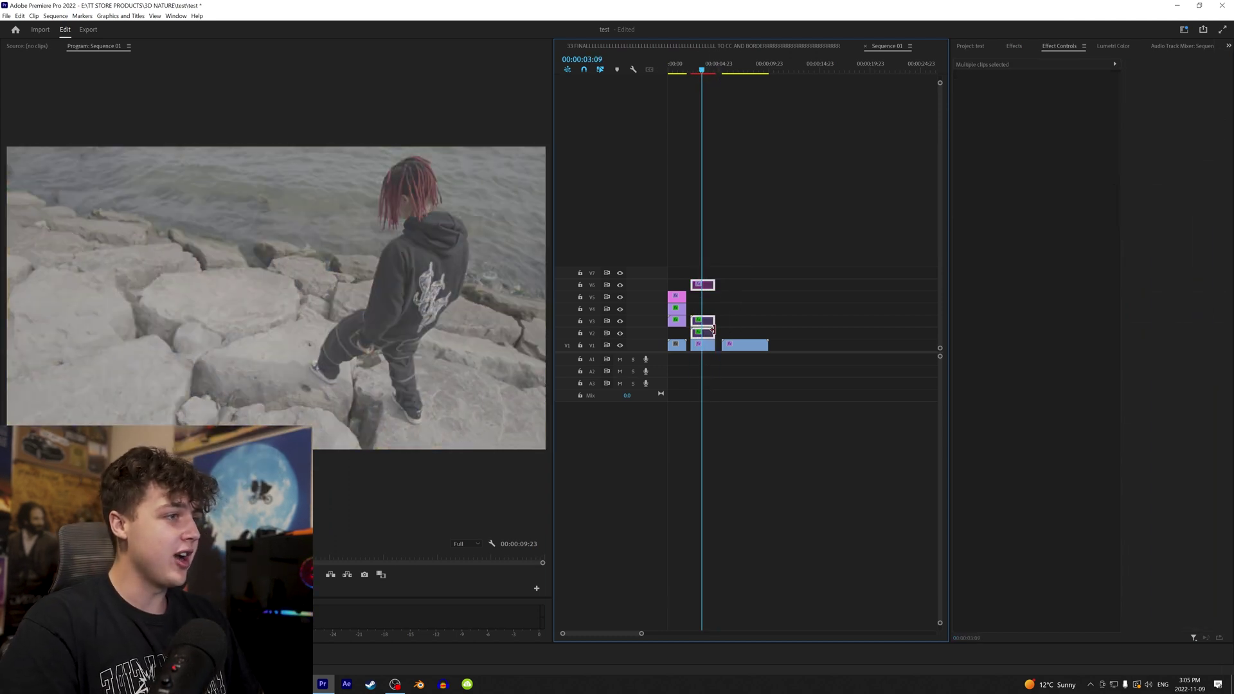
{"action": "key", "text": "shift+e"}
{"action": "left_click", "coordinate": [708, 68]}
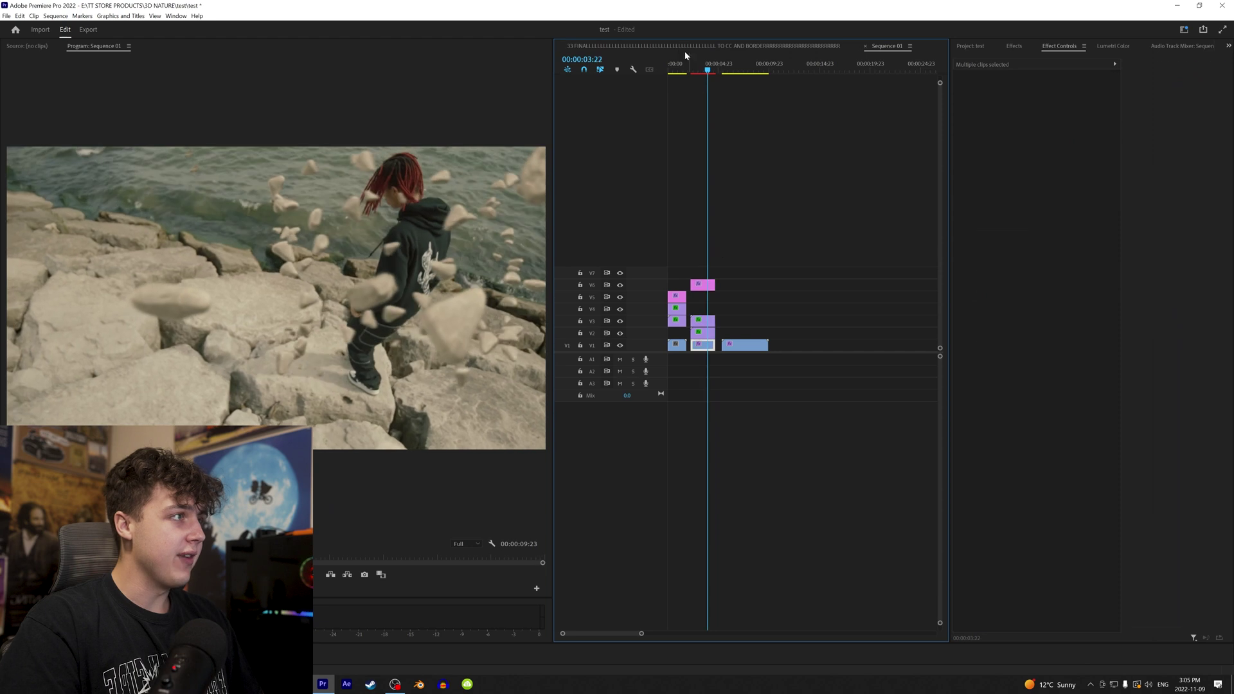
{"action": "left_click", "coordinate": [672, 69]}
{"action": "left_click_drag", "start_coordinate": [678, 288], "coordinate": [682, 325]}
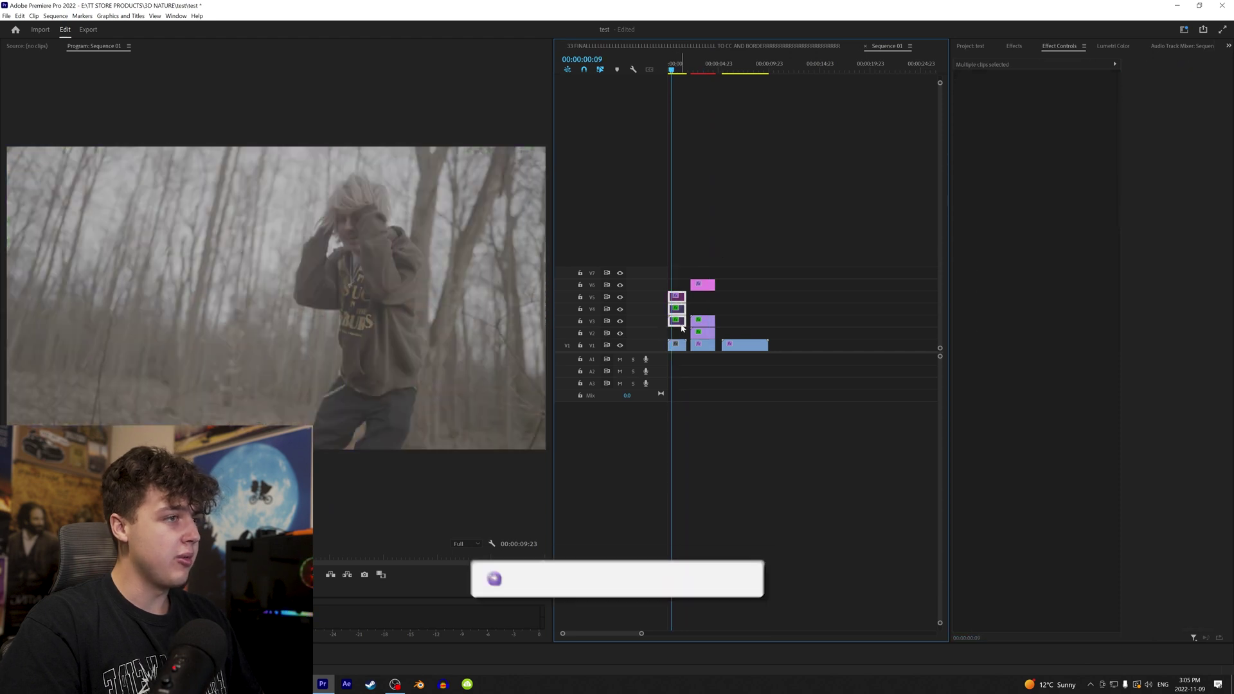
{"action": "left_click", "coordinate": [700, 64]}
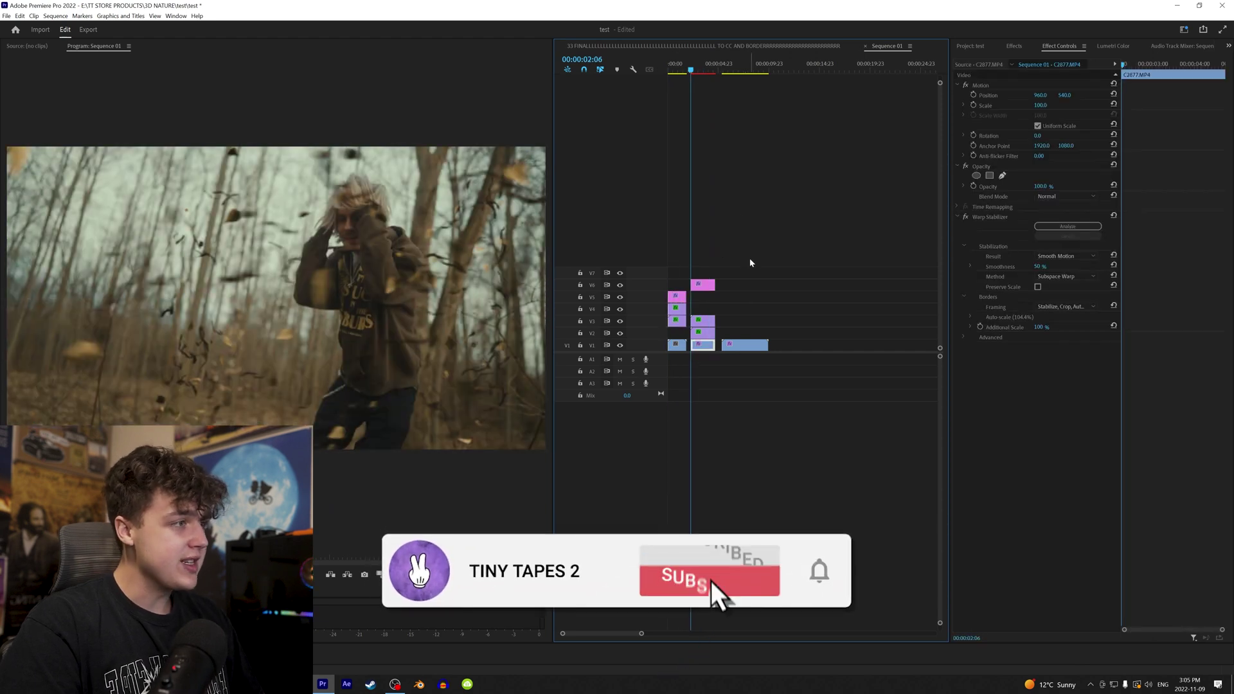
{"action": "key", "text": "space"}
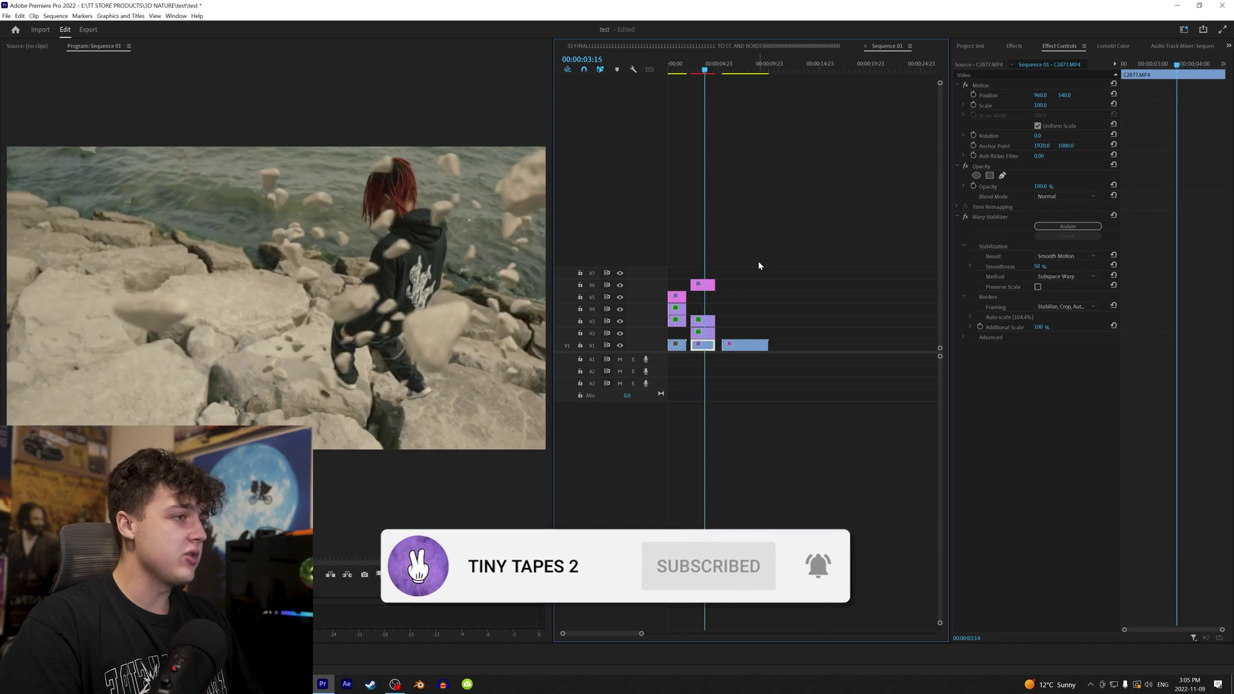
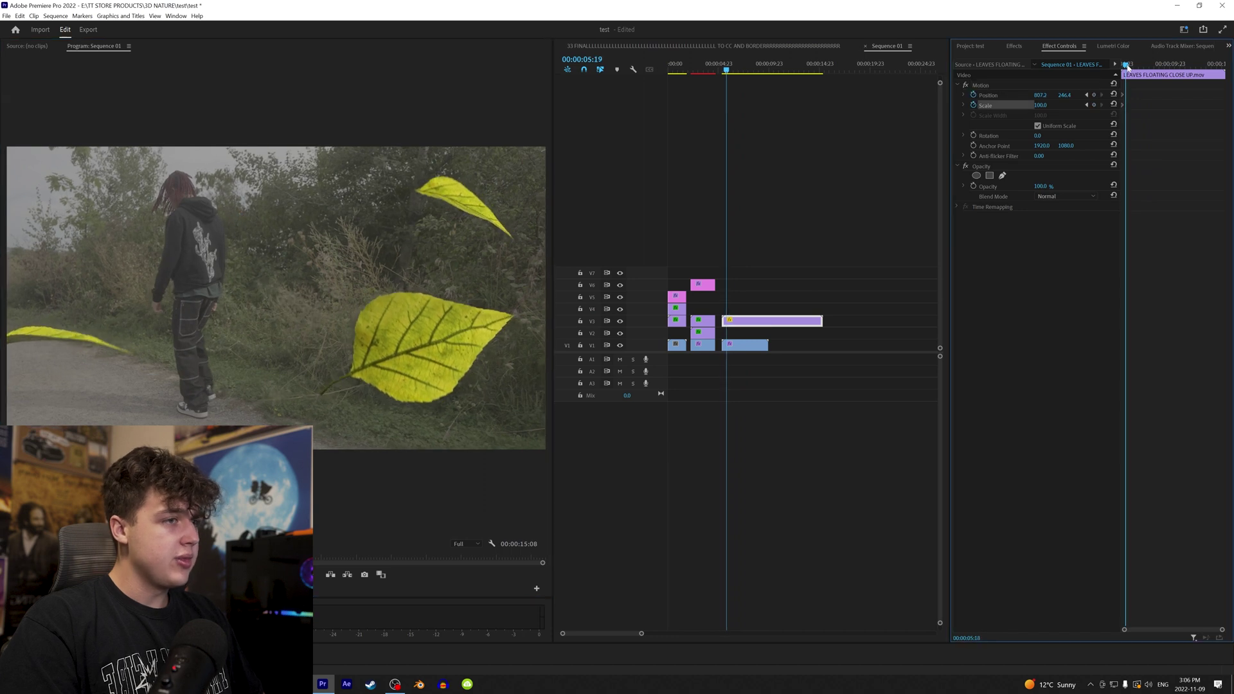
- Keyframe the LEAVES FLOATING CLOSE UP clip's horizontal position at the third shot's end to follow the camera, and trim the clip to the shot
{"action": "left_click_drag", "start_coordinate": [1125, 65], "coordinate": [1170, 65]}
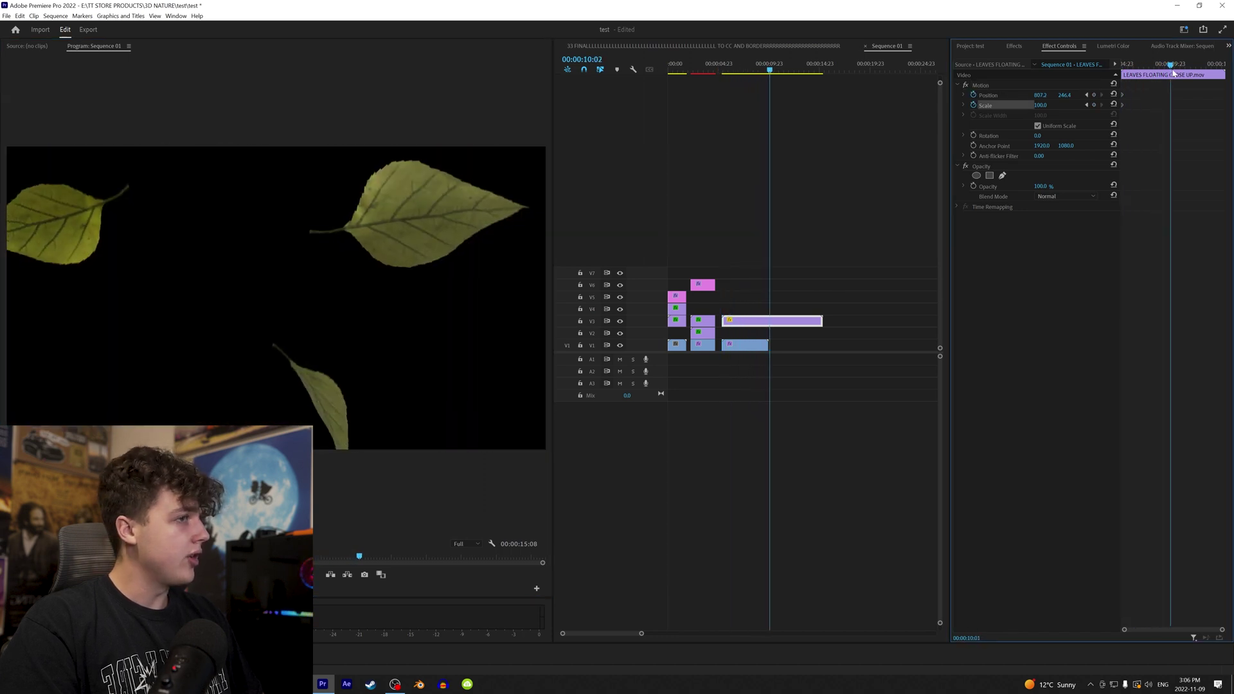
{"action": "left_click_drag", "start_coordinate": [1040, 95], "coordinate": [1092, 95]}
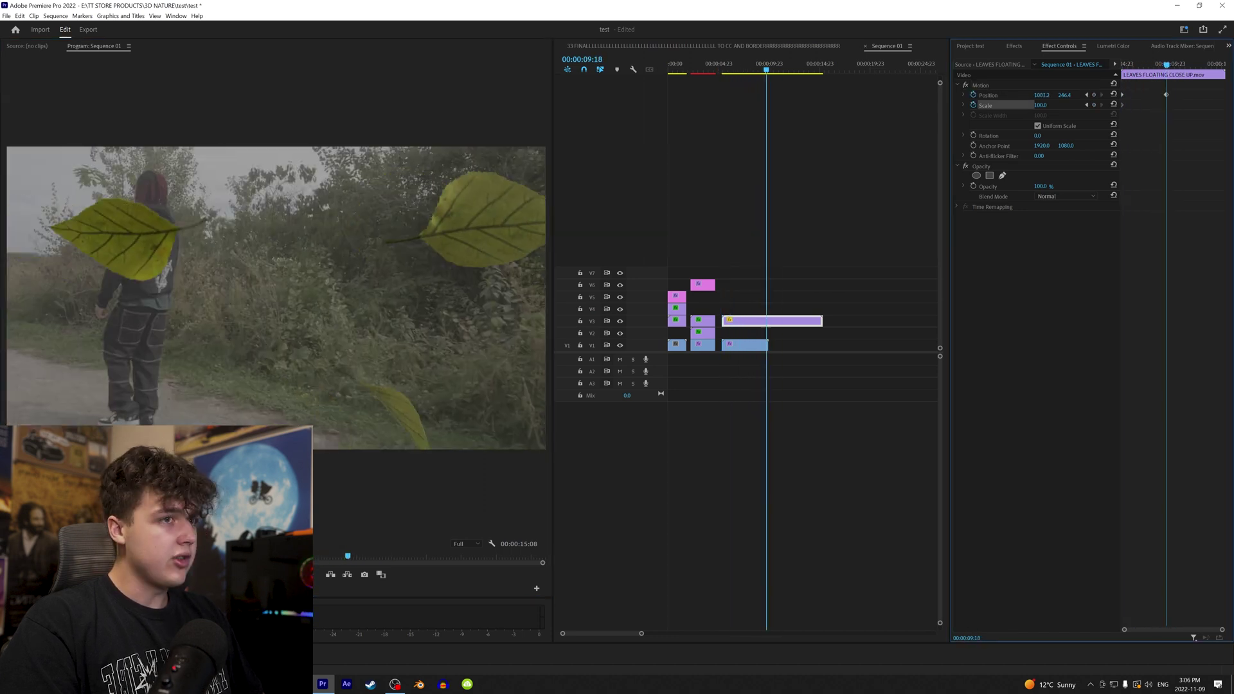
{"action": "key", "text": "space"}
{"action": "left_click_drag", "start_coordinate": [723, 69], "coordinate": [728, 68]}
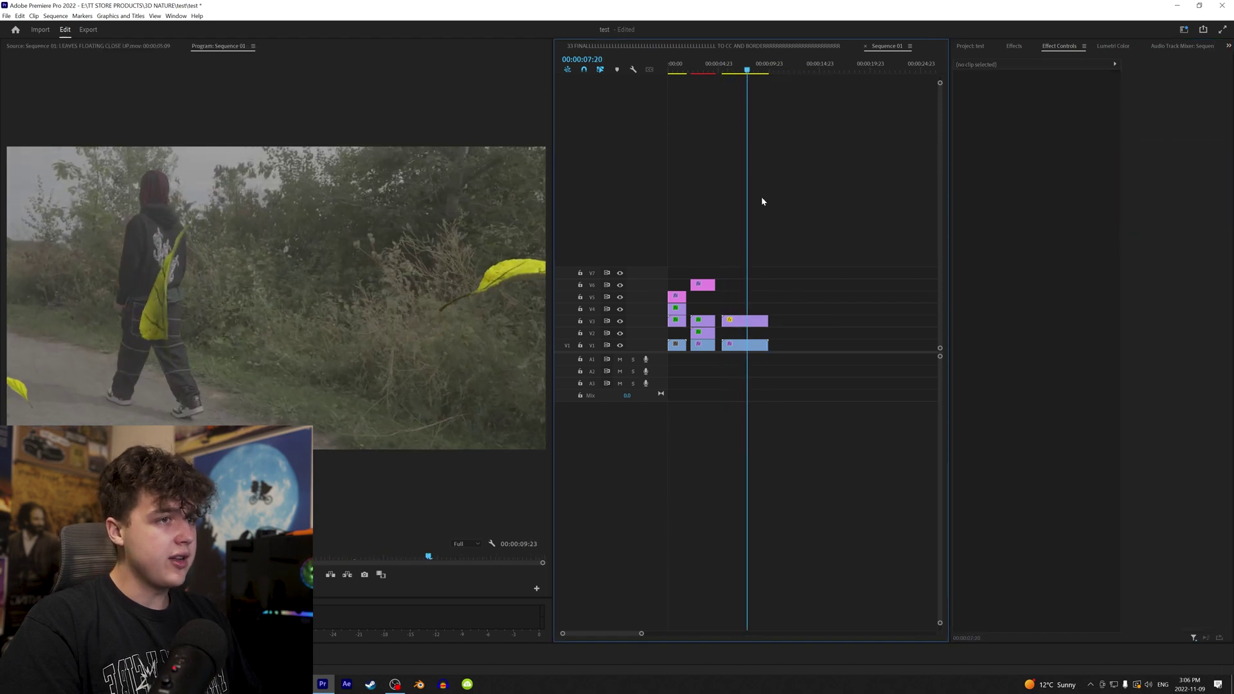
- Grade the LEAVES FLOATING CLOSE UP clip: temperature 34.6, tint about -79, saturation 50.5, contrast and whites -100, highlights -88.9, shadows -49.5
{"action": "left_click", "coordinate": [764, 345]}
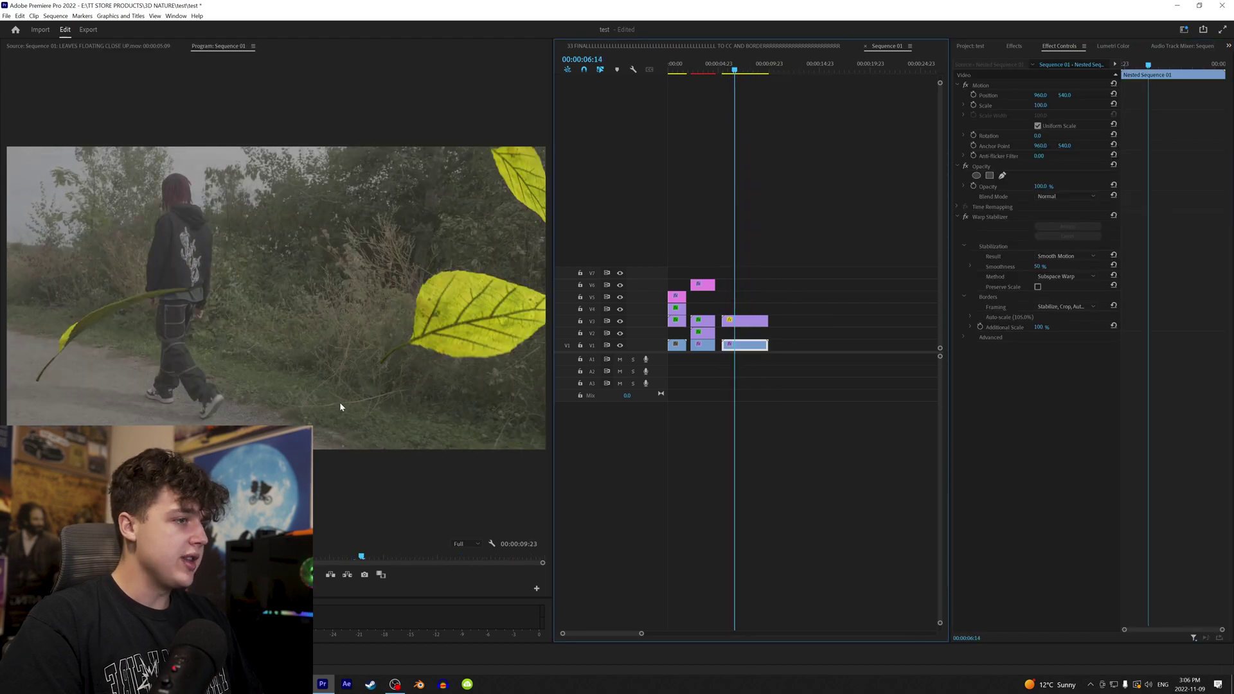
{"action": "left_click", "coordinate": [752, 321]}
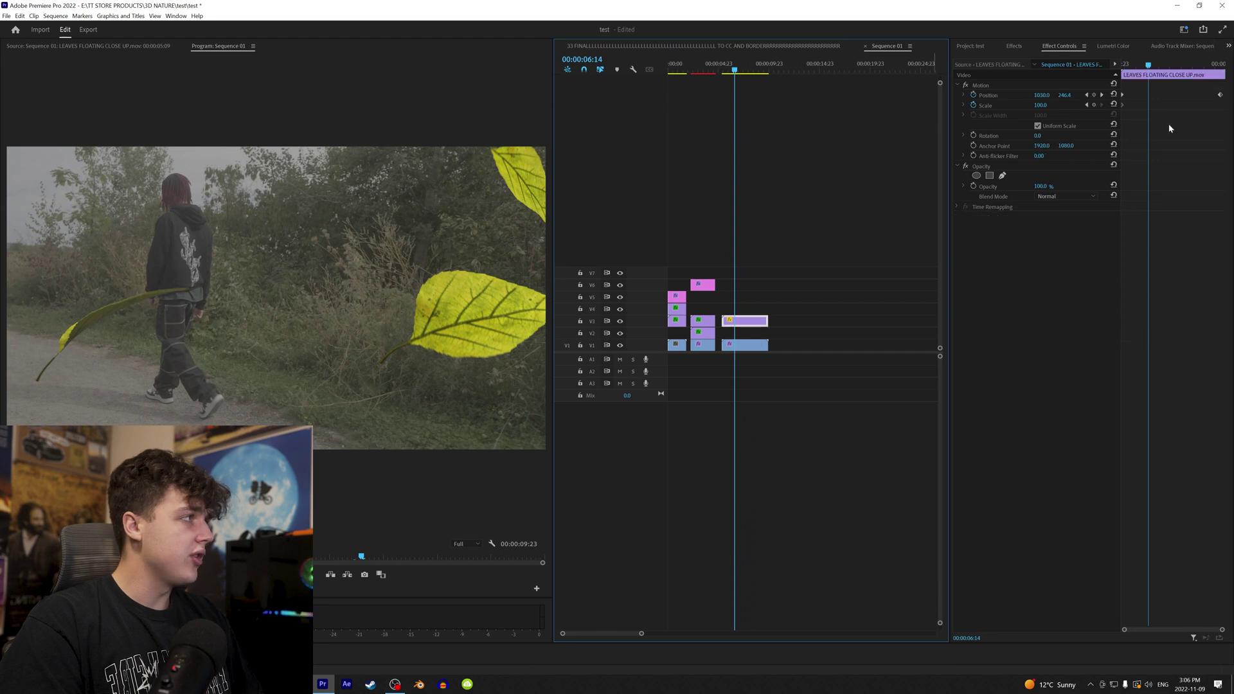
{"action": "left_click", "coordinate": [1100, 49]}
{"action": "left_click_drag", "start_coordinate": [1021, 194], "coordinate": [1031, 192]}
{"action": "left_click_drag", "start_coordinate": [1033, 202], "coordinate": [1055, 202]}
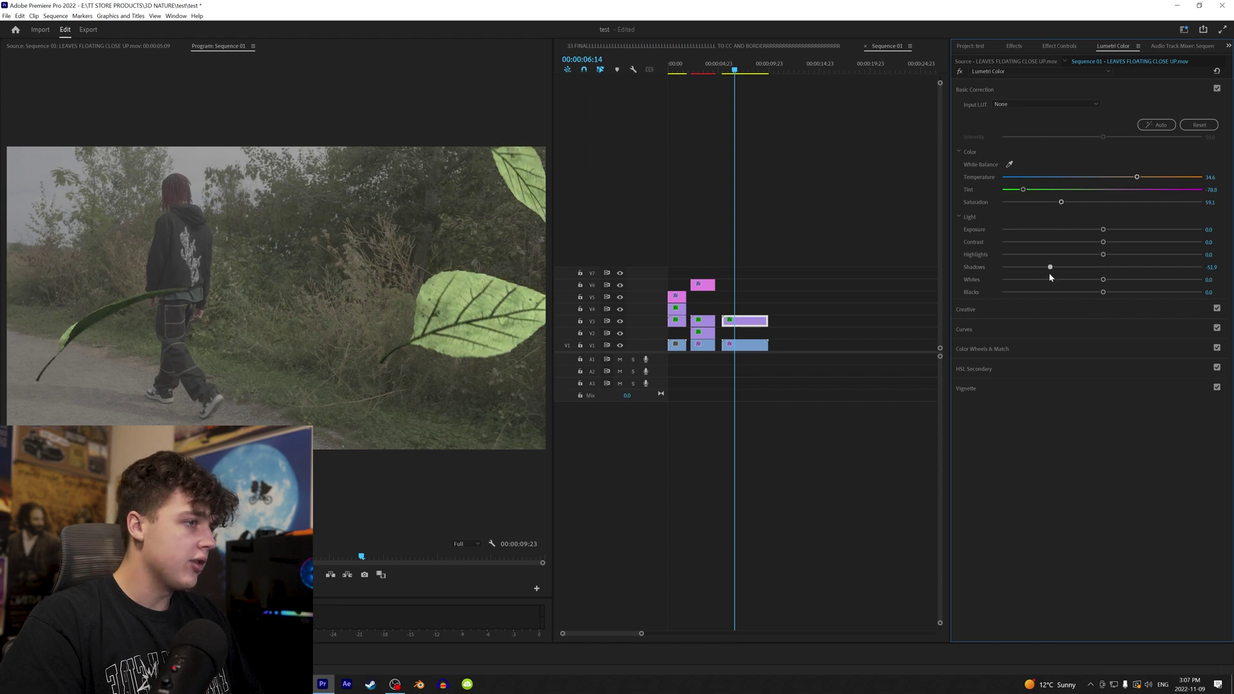
{"action": "left_click_drag", "start_coordinate": [1051, 278], "coordinate": [1007, 294]}
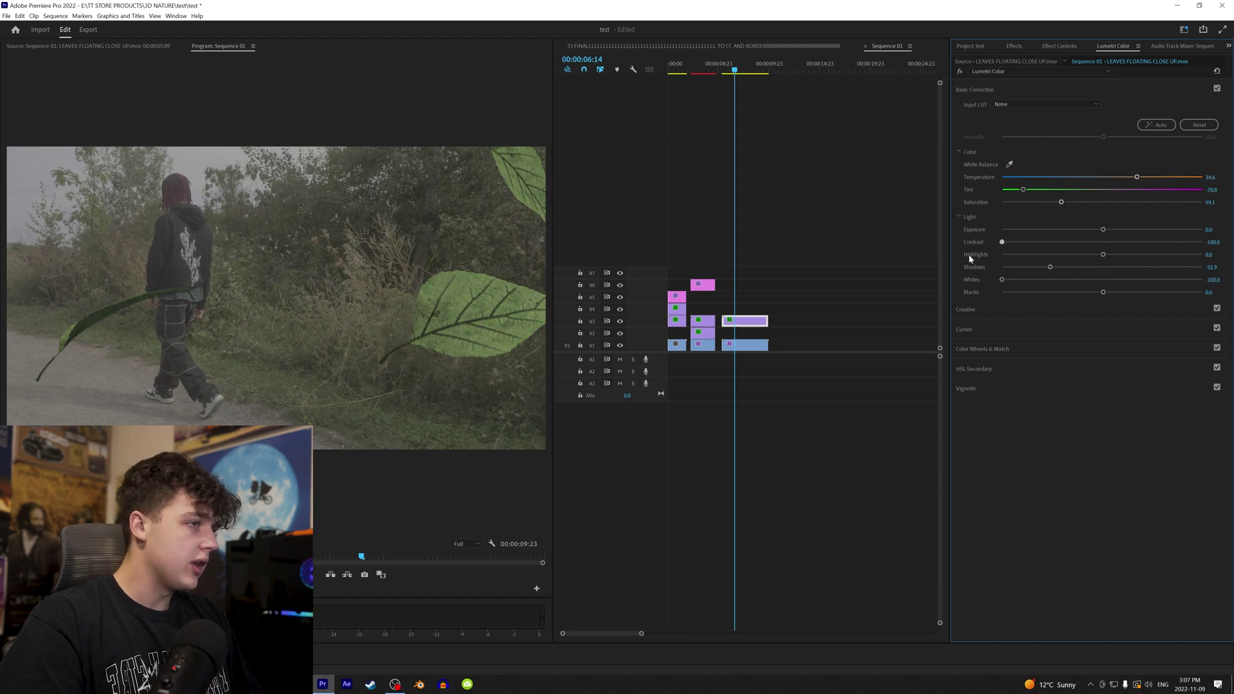
{"action": "mouse_move", "coordinate": [1050, 267]}
{"action": "left_mouse_down"}
{"action": "mouse_move", "coordinate": [1093, 267]}
{"action": "mouse_move", "coordinate": [1058, 255]}
{"action": "left_mouse_up"}
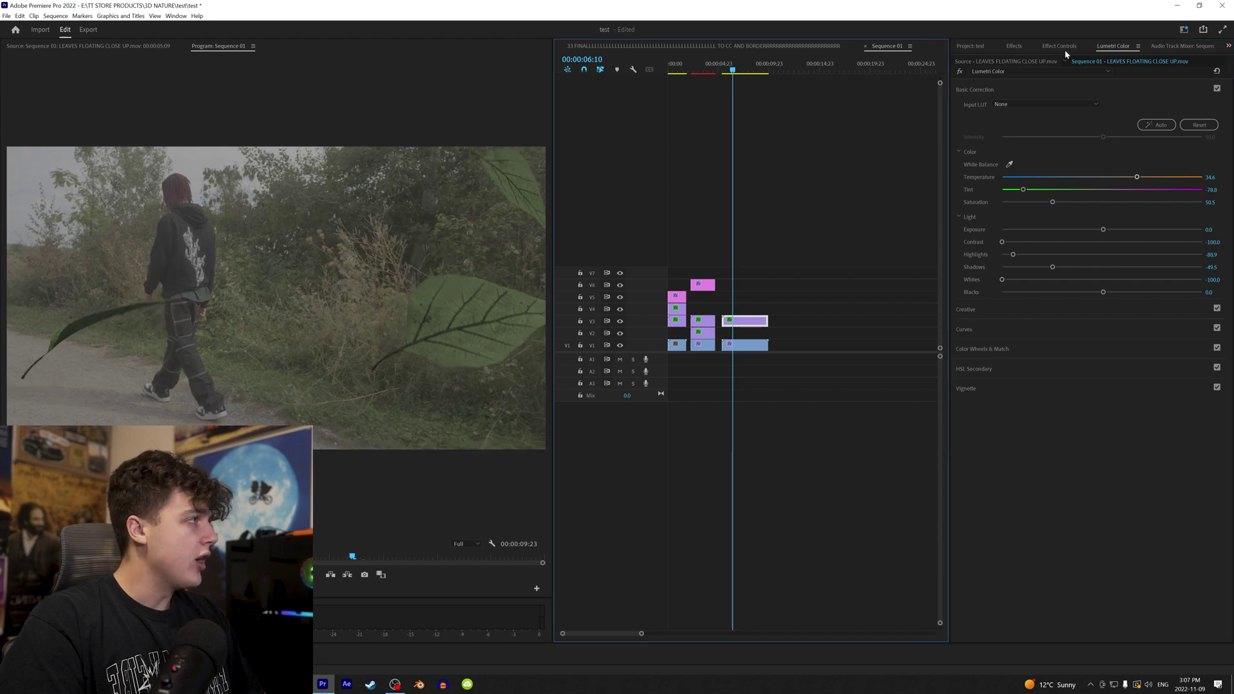
- Apply a Gaussian Blur with blurriness 22.2 to the LEAVES FLOATING CLOSE UP clip and play back the third shot
{"action": "left_click", "coordinate": [1014, 45]}
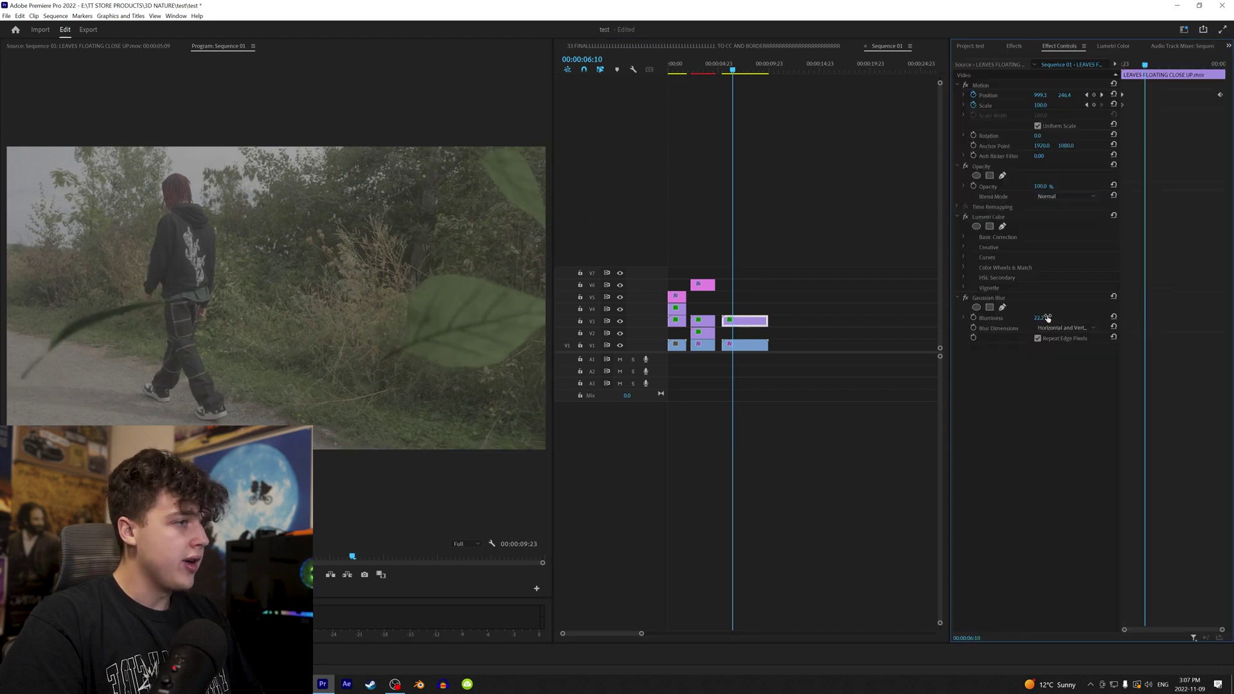
{"action": "key", "text": "space"}
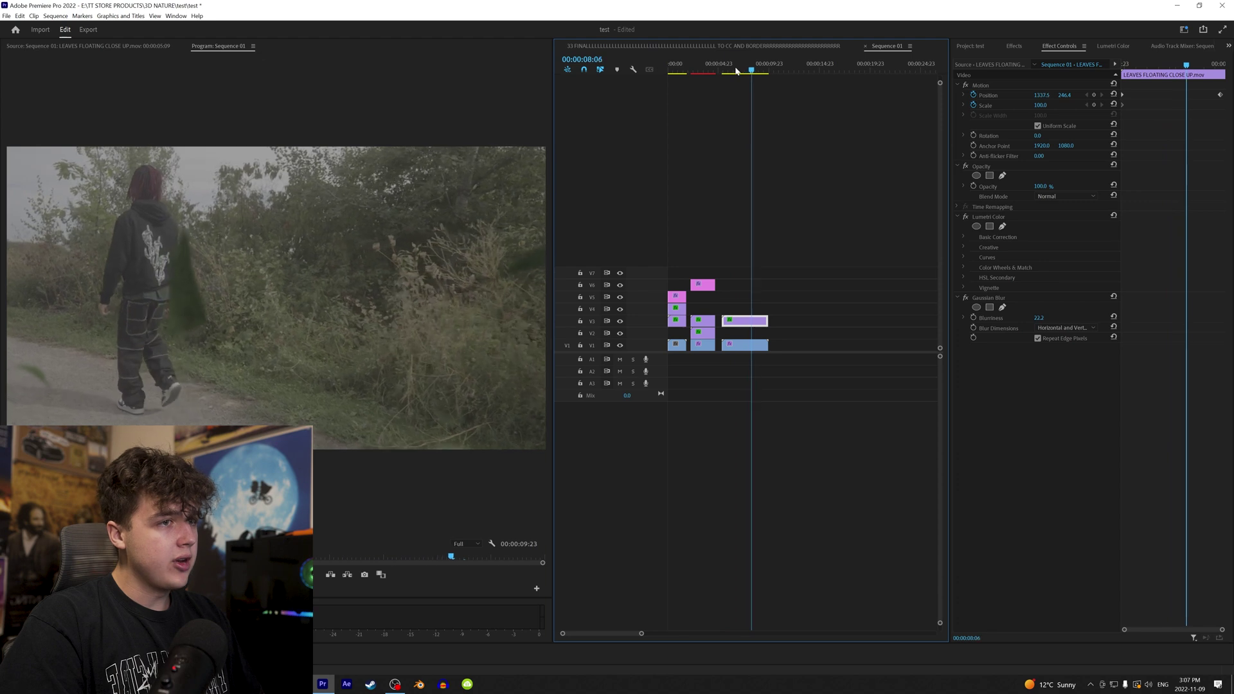
{"action": "left_click", "coordinate": [736, 69]}
{"action": "key", "text": "space"}
{"action": "key", "text": "space"}
- Bring the LEAVES FLOATING UP clip from the leaves folder onto track V2 at the start of the third shot
{"action": "left_click", "coordinate": [298, 684]}
{"action": "left_click", "coordinate": [328, 395]}
{"action": "left_click", "coordinate": [432, 411]}
{"action": "left_click_drag", "start_coordinate": [436, 390], "coordinate": [726, 333]}
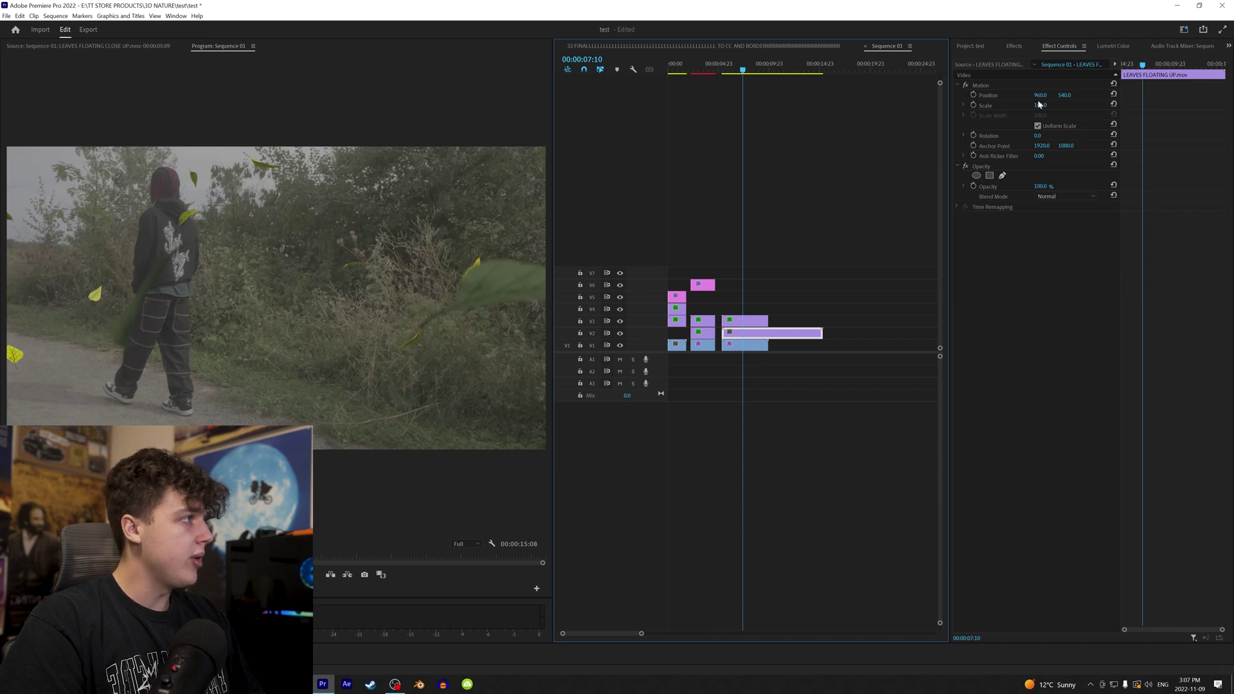
- Set the LEAVES FLOATING UP clip's scale to 113 and vertical position to 645, and start position and scale keyframes at its beginning
{"action": "left_click_drag", "start_coordinate": [1039, 104], "coordinate": [974, 105]}
{"action": "left_click_drag", "start_coordinate": [1064, 95], "coordinate": [1131, 95]}
{"action": "left_click_drag", "start_coordinate": [741, 70], "coordinate": [722, 70]}
{"action": "left_click", "coordinate": [973, 95]}
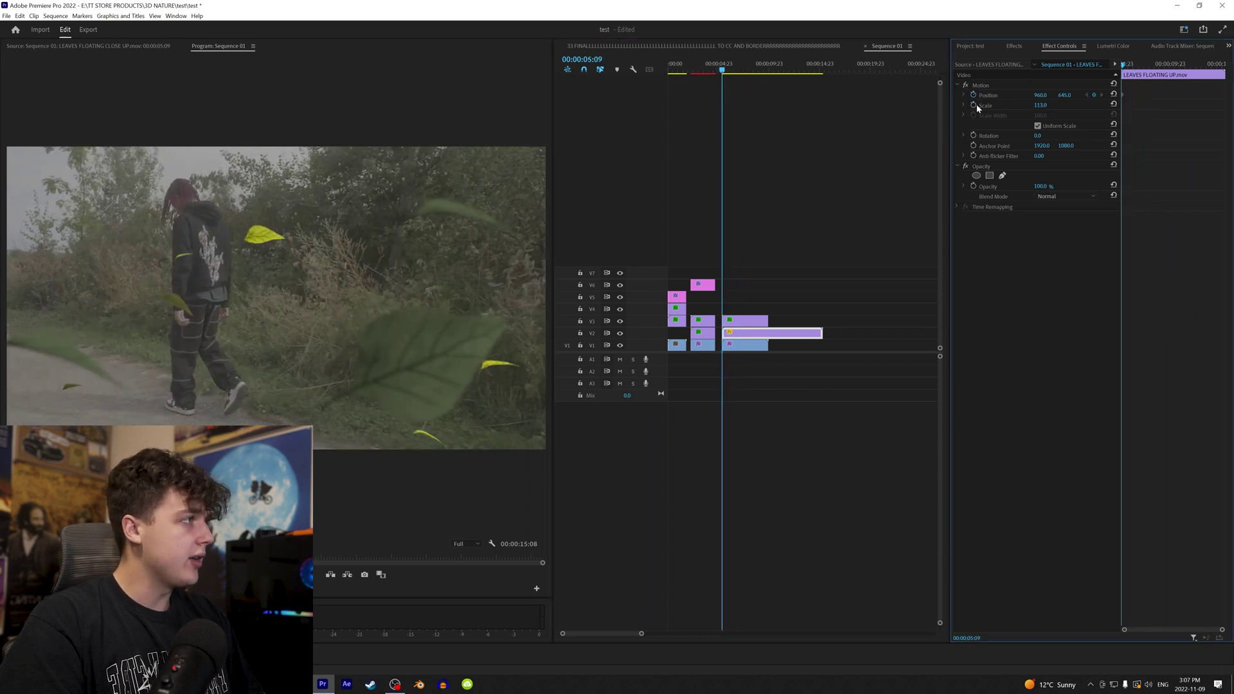
- Keyframe the LEAVES FLOATING UP clip's horizontal position at the third shot's end to follow the camera, and preview the motion
{"action": "left_click_drag", "start_coordinate": [1136, 66], "coordinate": [1168, 66]}
{"action": "left_click_drag", "start_coordinate": [1040, 95], "coordinate": [1233, 95]}
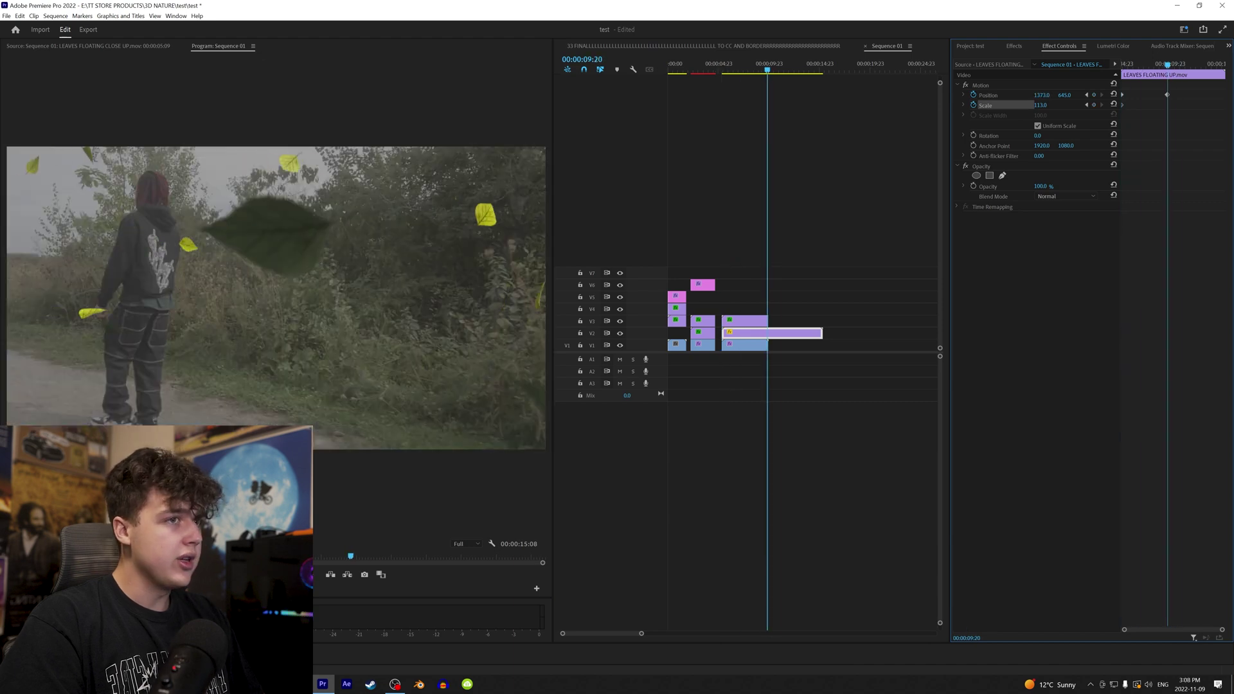
{"action": "left_click_drag", "start_coordinate": [749, 70], "coordinate": [730, 73]}
{"action": "key", "text": "space"}
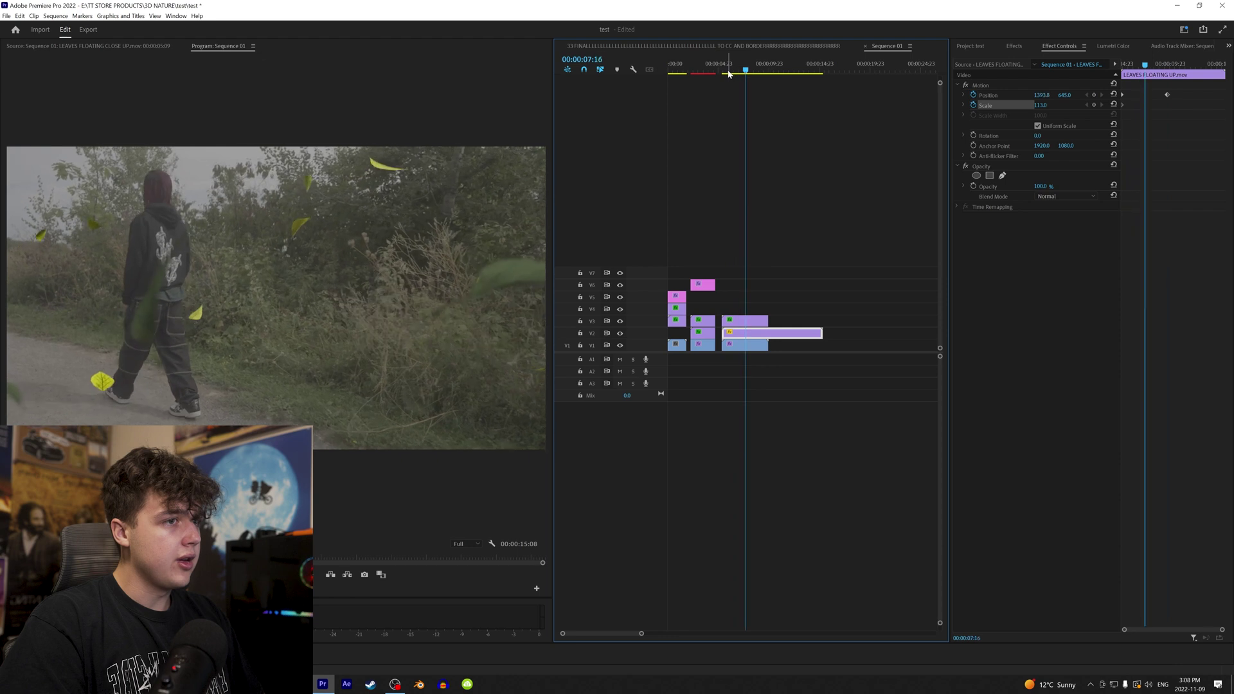
- Paste the close-up leaves' Lumetri Color and Gaussian Blur onto the LEAVES FLOATING UP clip and reduce its blurriness to 4
{"action": "key", "text": "ctrl+alt+v"}
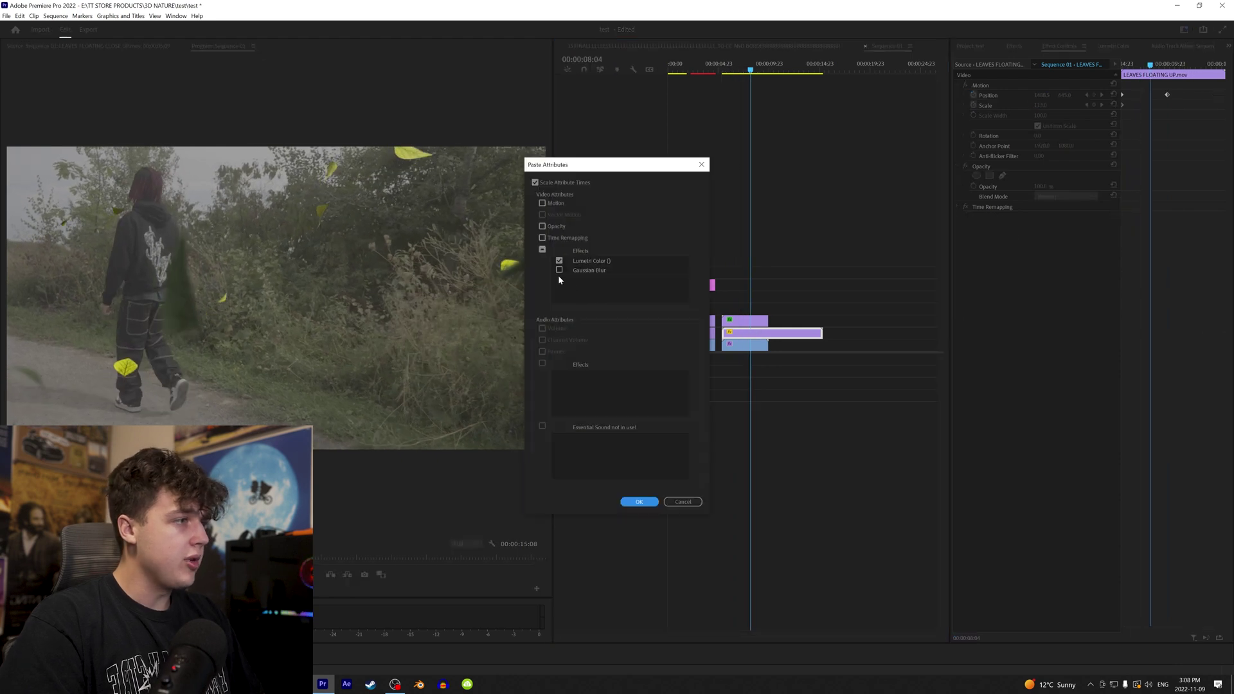
{"action": "left_click", "coordinate": [640, 500]}
{"action": "left_click_drag", "start_coordinate": [1038, 320], "coordinate": [1020, 319]}
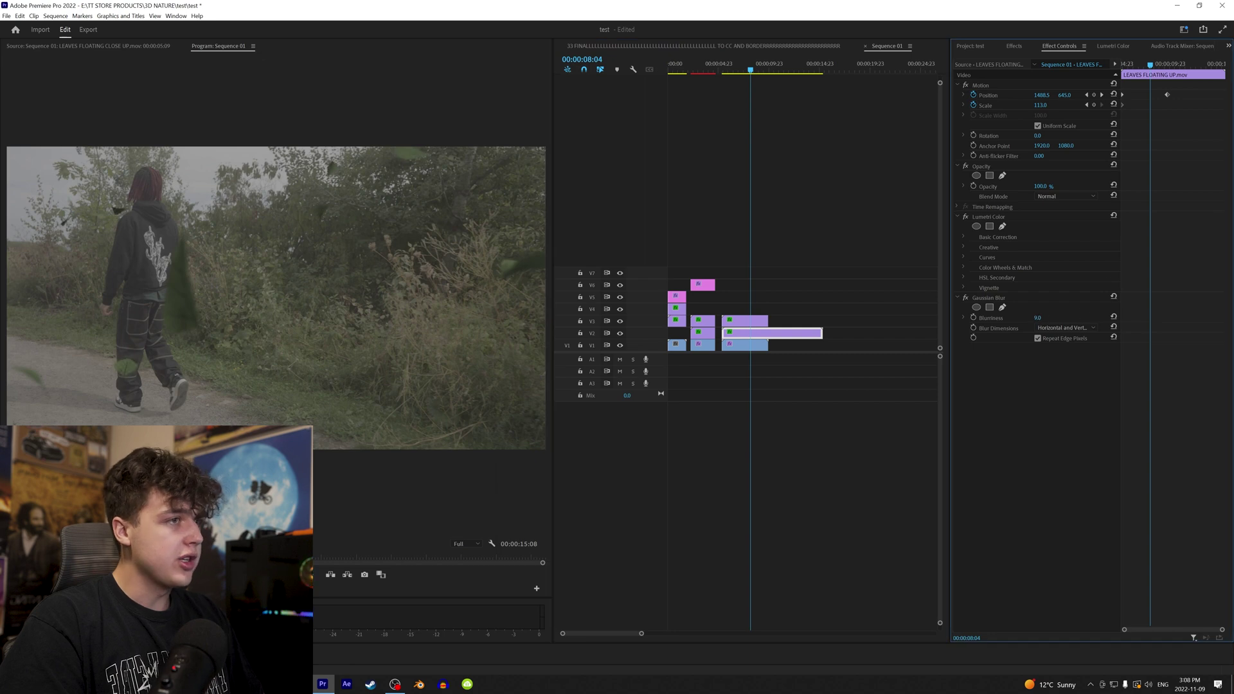
{"action": "left_click_drag", "start_coordinate": [750, 70], "coordinate": [723, 68]}
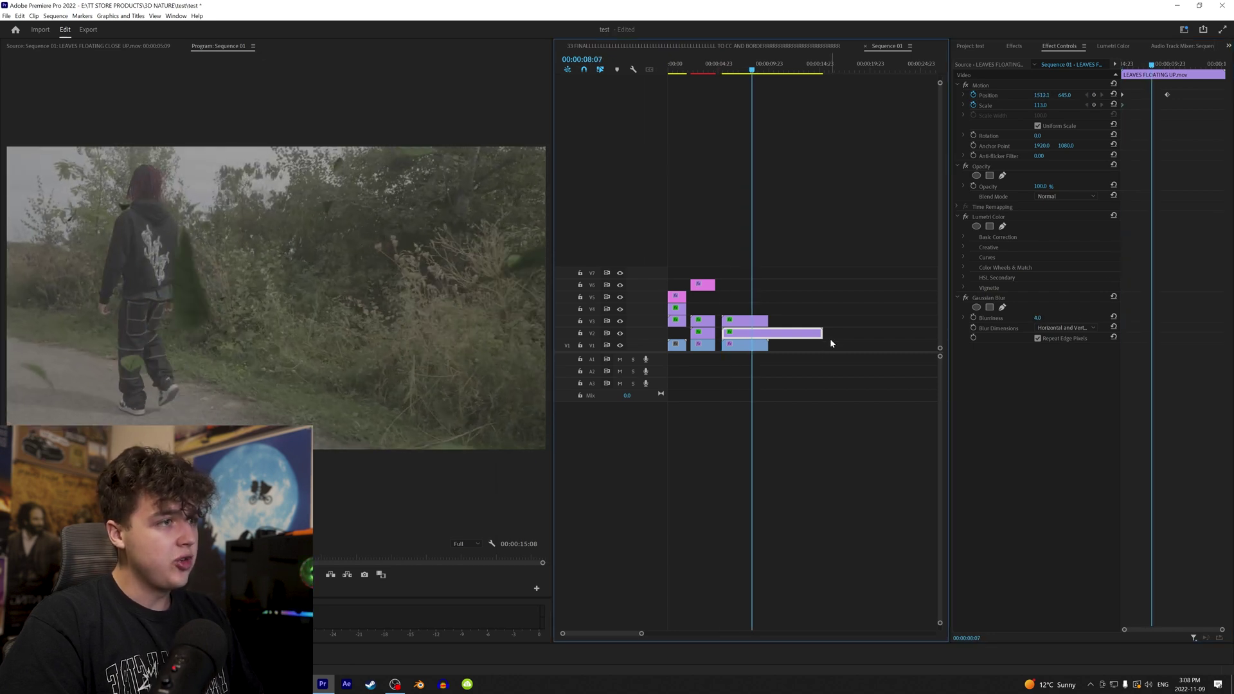
- Cut the LEAVES FLOATING UP clip at the end of the third shot, delete the excess and scrub through the shot
{"action": "key", "text": "space"}
{"action": "key", "text": "c"}
{"action": "left_click", "coordinate": [768, 334]}
{"action": "key", "text": "v"}
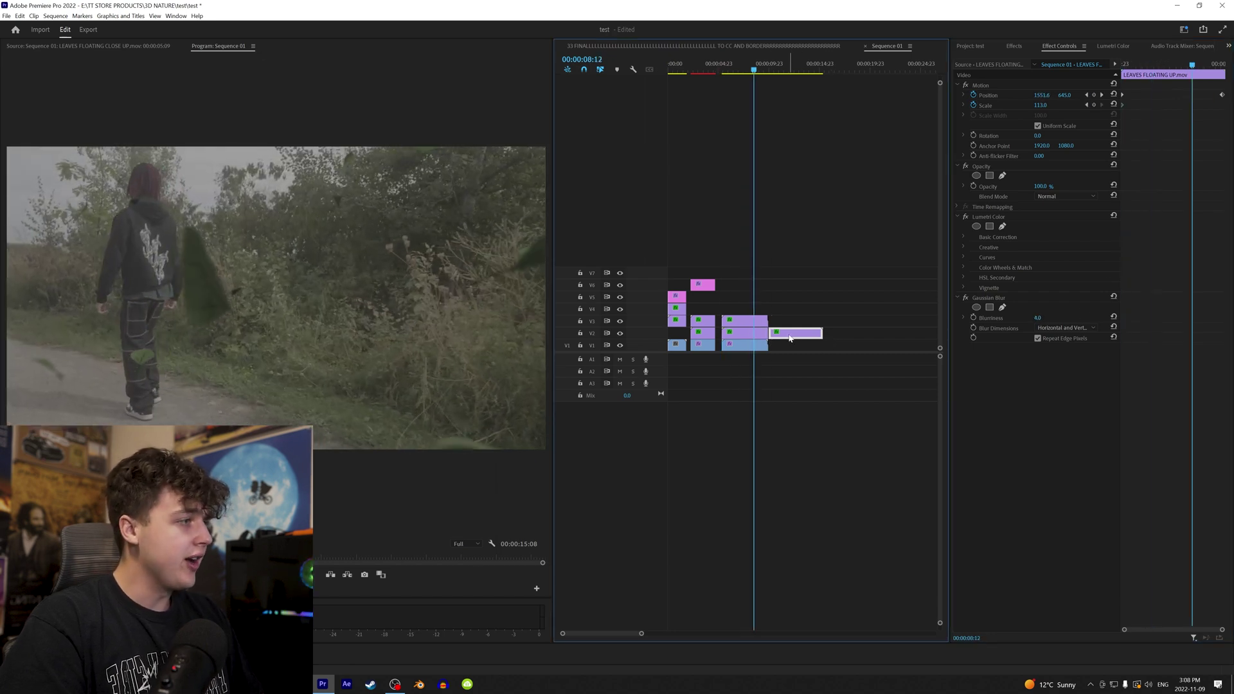
{"action": "key", "text": "Delete"}
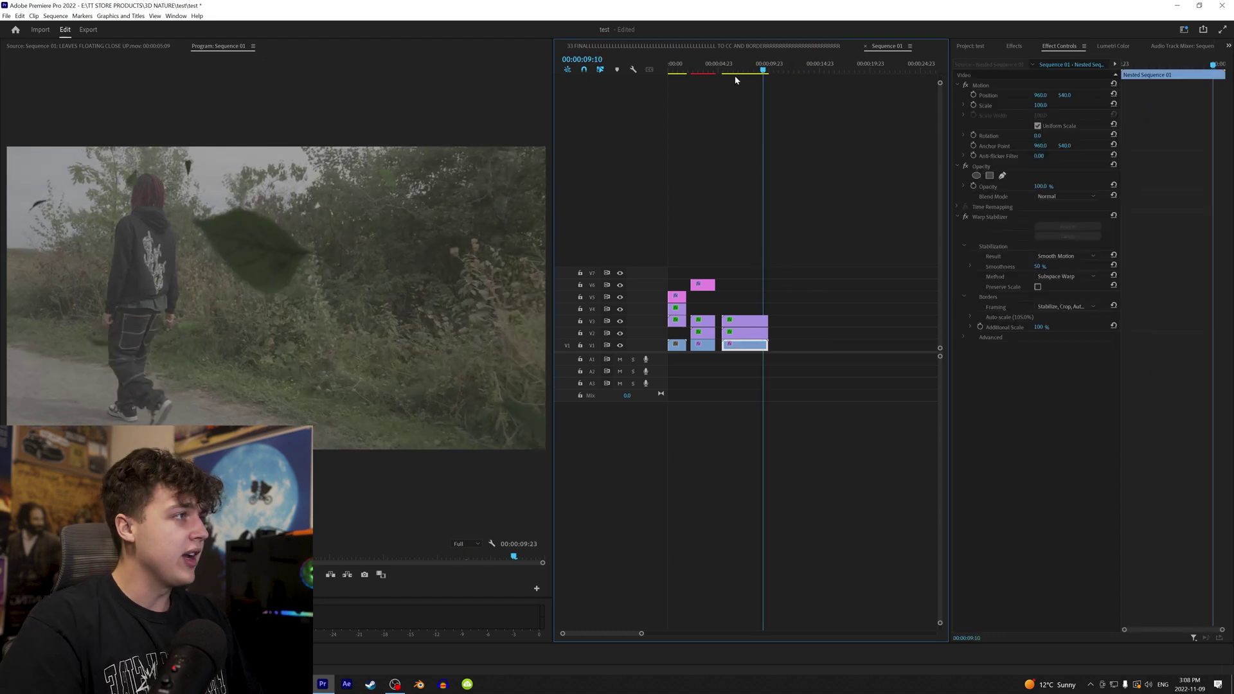
{"action": "left_click", "coordinate": [745, 71]}
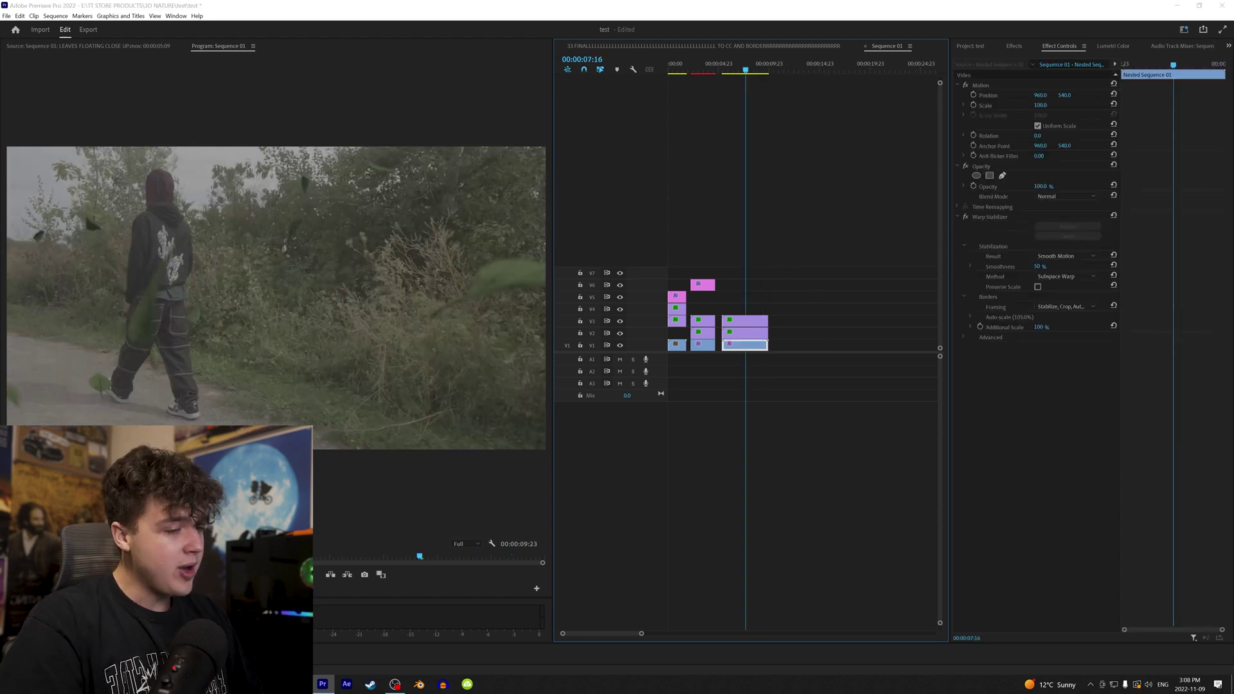
- Add a leaves vortex clip from the LEAVES vortex folder above the third shot and scrub to view it
{"action": "left_click", "coordinate": [299, 684]}
{"action": "left_click", "coordinate": [429, 352]}
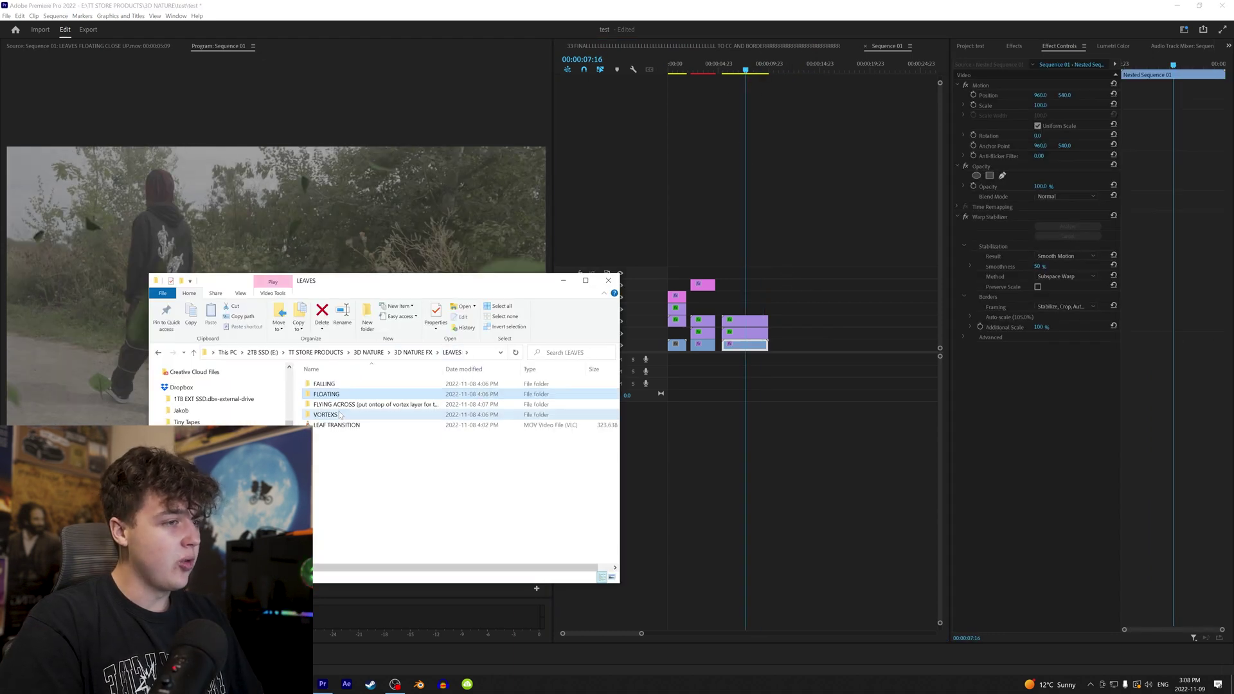
{"action": "double_click", "coordinate": [347, 410]}
{"action": "left_click_drag", "start_coordinate": [379, 392], "coordinate": [760, 283]}
{"action": "left_click_drag", "start_coordinate": [746, 71], "coordinate": [756, 71]}
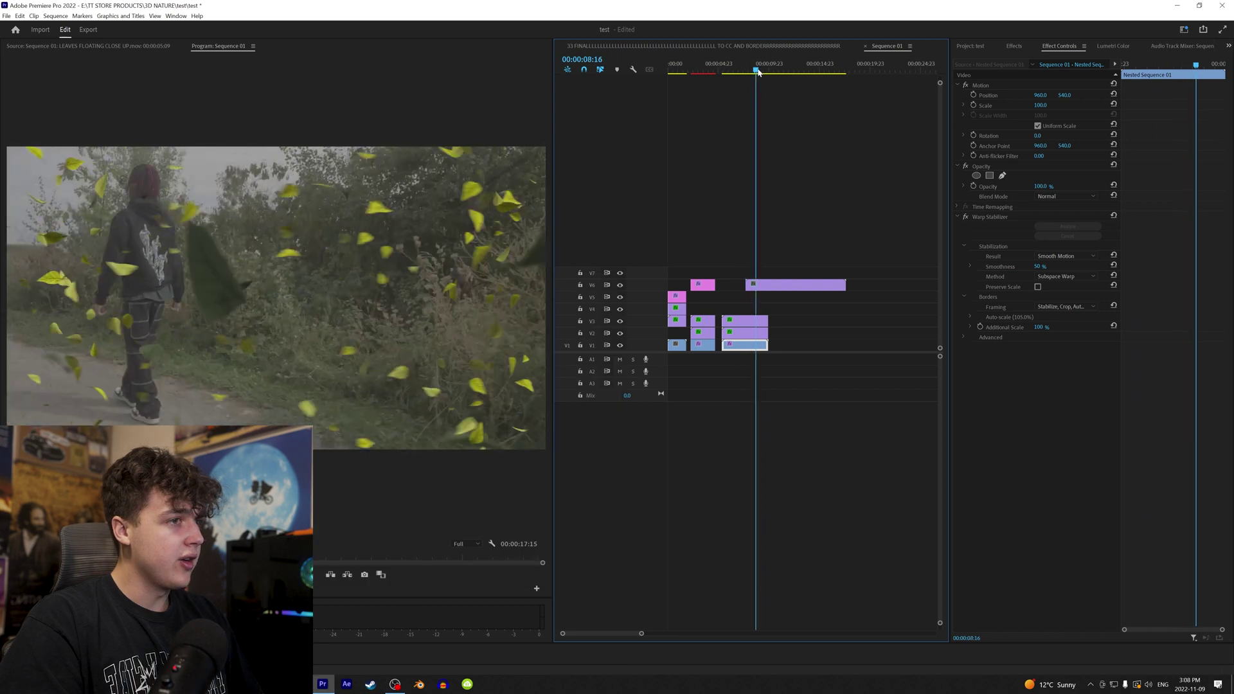
{"action": "left_click_drag", "start_coordinate": [756, 71], "coordinate": [759, 71]}
- Move the leaves vortex clip to track V4 and fit it around the walking person at a scale of about 50.7
{"action": "left_click_drag", "start_coordinate": [778, 285], "coordinate": [749, 309]}
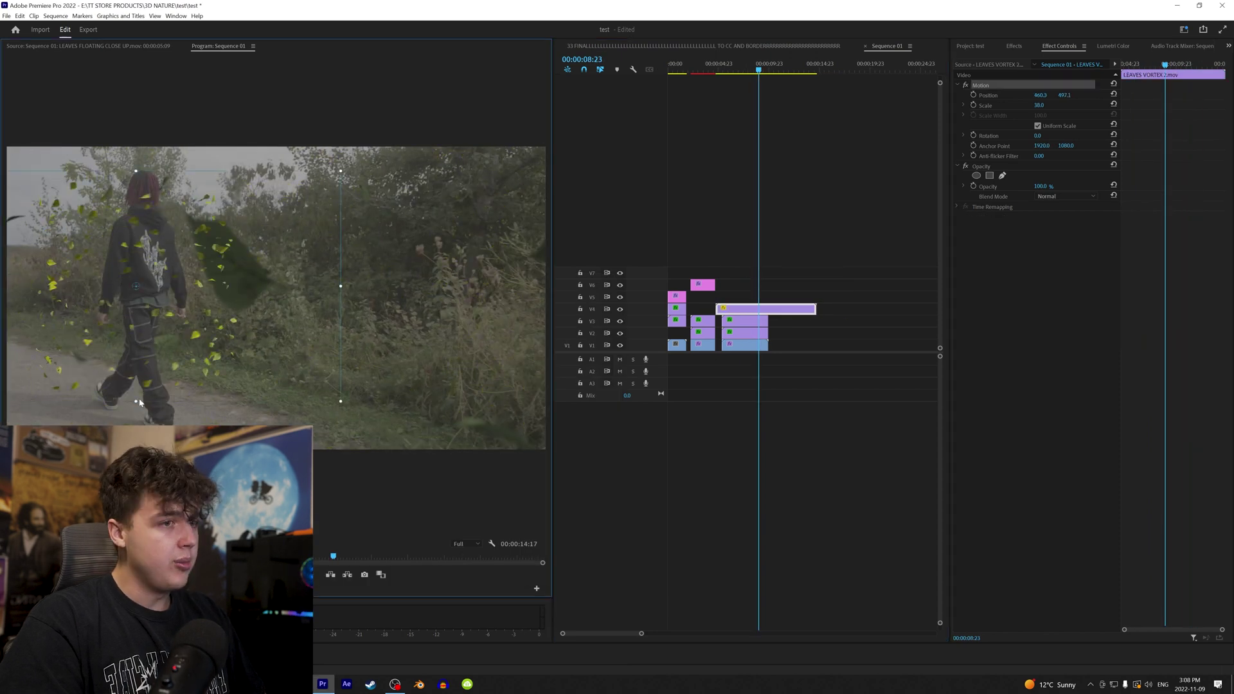
{"action": "left_click_drag", "start_coordinate": [140, 403], "coordinate": [141, 438]}
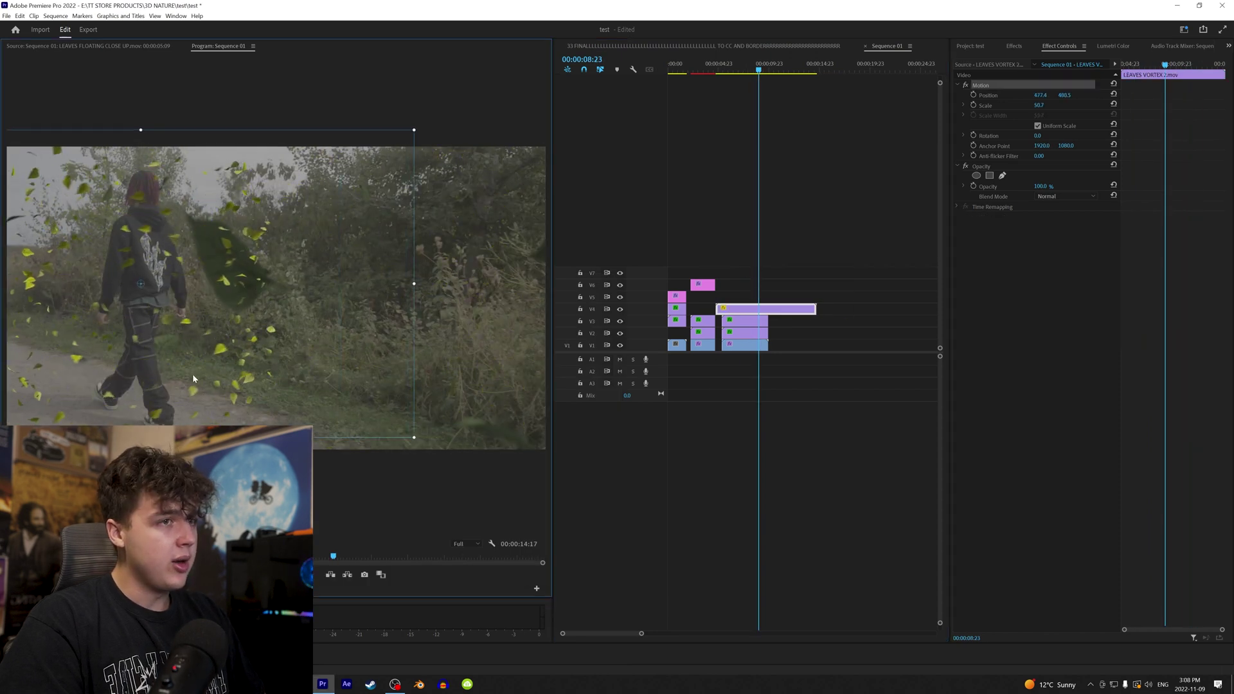
{"action": "left_click", "coordinate": [745, 70]}
{"action": "left_click_drag", "start_coordinate": [745, 70], "coordinate": [748, 71]}
- Delete the leaves vortex clip from the timeline and scrub back through the third shot
{"action": "left_click", "coordinate": [773, 310]}
{"action": "key", "text": "Delete"}
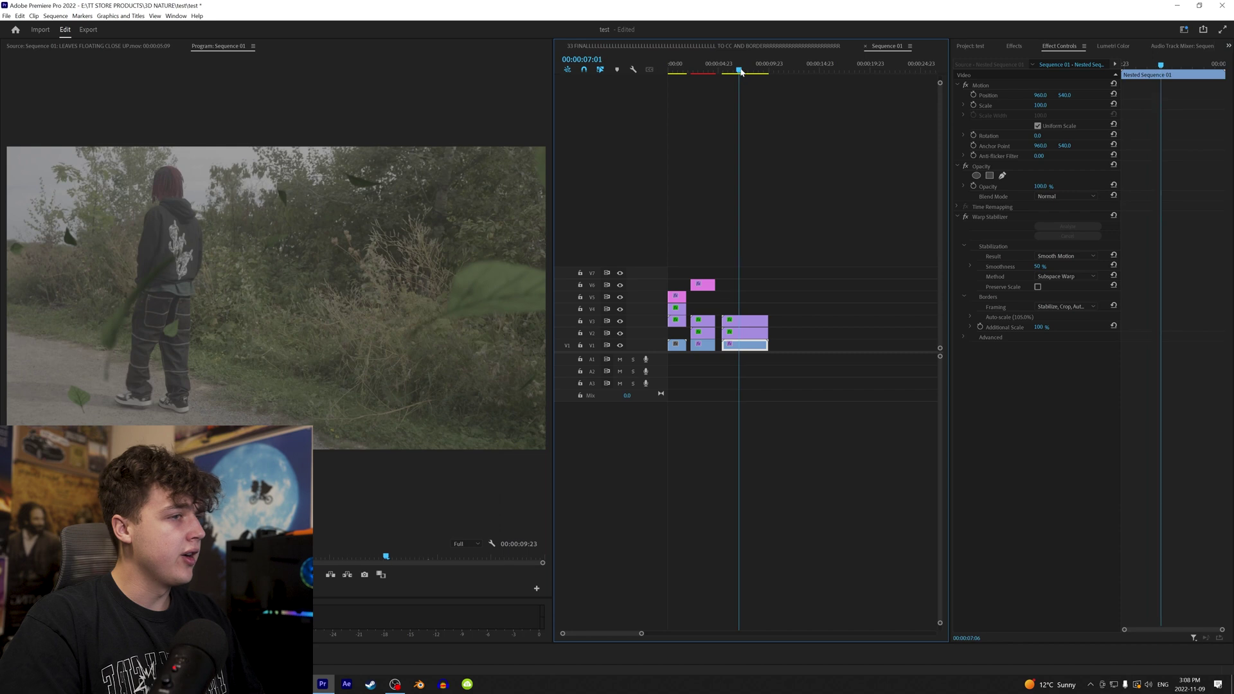
{"action": "left_click_drag", "start_coordinate": [739, 69], "coordinate": [738, 69]}
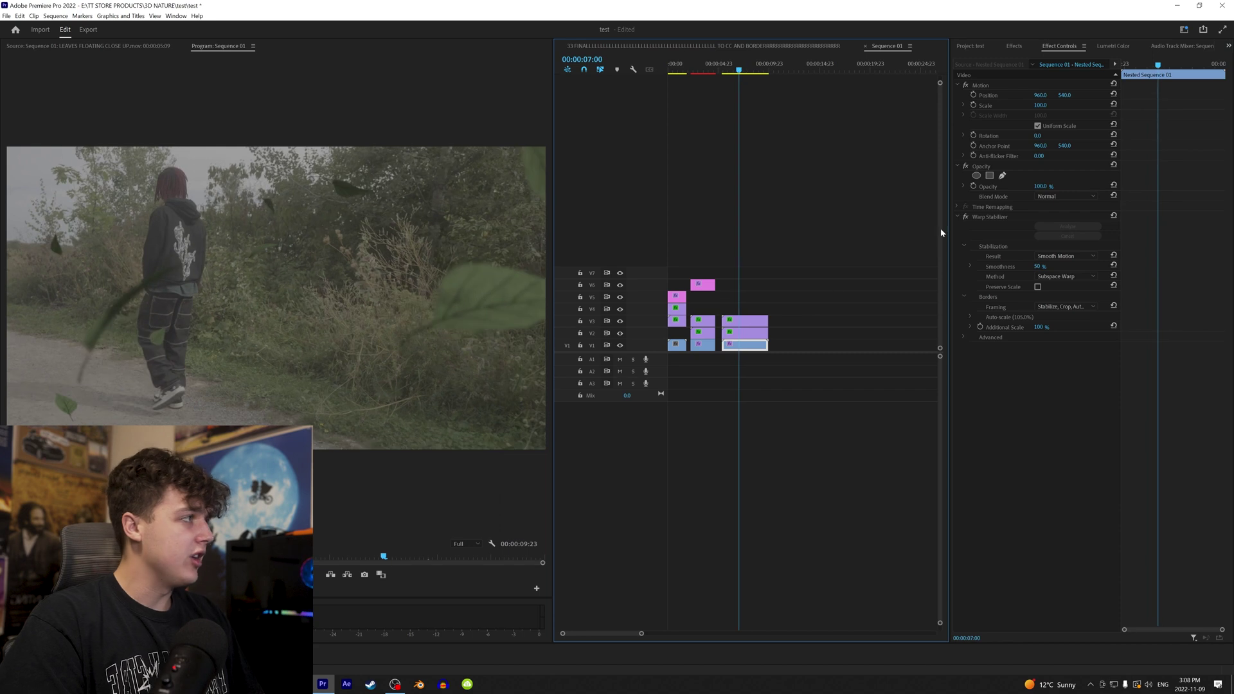
- Place an adjustment layer on track V4 above the third shot and apply a Lumetri Color creative look to it
{"action": "left_click", "coordinate": [977, 45]}
{"action": "left_click_drag", "start_coordinate": [1176, 520], "coordinate": [767, 308]}
{"action": "left_click", "coordinate": [1112, 46]}
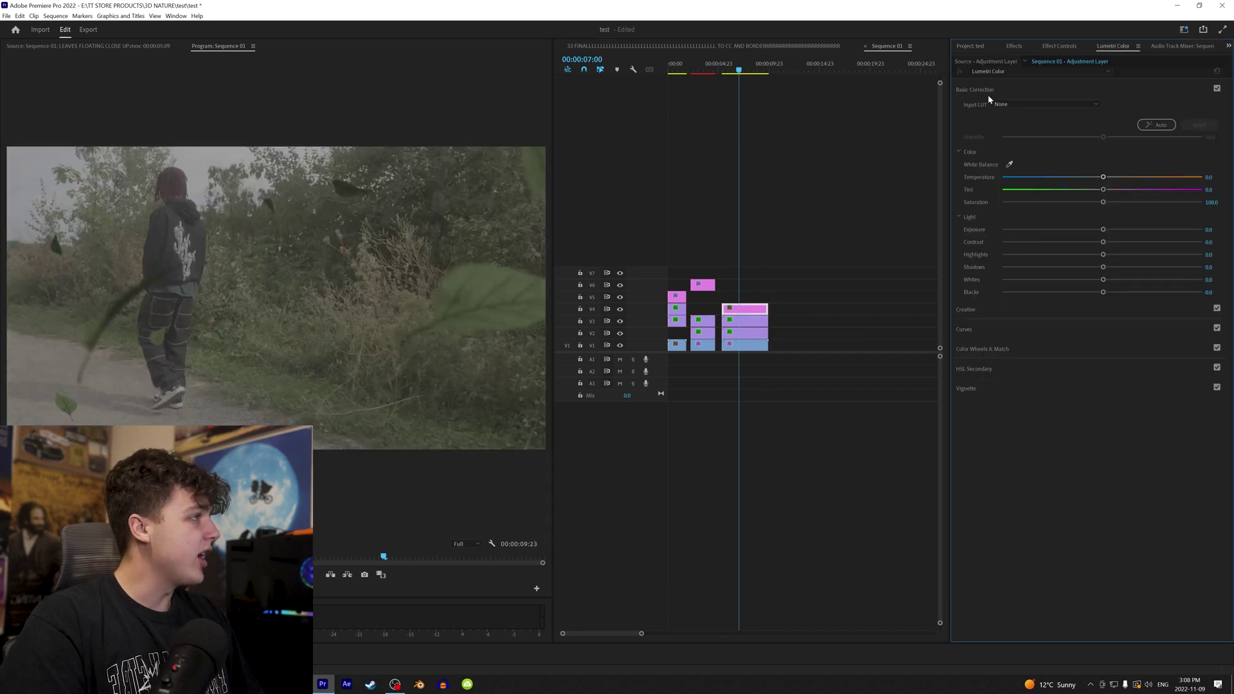
{"action": "left_click", "coordinate": [986, 98]}
{"action": "left_click", "coordinate": [1012, 124]}
{"action": "left_click", "coordinate": [1019, 142]}
{"action": "left_click_drag", "start_coordinate": [1061, 129], "coordinate": [1060, 254]}
{"action": "double_click", "coordinate": [327, 242]}
{"action": "left_click_drag", "start_coordinate": [737, 69], "coordinate": [746, 70]}
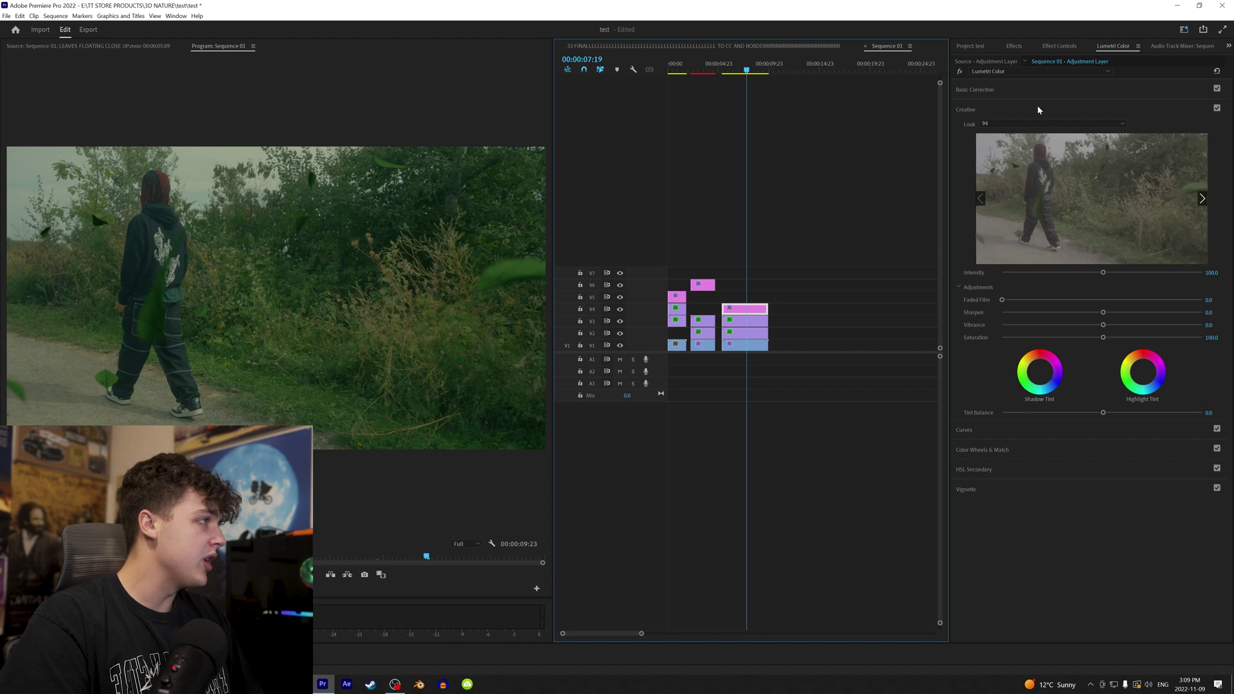
- Grade the adjustment layer with temperature about 17, contrast 20, highlights 84, shadows -29 and whites 45, and scrub through the shot
{"action": "left_click", "coordinate": [1028, 90]}
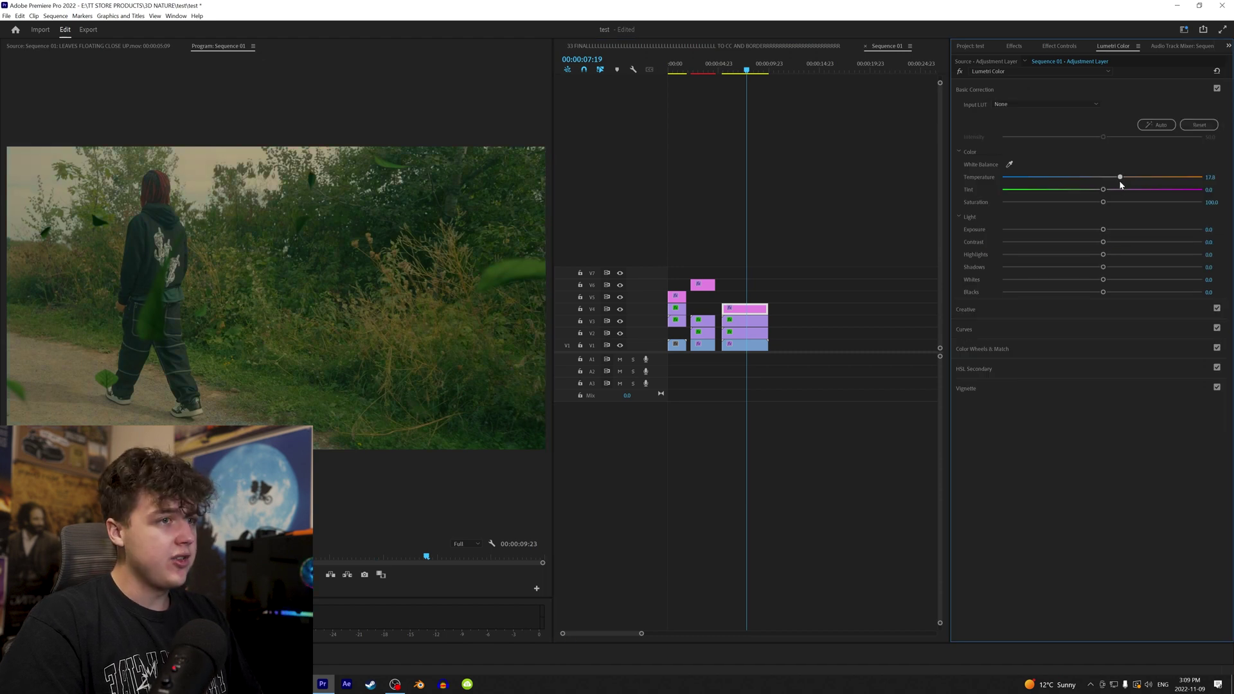
{"action": "left_click_drag", "start_coordinate": [1103, 267], "coordinate": [1186, 255]}
{"action": "left_click_drag", "start_coordinate": [1103, 242], "coordinate": [1146, 279]}
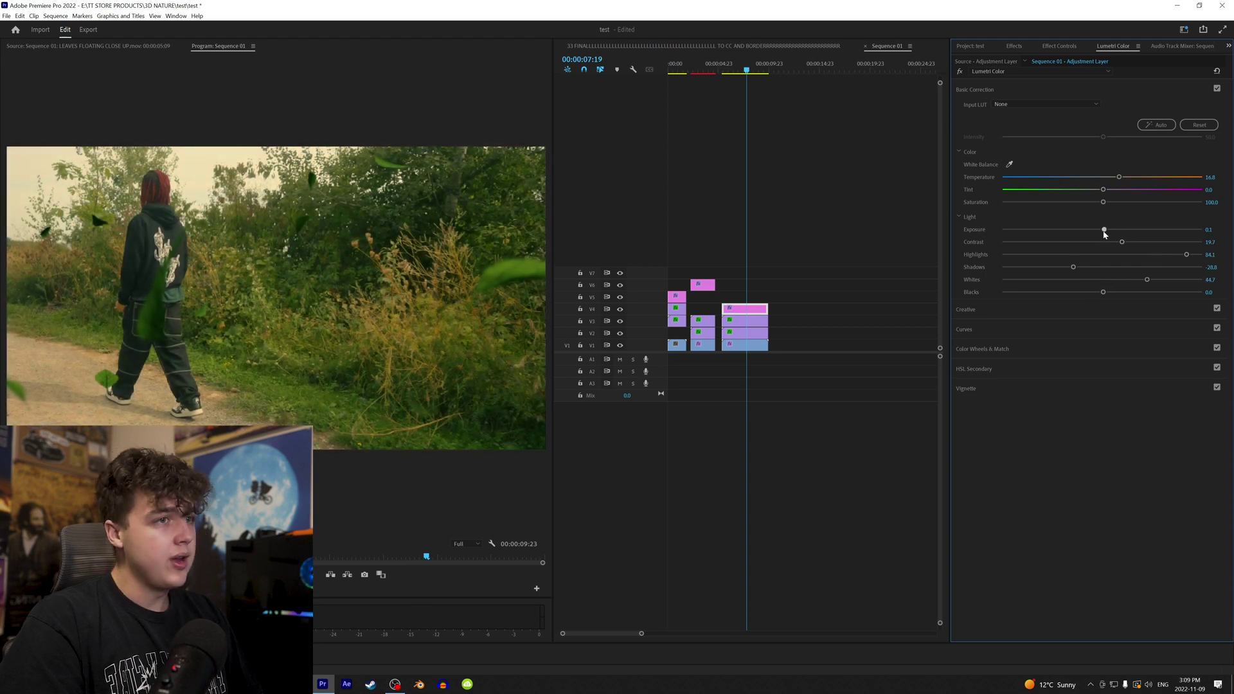
{"action": "mouse_move", "coordinate": [731, 66]}
{"action": "left_mouse_down"}
{"action": "mouse_move", "coordinate": [752, 65]}
{"action": "mouse_move", "coordinate": [737, 70]}
{"action": "left_mouse_up"}
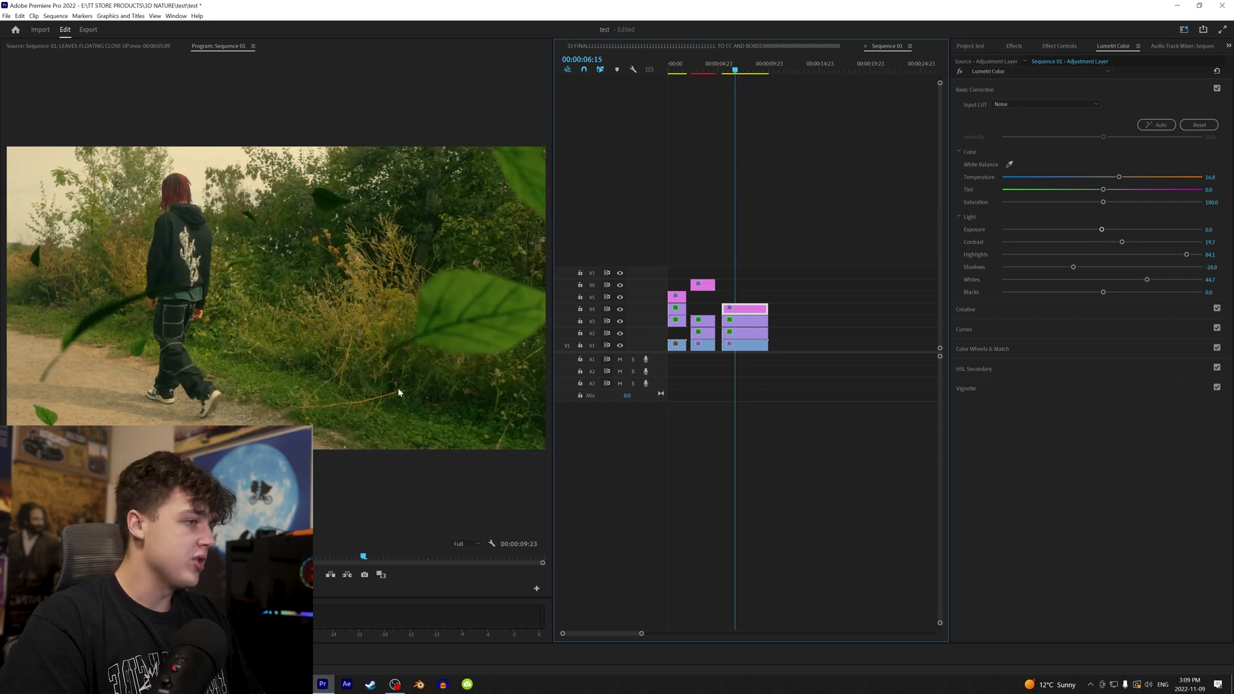
- Add a Gaussian Blur of about 7 with repeated edge pixels to the LEAVES FLOATING UP clip on V2 and play the shot
{"action": "left_click", "coordinate": [1018, 48]}
{"action": "left_click", "coordinate": [1059, 47]}
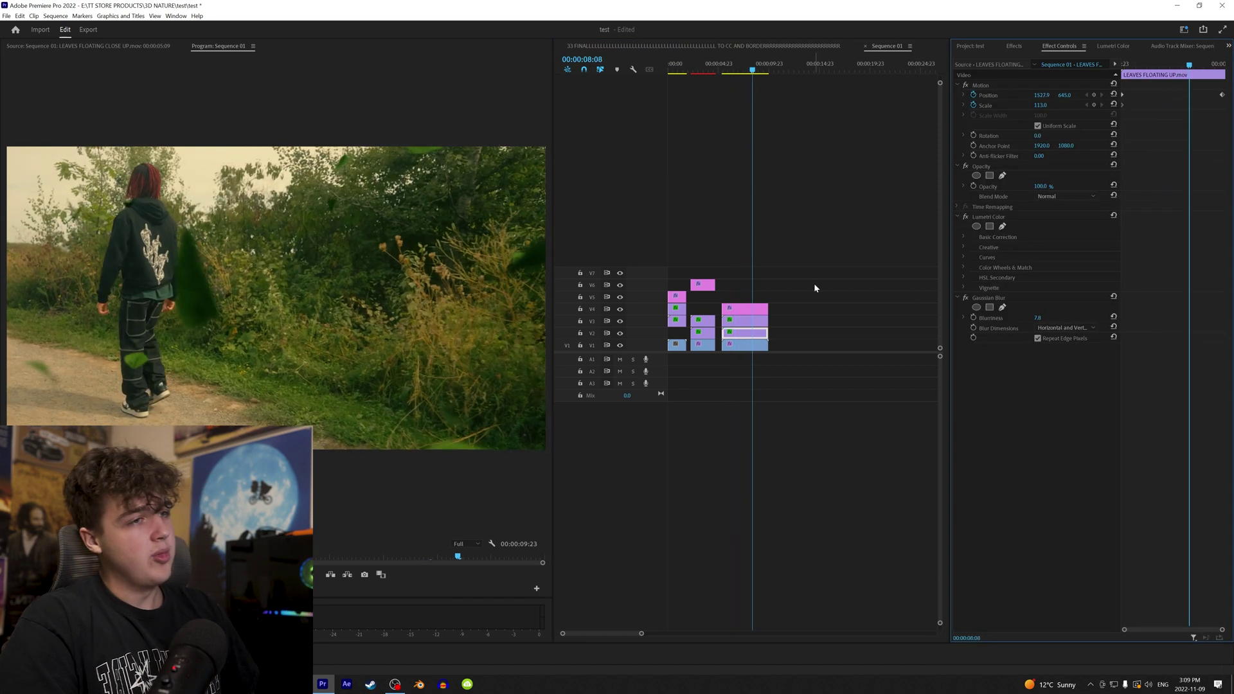
{"action": "key", "text": "space"}
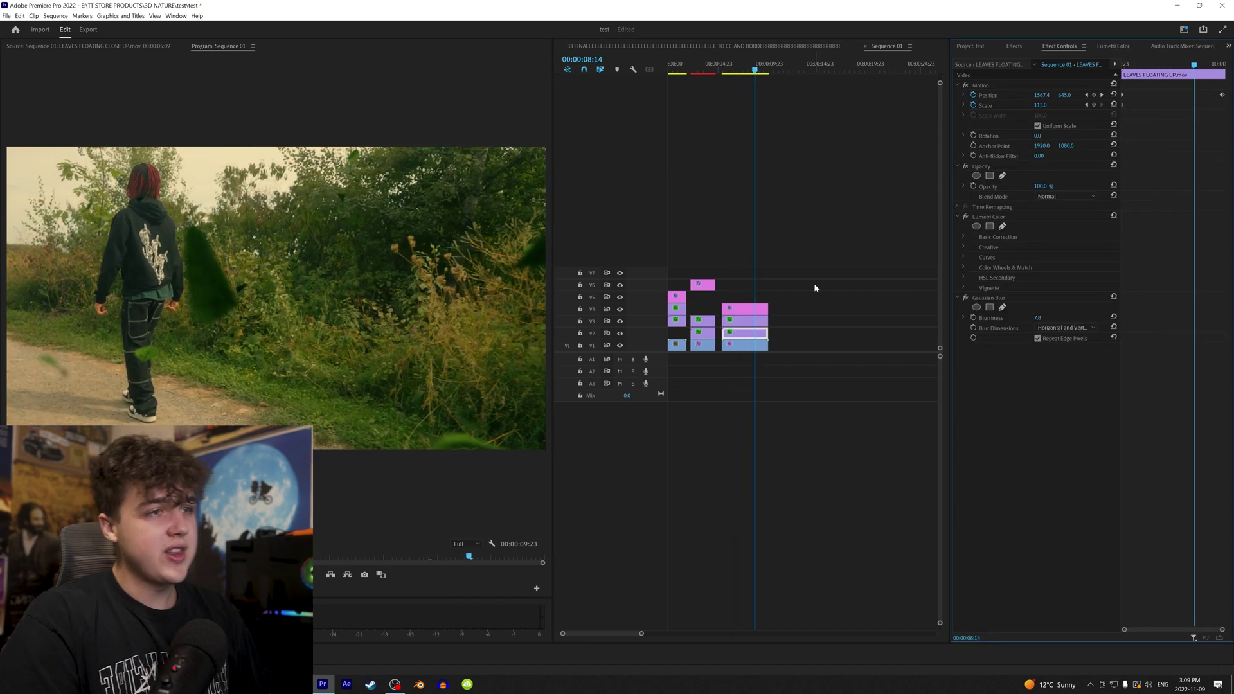